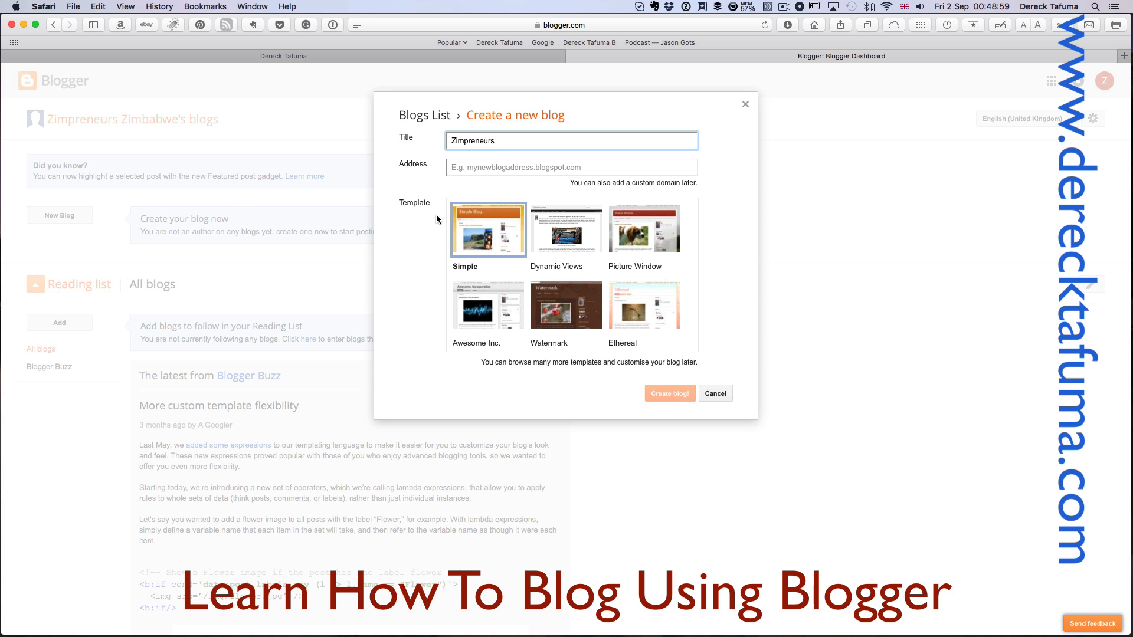
- Set the new blog's address to zimpreneurs.blogspot.com
{"action": "left_click", "coordinate": [495, 167]}
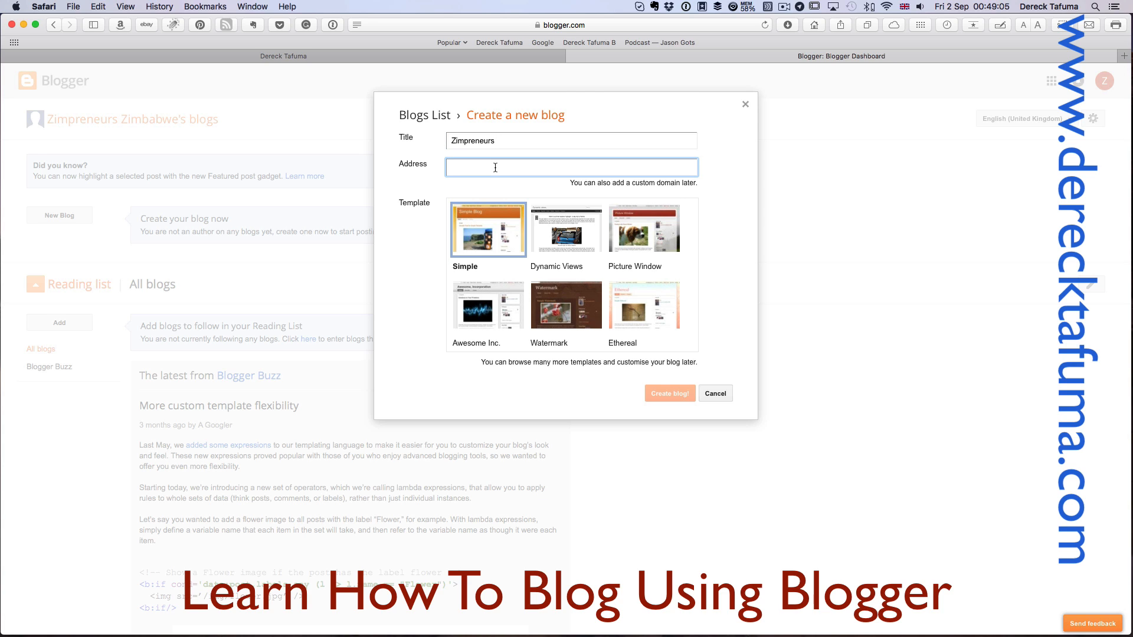
{"action": "type", "text": "zimp"}
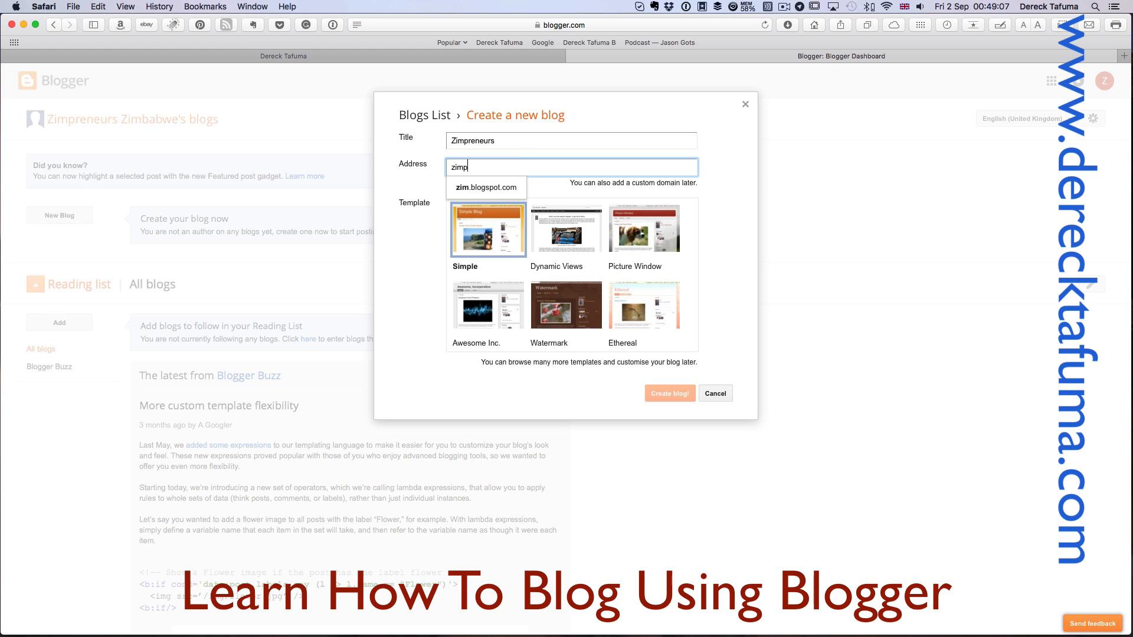
{"action": "type", "text": "reneurs"}
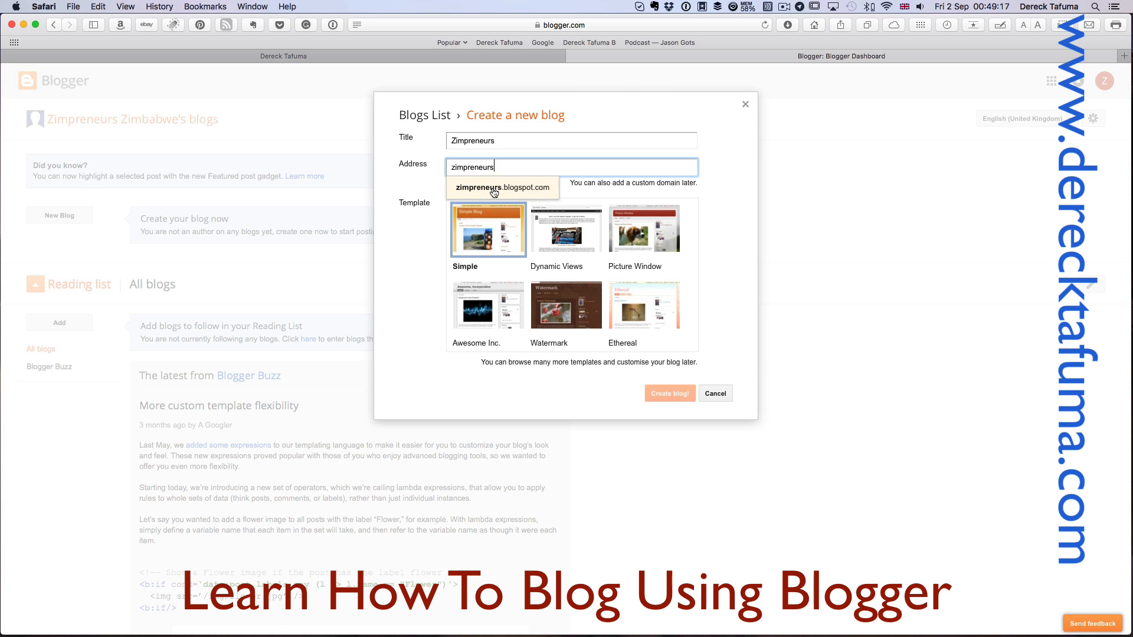
{"action": "left_click", "coordinate": [492, 187]}
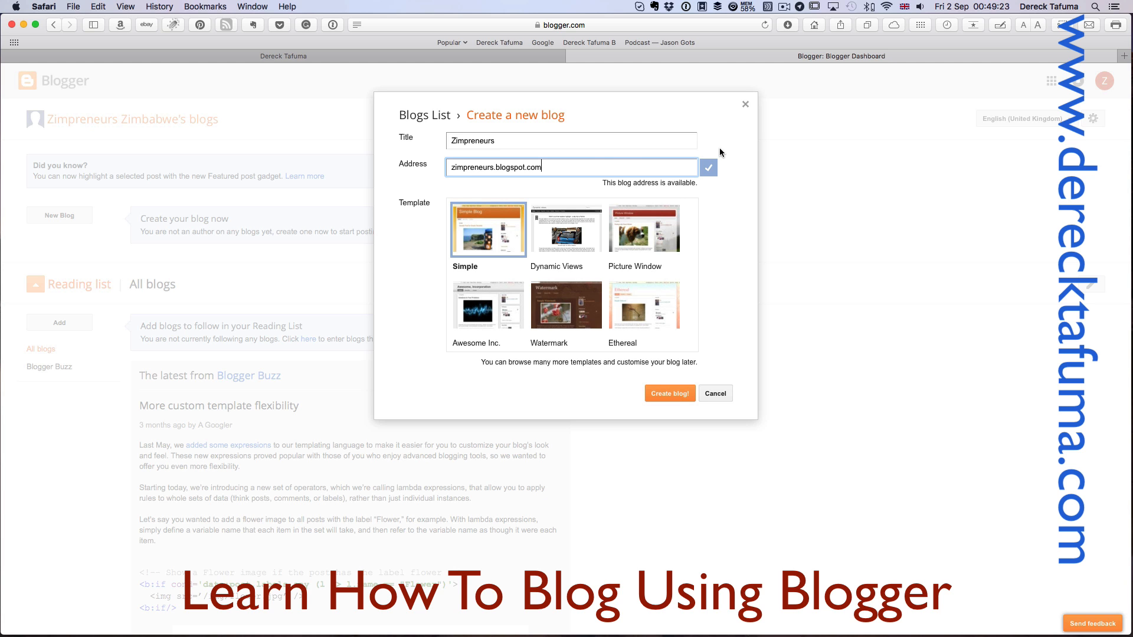
- Examine the starter templates offered for the new blog, from Simple through to Travel
{"action": "scroll", "coordinate": [557, 167], "scroll_direction": "up", "scroll_amount": 5}
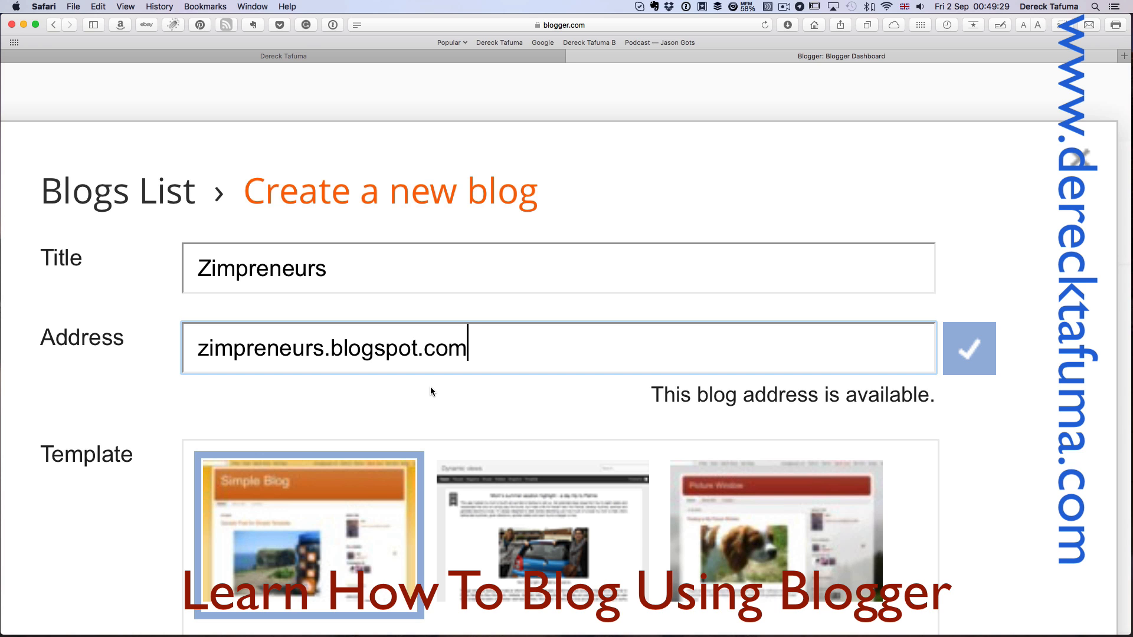
{"action": "scroll", "coordinate": [430, 392], "scroll_direction": "down", "scroll_amount": 1}
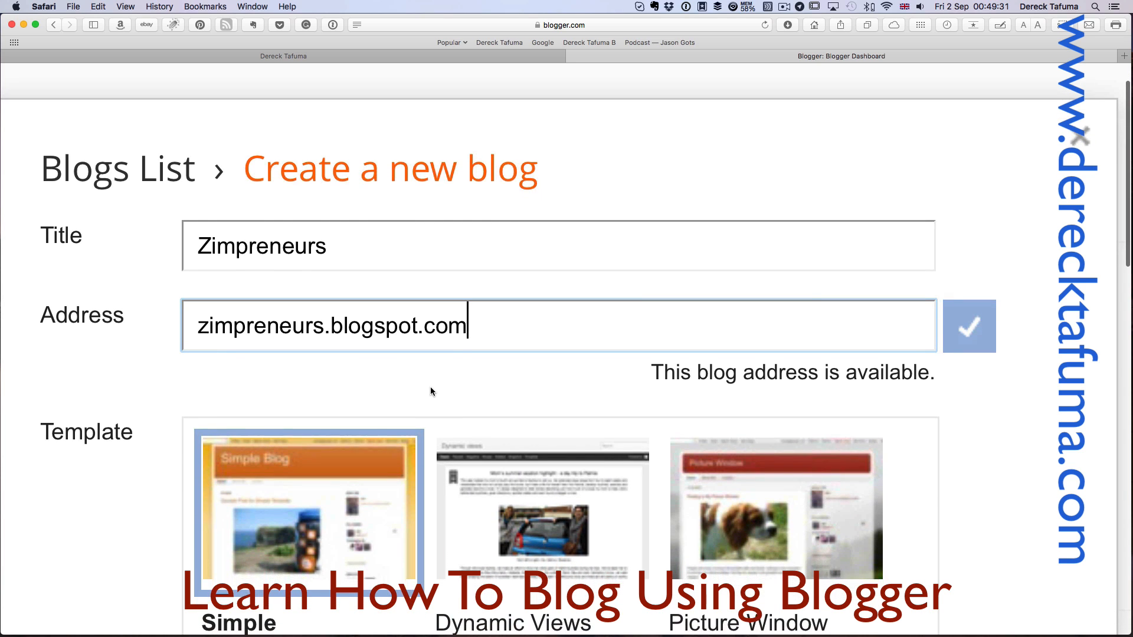
{"action": "scroll", "coordinate": [430, 388], "scroll_direction": "down", "scroll_amount": 1}
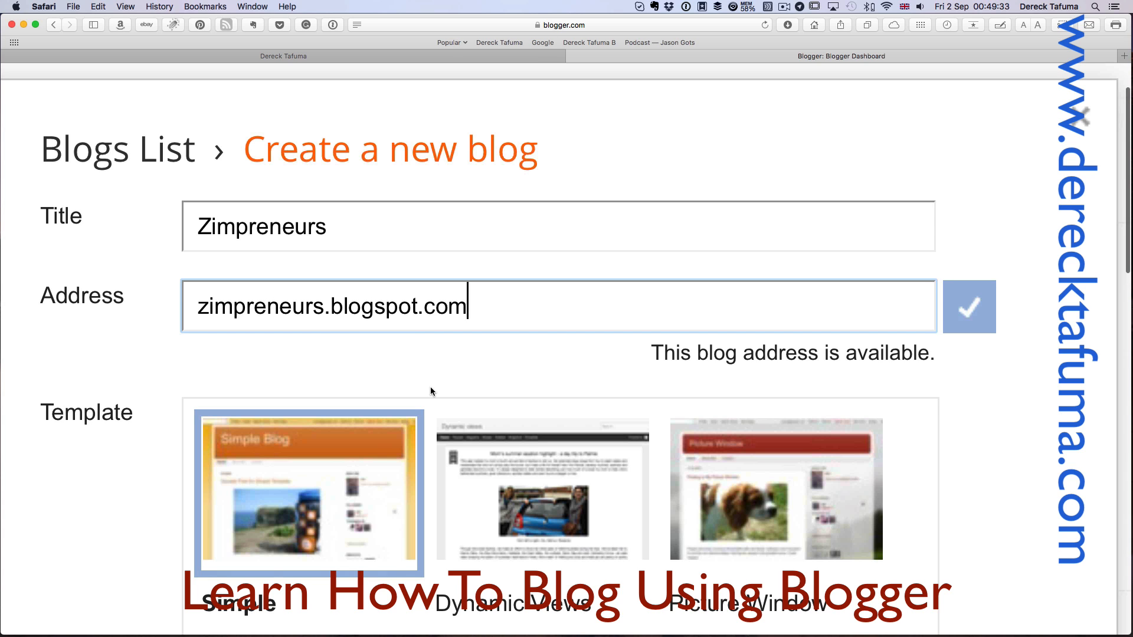
{"action": "scroll", "coordinate": [430, 390], "scroll_direction": "down", "scroll_amount": 1}
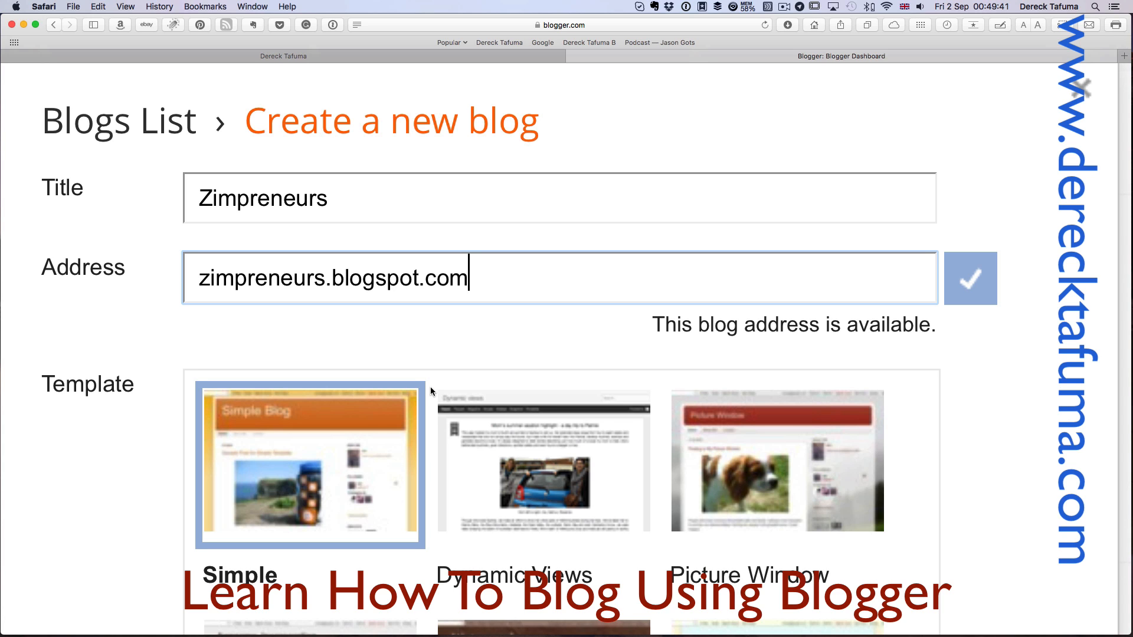
{"action": "scroll", "coordinate": [454, 357], "scroll_direction": "down", "scroll_amount": 1}
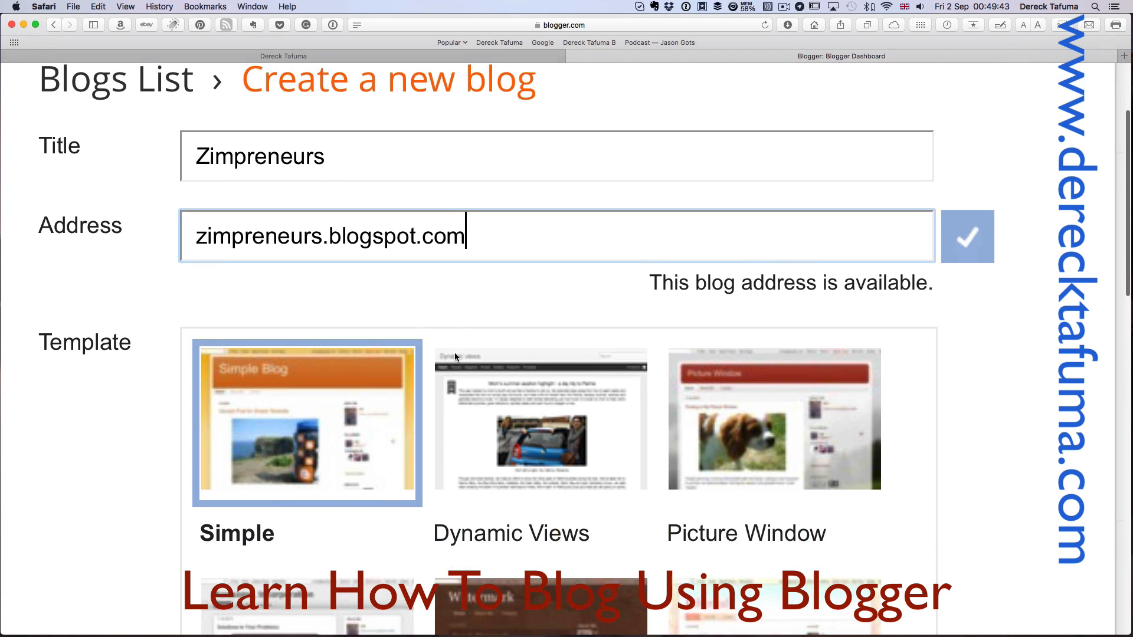
{"action": "scroll", "coordinate": [454, 356], "scroll_direction": "down", "scroll_amount": 8}
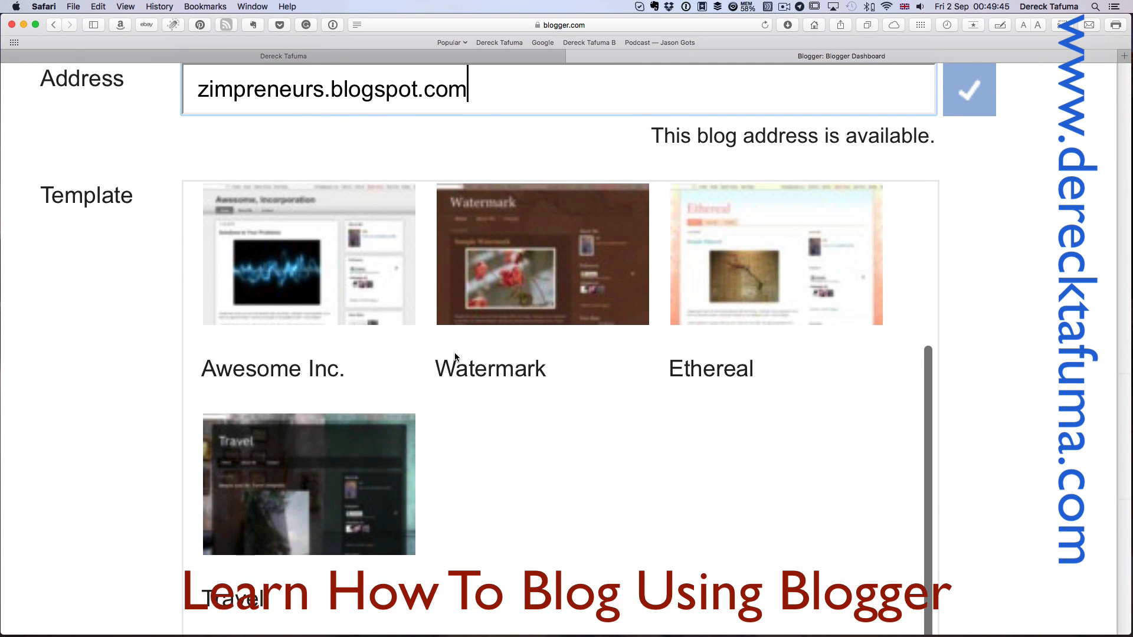
{"action": "scroll", "coordinate": [454, 357], "scroll_direction": "up", "scroll_amount": 6}
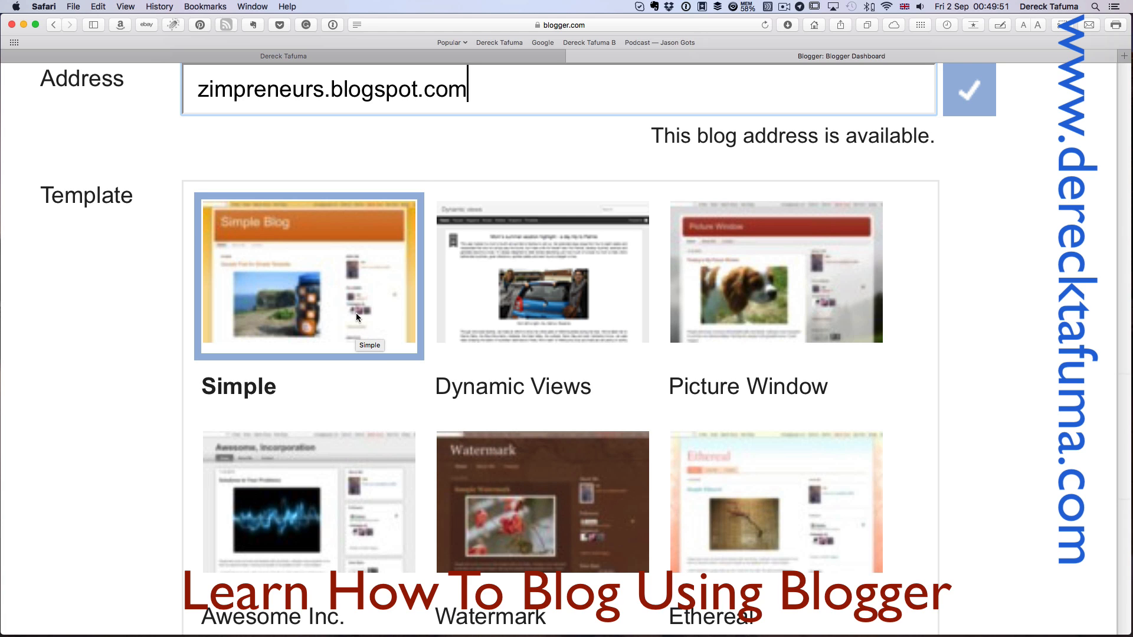
{"action": "scroll", "coordinate": [383, 336], "scroll_direction": "down", "scroll_amount": 5}
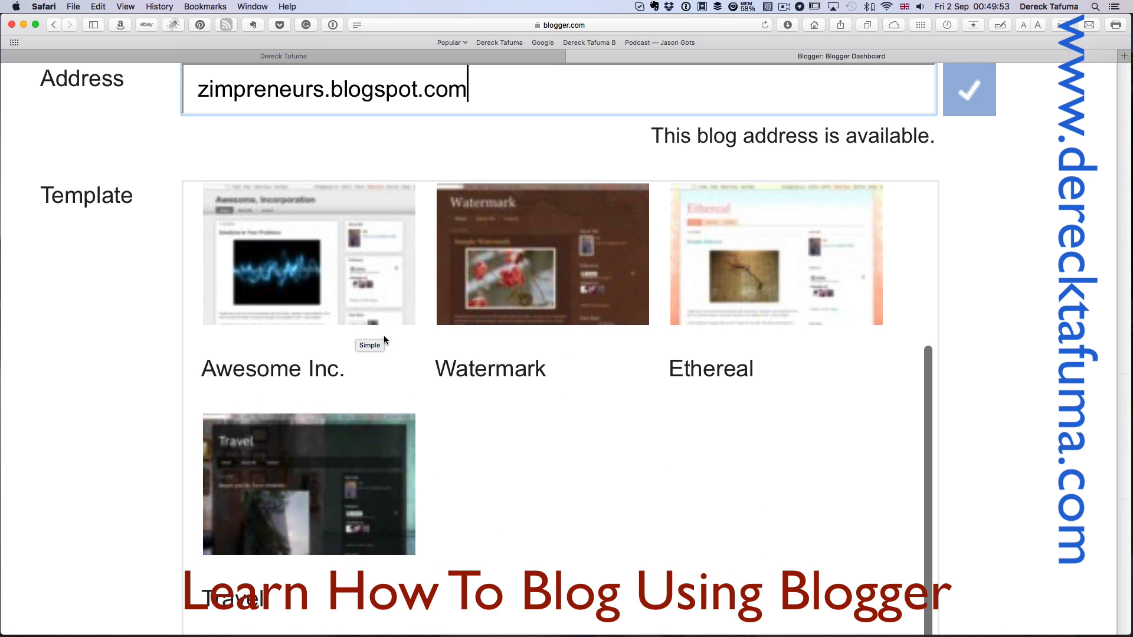
{"action": "scroll", "coordinate": [384, 335], "scroll_direction": "up", "scroll_amount": 5}
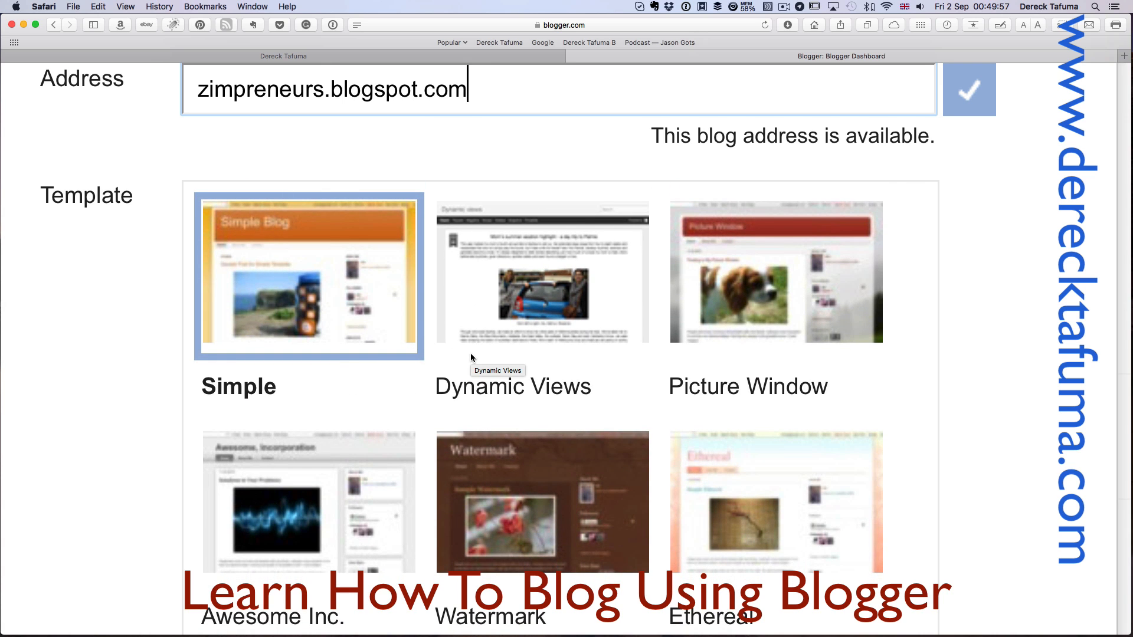
{"action": "scroll", "coordinate": [731, 387], "scroll_direction": "down", "scroll_amount": 1}
{"action": "scroll", "coordinate": [731, 388], "scroll_direction": "down", "scroll_amount": 3}
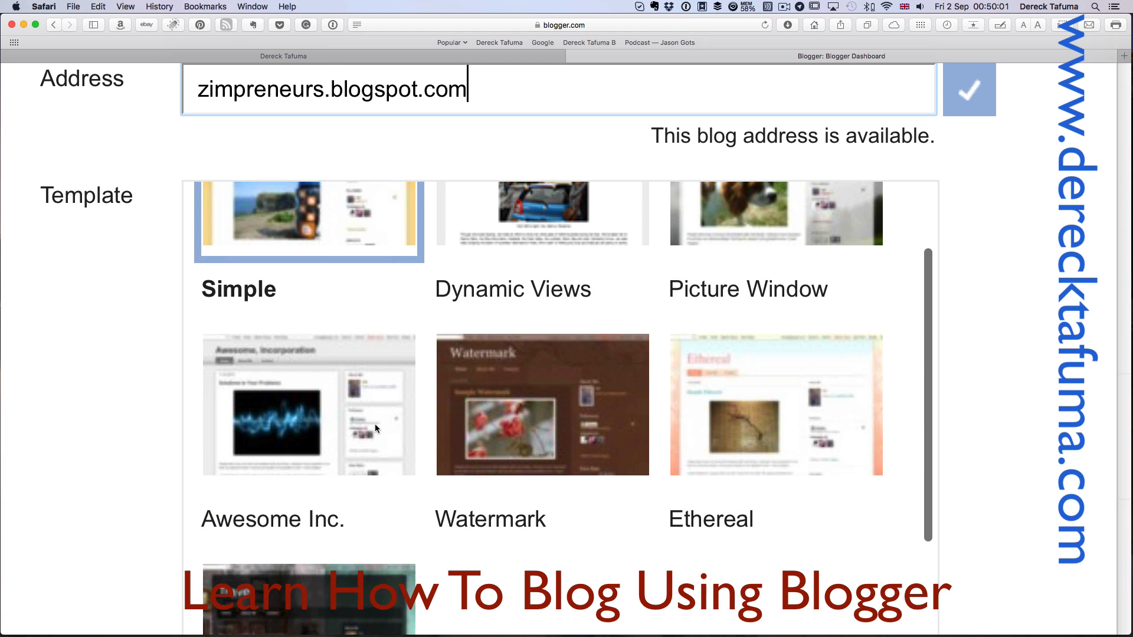
{"action": "scroll", "coordinate": [539, 431], "scroll_direction": "down", "scroll_amount": 5}
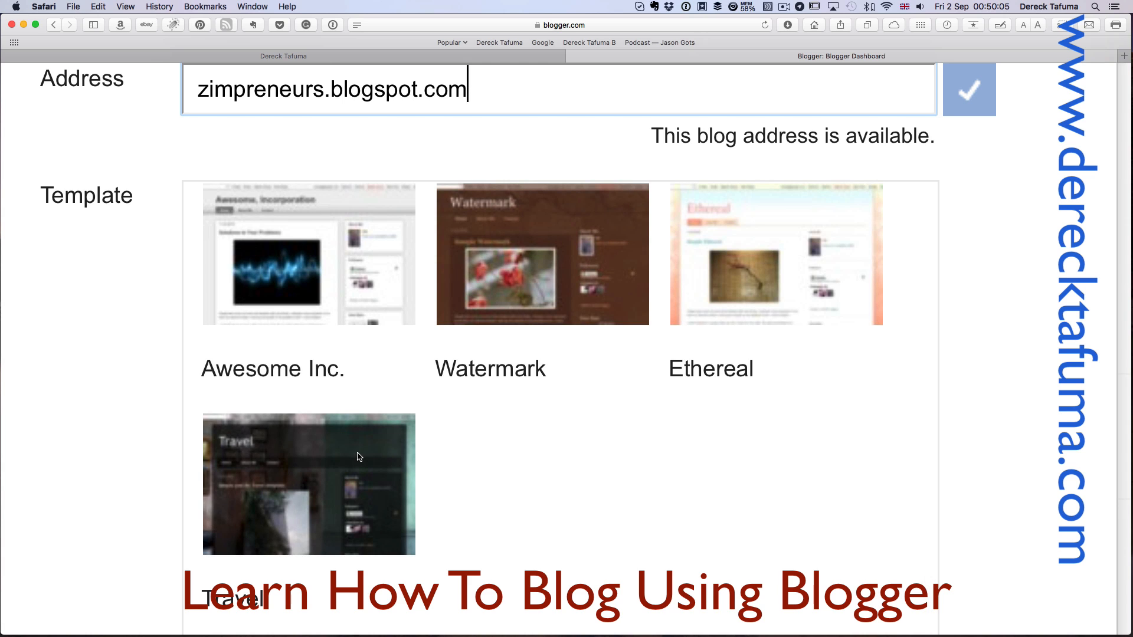
{"action": "scroll", "coordinate": [360, 456], "scroll_direction": "up", "scroll_amount": 8}
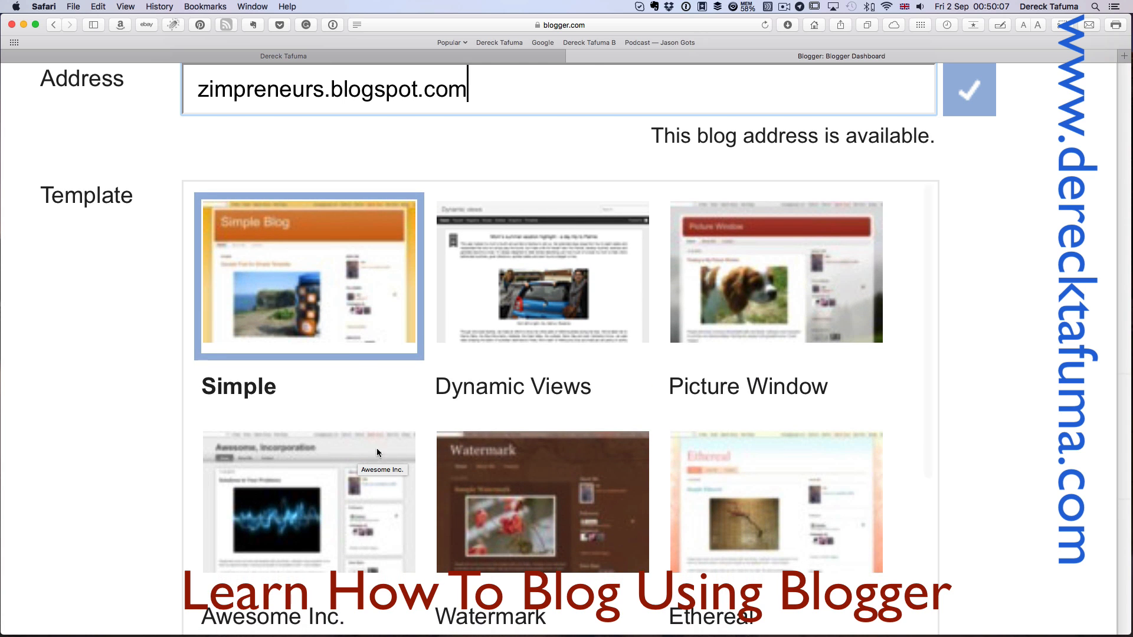
- Choose the Dynamic Views template and create the Zimpreneurs blog
{"action": "left_click", "coordinate": [548, 289]}
{"action": "scroll", "coordinate": [819, 271], "scroll_direction": "down", "scroll_amount": 8}
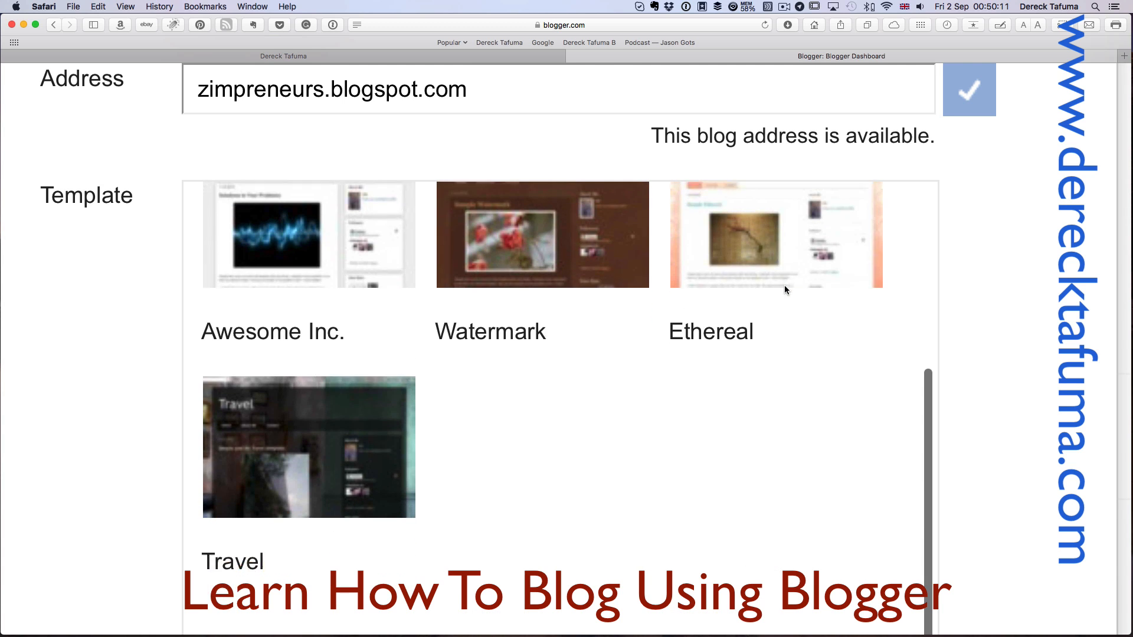
{"action": "scroll", "coordinate": [974, 289], "scroll_direction": "right", "scroll_amount": 7}
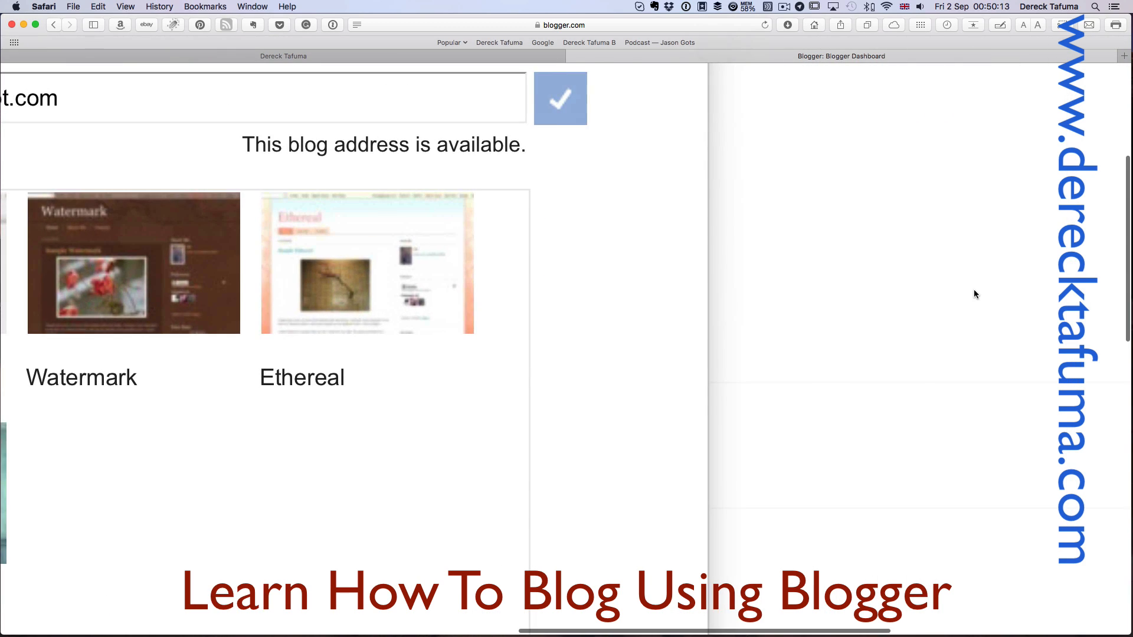
{"action": "scroll", "coordinate": [973, 289], "scroll_direction": "down", "scroll_amount": 5}
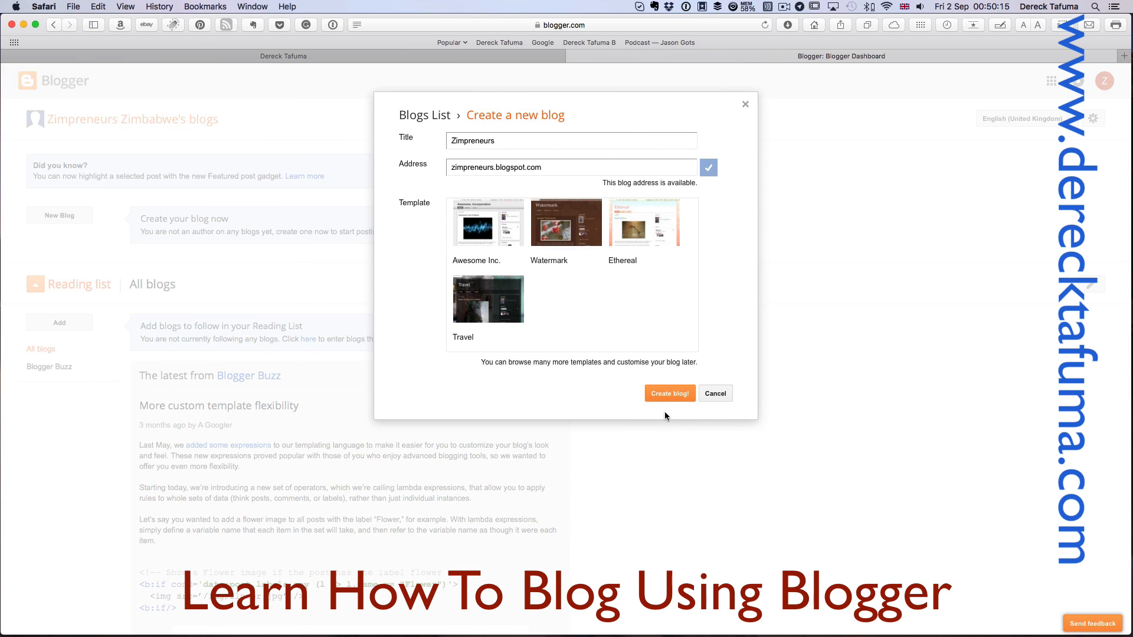
{"action": "left_click", "coordinate": [671, 394]}
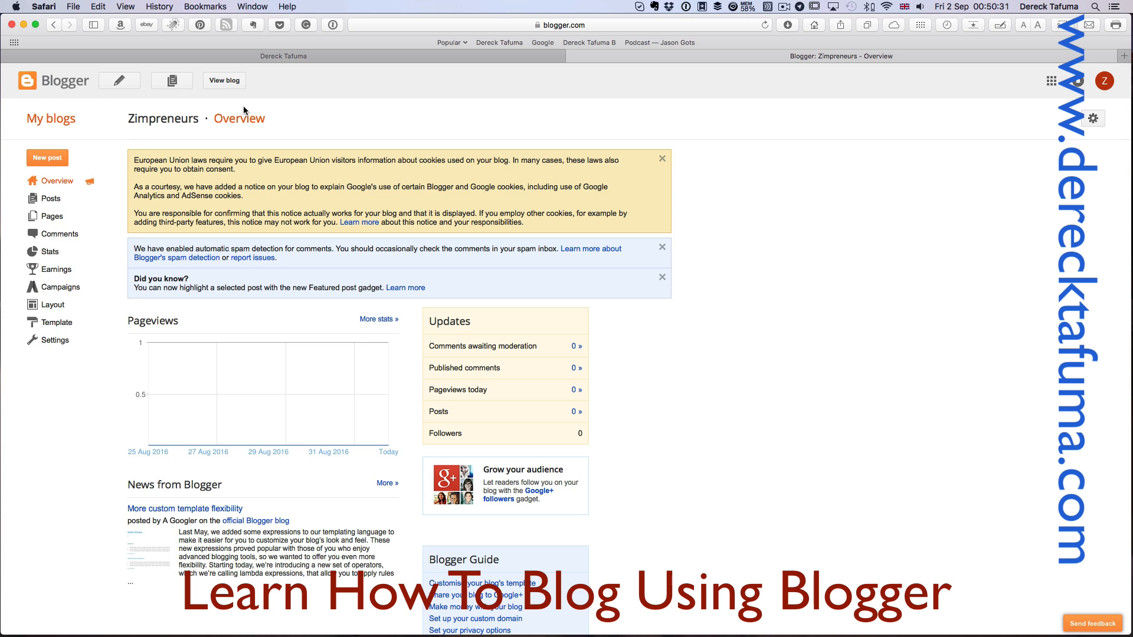
- View the live Zimpreneurs blog and return to its Overview page
{"action": "left_click", "coordinate": [224, 86]}
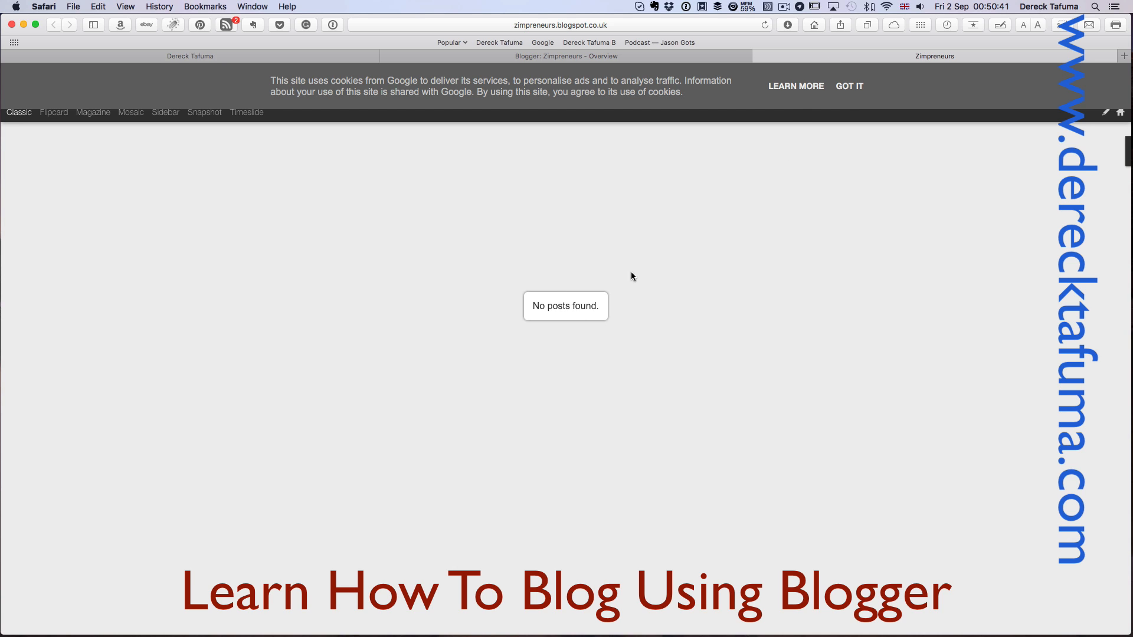
{"action": "left_click", "coordinate": [758, 56]}
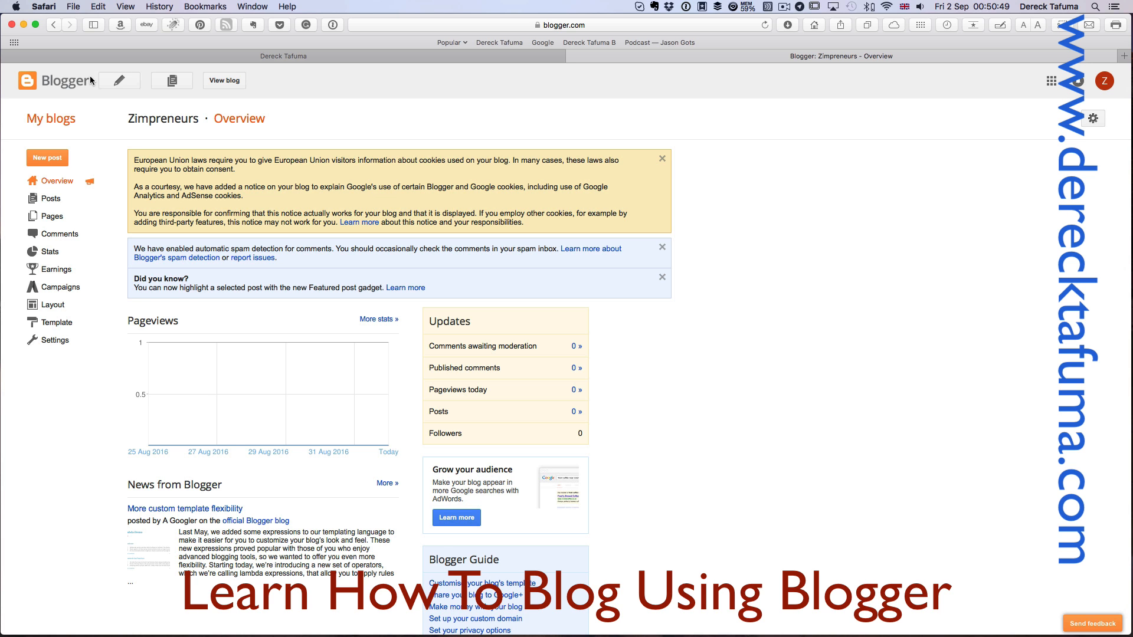
- Examine the dashboard's post and view shortcuts and its navigation entries from Overview down to Settings
{"action": "scroll", "coordinate": [92, 81], "scroll_direction": "up", "scroll_amount": 5}
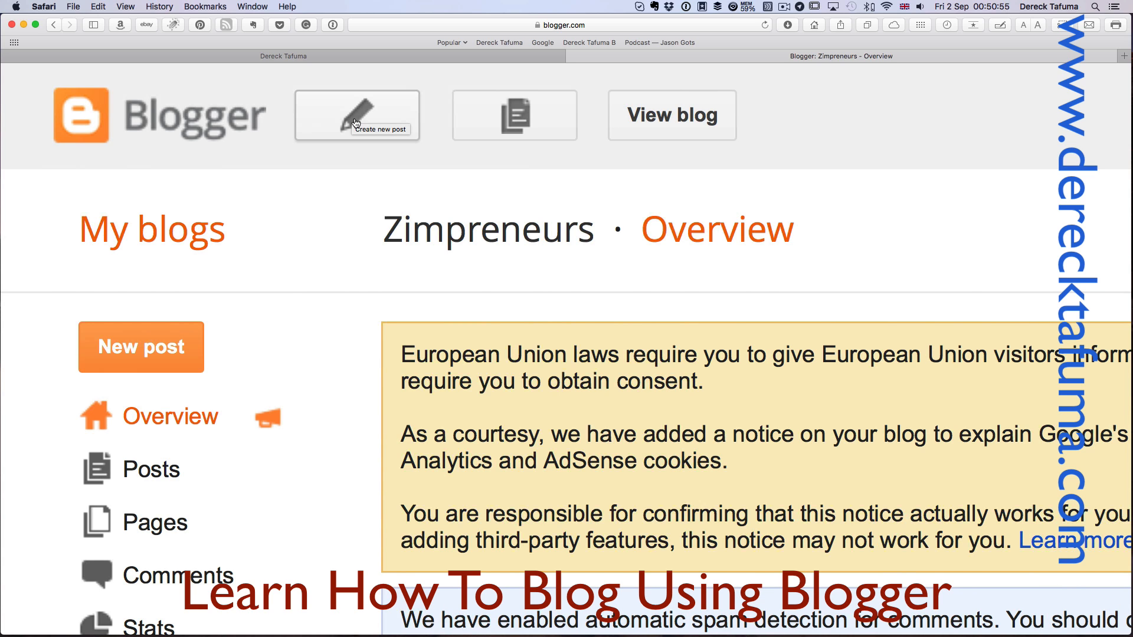
{"action": "scroll", "coordinate": [225, 312], "scroll_direction": "down", "scroll_amount": 3}
{"action": "scroll", "coordinate": [224, 312], "scroll_direction": "up", "scroll_amount": 3}
{"action": "scroll", "coordinate": [223, 309], "scroll_direction": "down", "scroll_amount": 5}
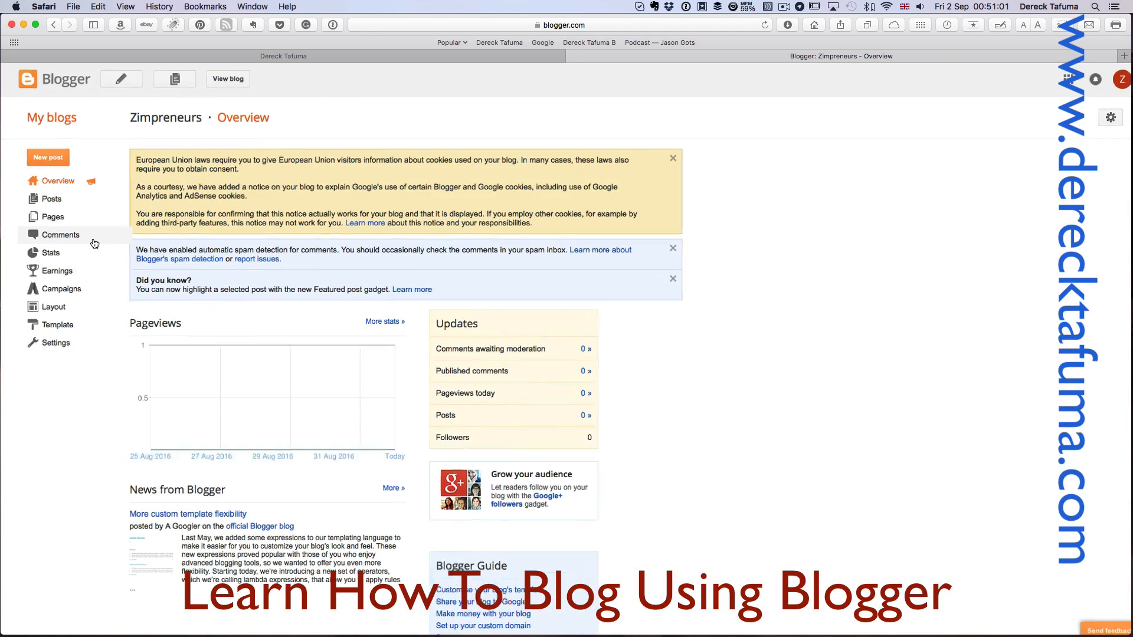
{"action": "scroll", "coordinate": [94, 243], "scroll_direction": "up", "scroll_amount": 5}
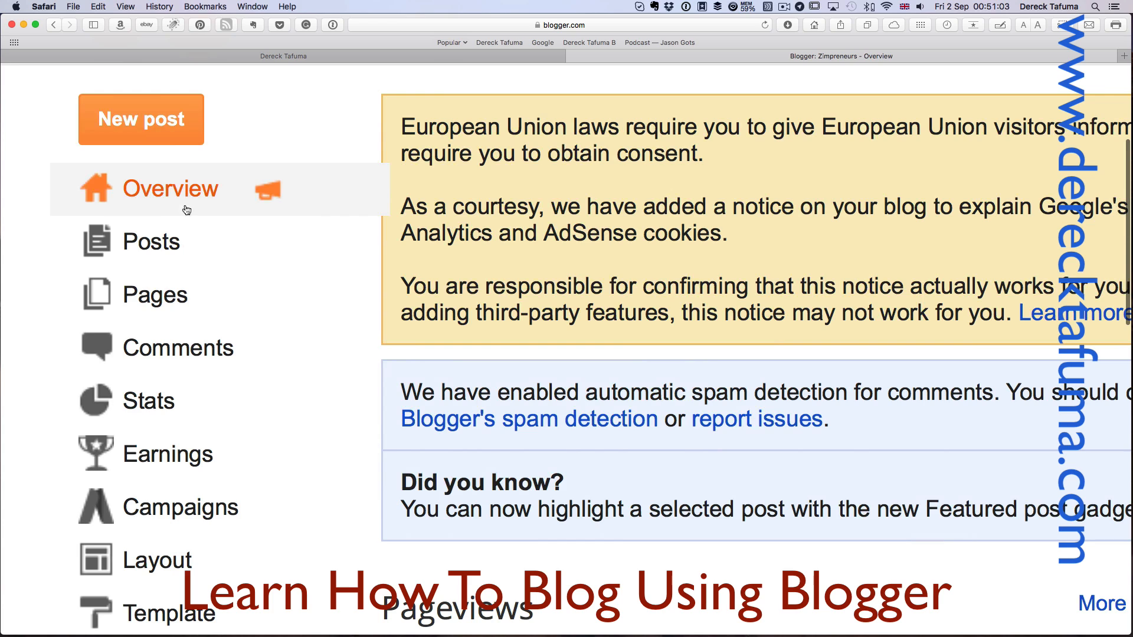
{"action": "scroll", "coordinate": [182, 247], "scroll_direction": "down", "scroll_amount": 3}
{"action": "scroll", "coordinate": [182, 245], "scroll_direction": "down", "scroll_amount": 1}
{"action": "scroll", "coordinate": [183, 248], "scroll_direction": "up", "scroll_amount": 2}
{"action": "scroll", "coordinate": [182, 236], "scroll_direction": "down", "scroll_amount": 5}
{"action": "scroll", "coordinate": [190, 180], "scroll_direction": "up", "scroll_amount": 3}
{"action": "scroll", "coordinate": [190, 180], "scroll_direction": "up", "scroll_amount": 4}
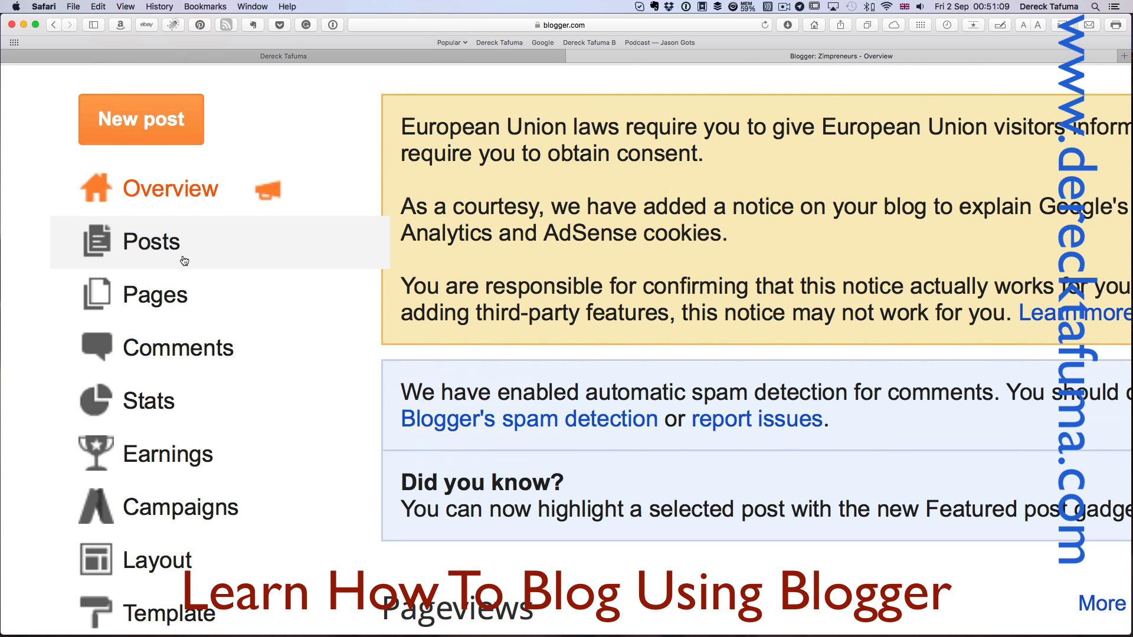
{"action": "scroll", "coordinate": [175, 292], "scroll_direction": "down", "scroll_amount": 2}
{"action": "scroll", "coordinate": [177, 284], "scroll_direction": "down", "scroll_amount": 2}
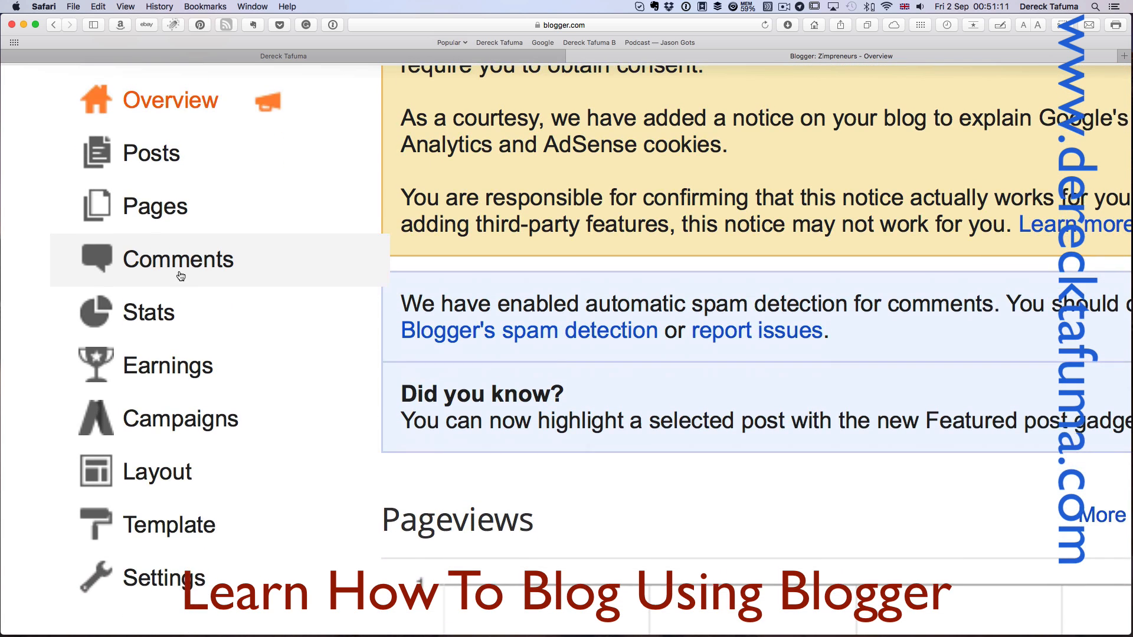
{"action": "scroll", "coordinate": [183, 270], "scroll_direction": "up", "scroll_amount": 1}
{"action": "scroll", "coordinate": [186, 272], "scroll_direction": "down", "scroll_amount": 3}
{"action": "scroll", "coordinate": [188, 278], "scroll_direction": "down", "scroll_amount": 6}
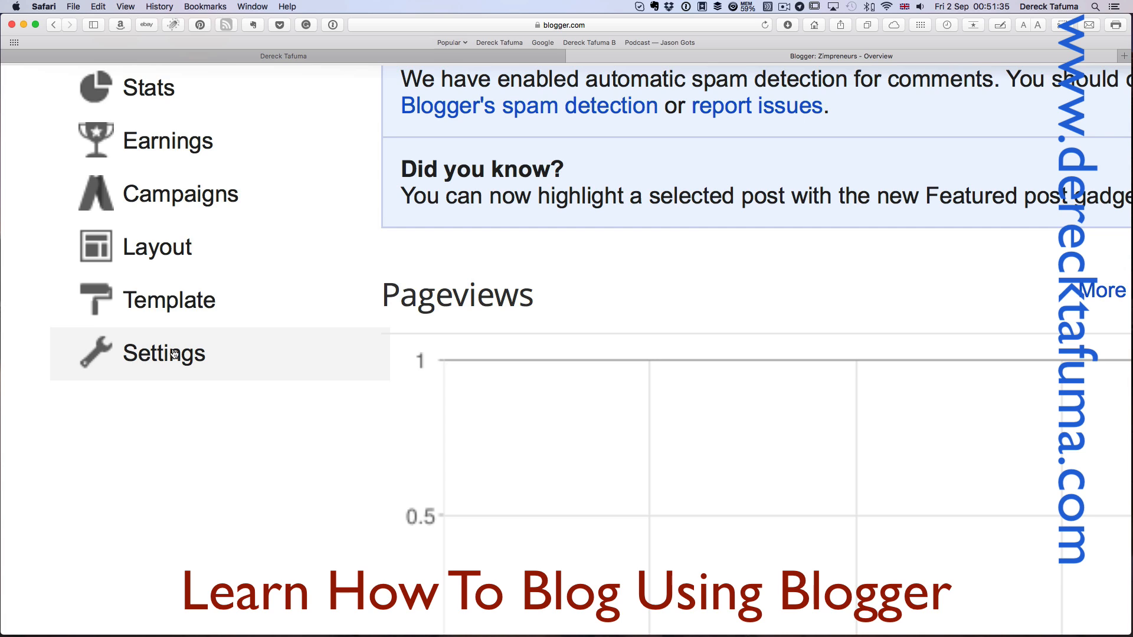
{"action": "scroll", "coordinate": [175, 354], "scroll_direction": "up", "scroll_amount": 10}
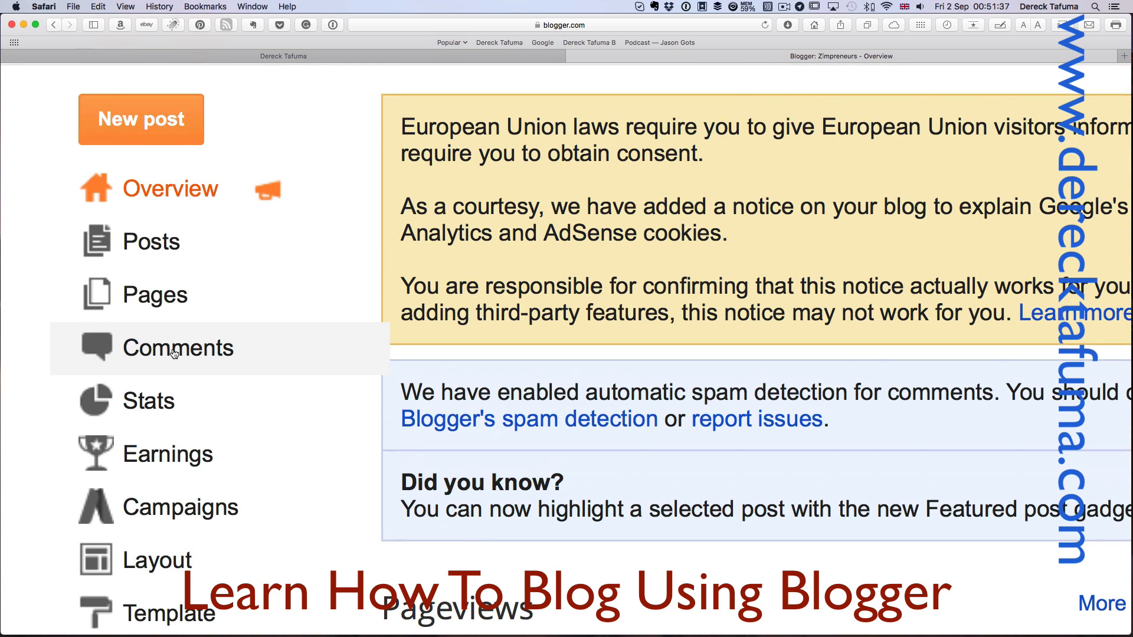
- Examine the Overview page's cookie and spam notices, Pageviews chart and Updates summary
{"action": "scroll", "coordinate": [175, 354], "scroll_direction": "up", "scroll_amount": 5}
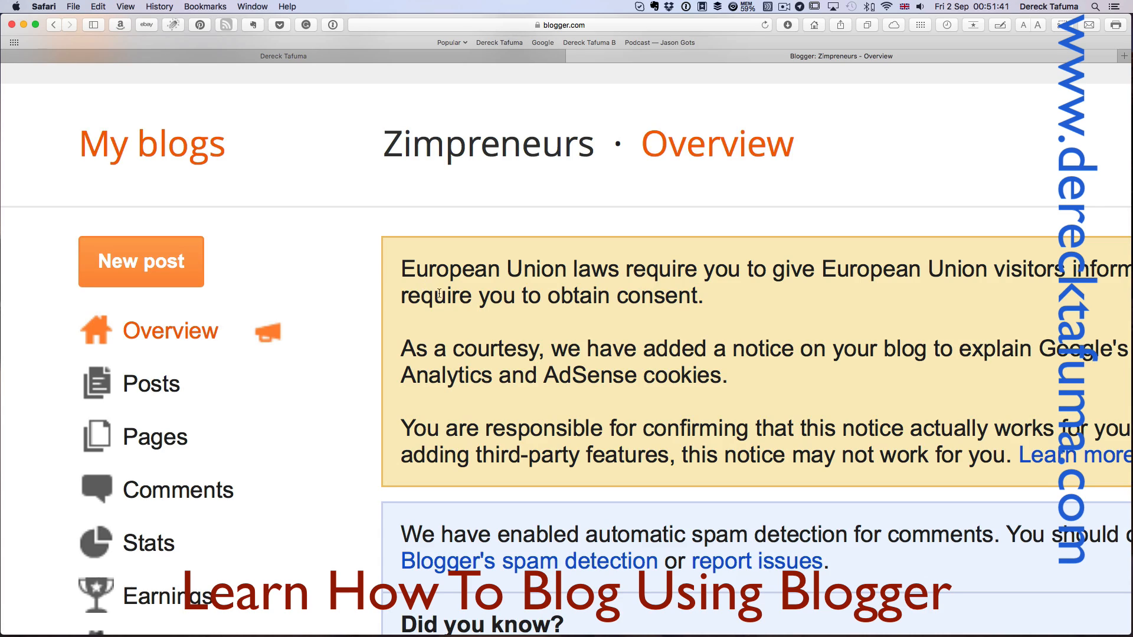
{"action": "scroll", "coordinate": [458, 311], "scroll_direction": "down", "scroll_amount": 4}
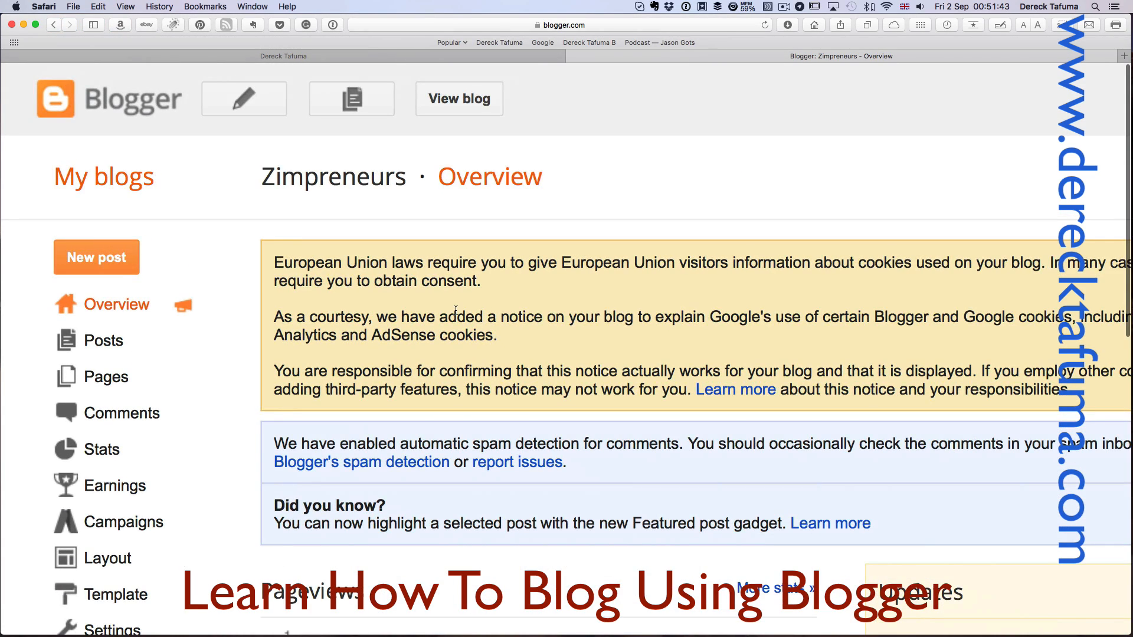
{"action": "scroll", "coordinate": [455, 310], "scroll_direction": "down", "scroll_amount": 5}
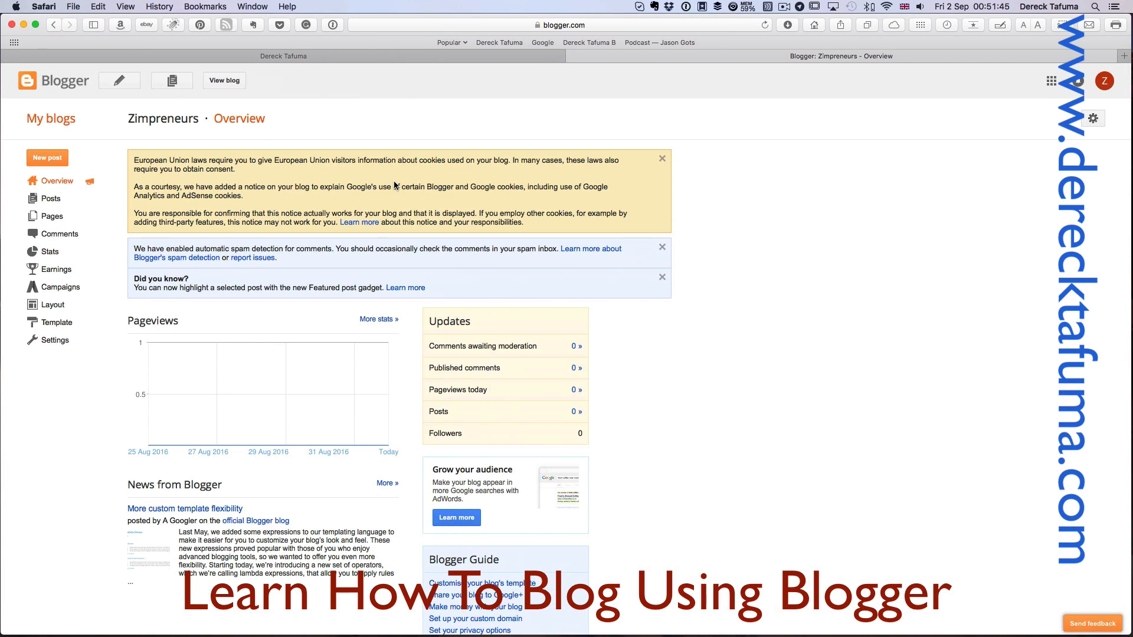
{"action": "scroll", "coordinate": [394, 184], "scroll_direction": "up", "scroll_amount": 4}
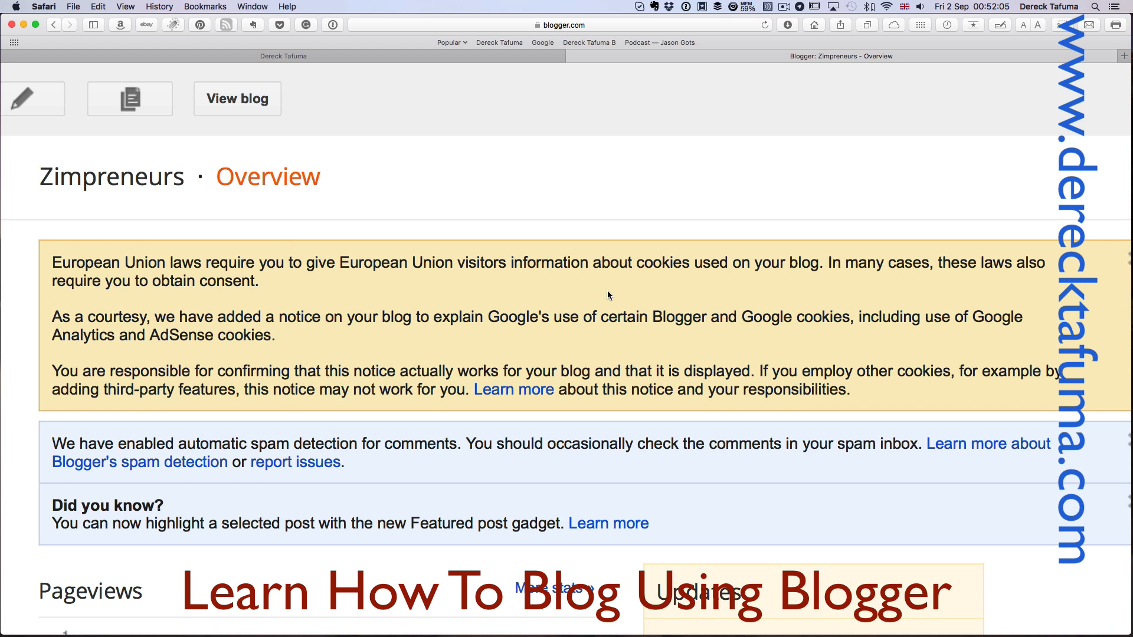
{"action": "scroll", "coordinate": [607, 291], "scroll_direction": "down", "scroll_amount": 5}
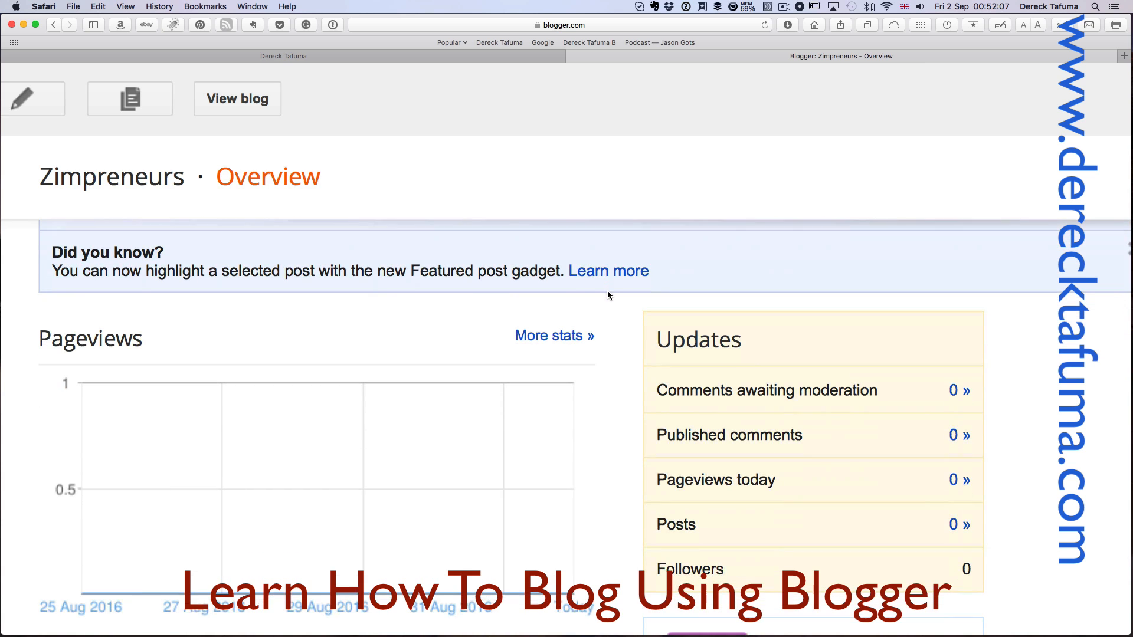
{"action": "scroll", "coordinate": [608, 295], "scroll_direction": "down", "scroll_amount": 2}
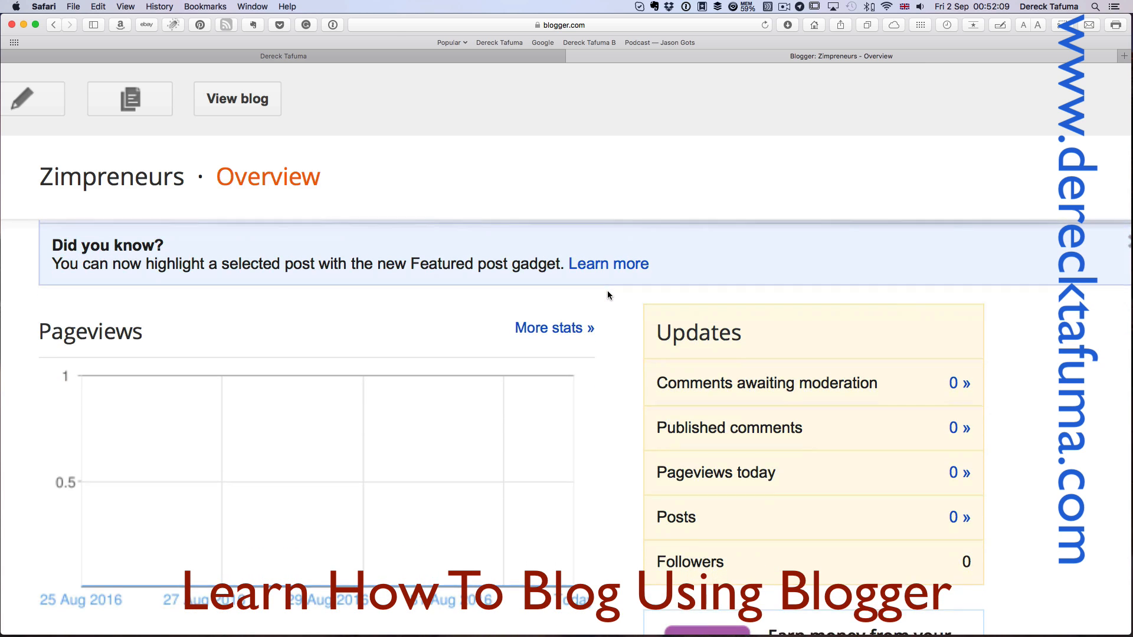
- Examine the Overview page's News from Blogger, audience growth and Blogger Guide sections below the Pageviews chart
{"action": "scroll", "coordinate": [607, 293], "scroll_direction": "down", "scroll_amount": 6}
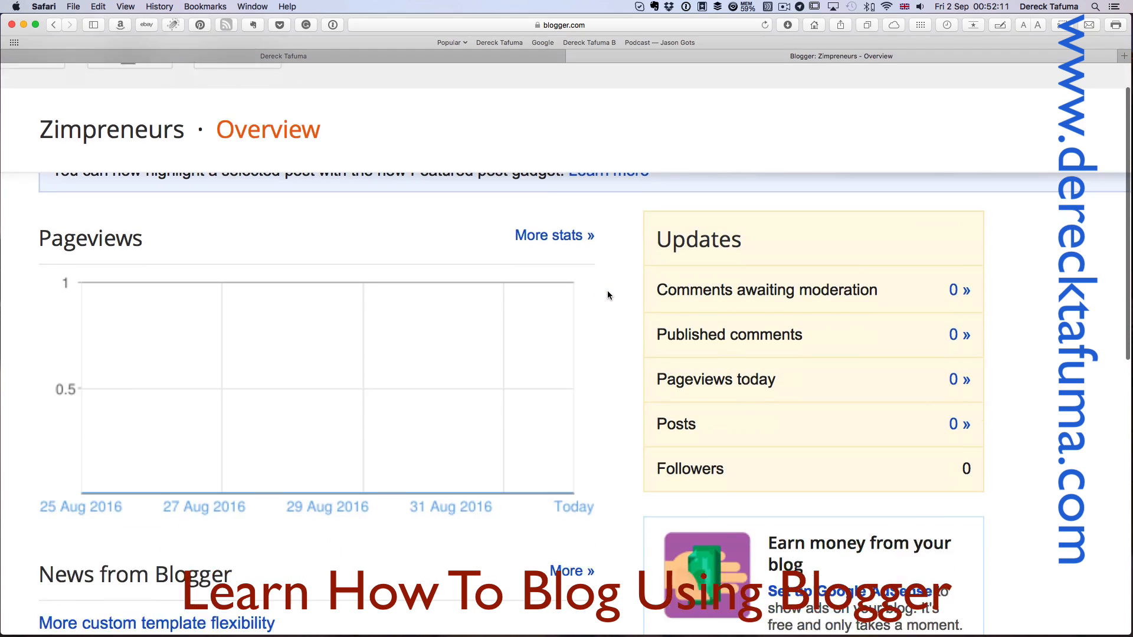
{"action": "scroll", "coordinate": [607, 293], "scroll_direction": "down", "scroll_amount": 3}
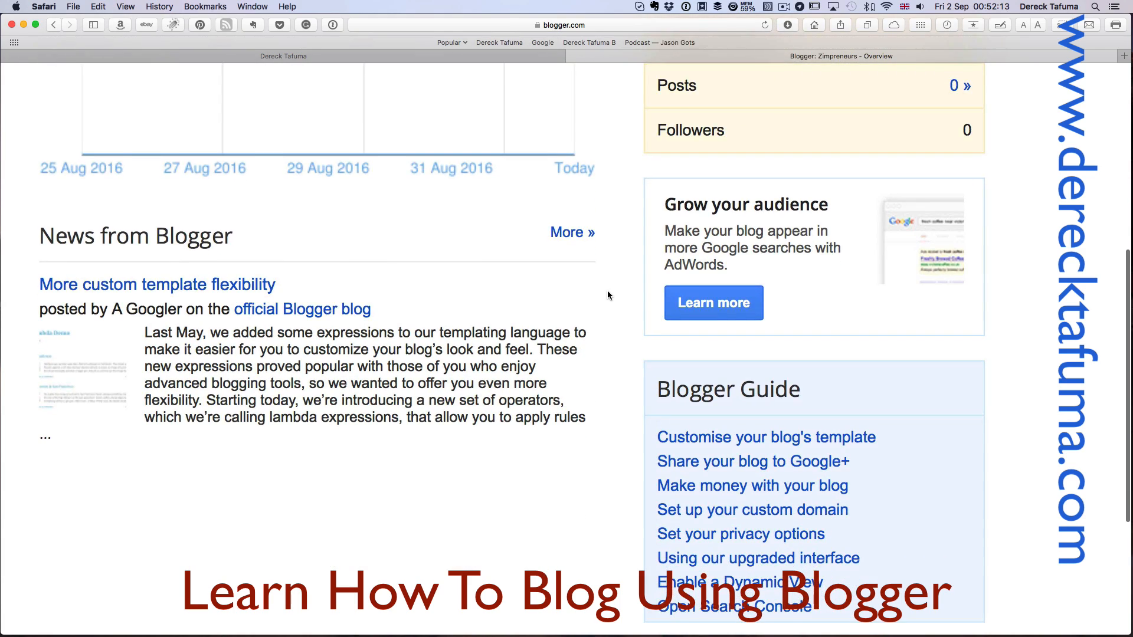
{"action": "scroll", "coordinate": [608, 294], "scroll_direction": "up", "scroll_amount": 5}
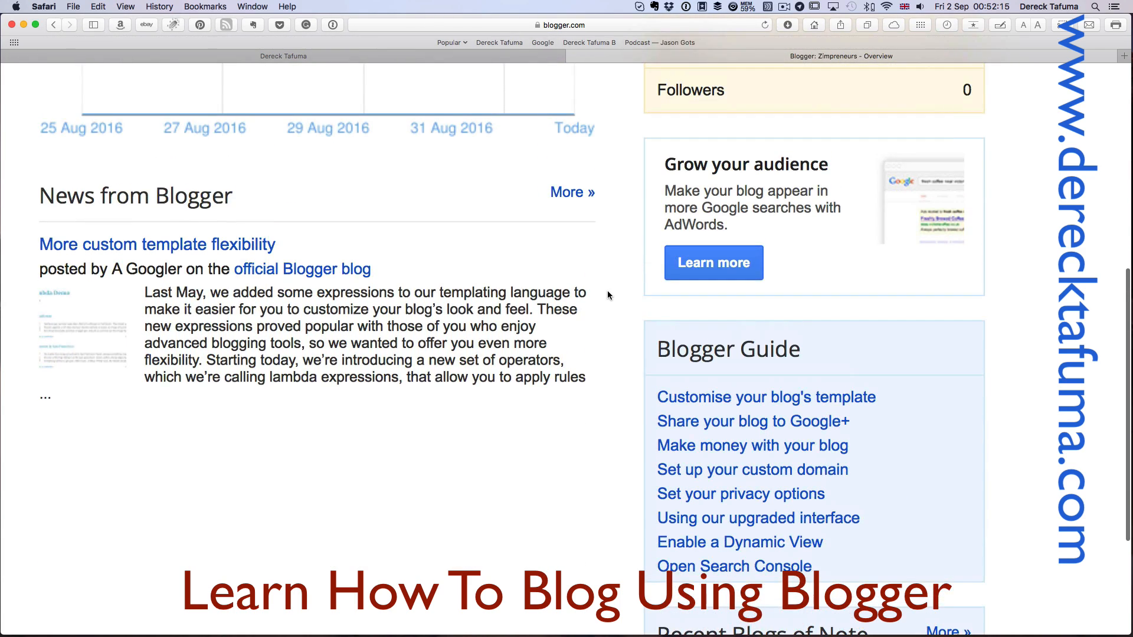
{"action": "scroll", "coordinate": [607, 293], "scroll_direction": "up", "scroll_amount": 6}
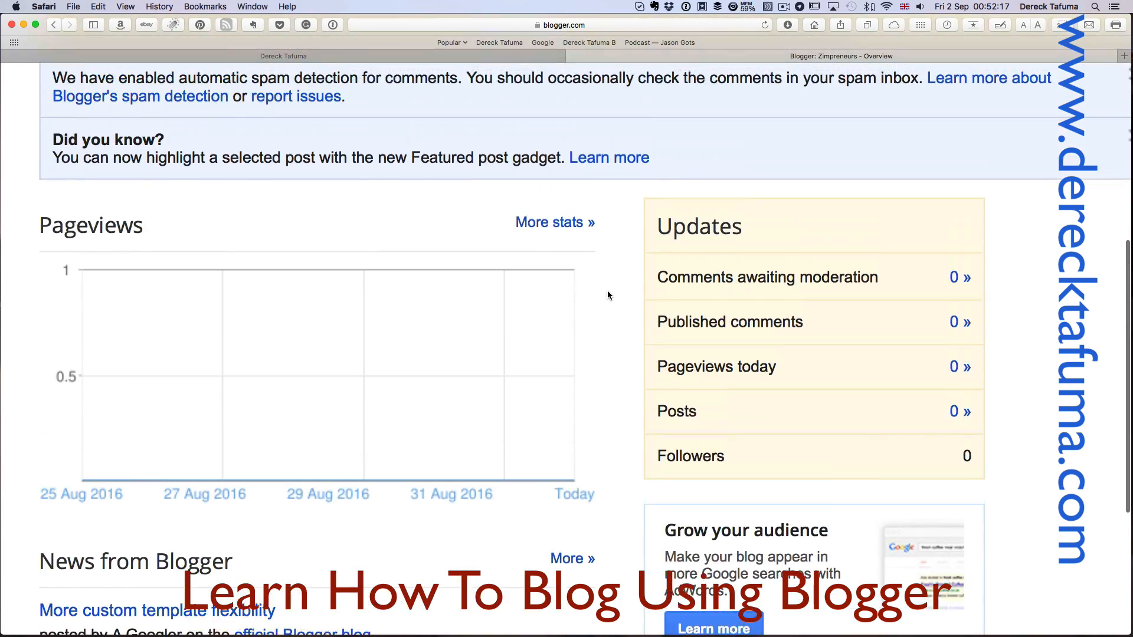
{"action": "scroll", "coordinate": [431, 201], "scroll_direction": "down", "scroll_amount": 5}
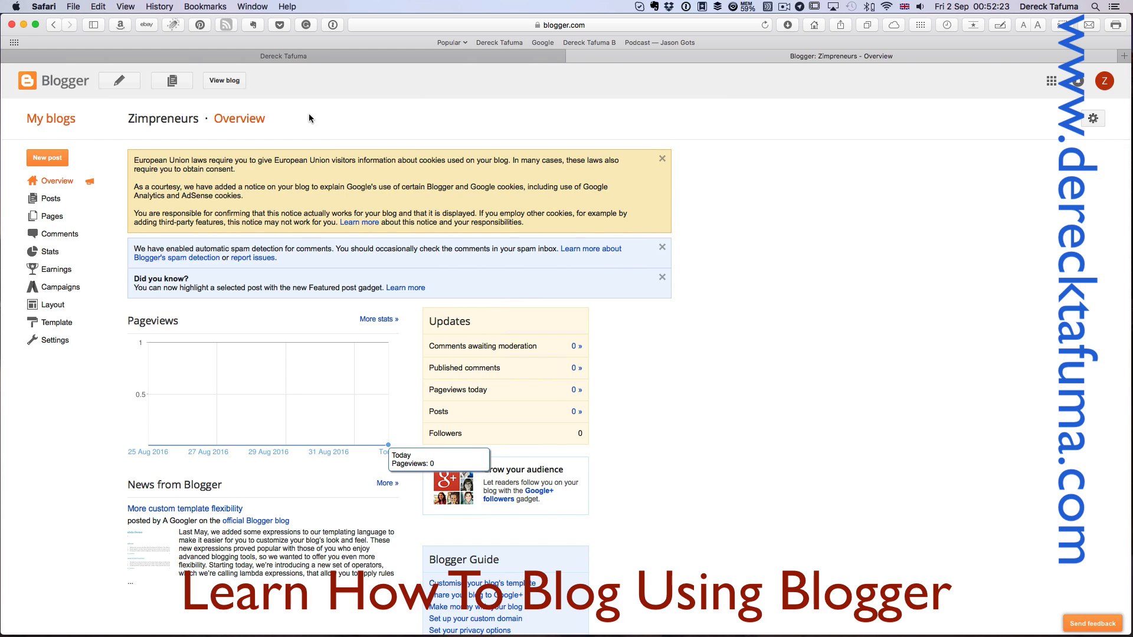
- Start a new post on the Zimpreneurs blog and title it "Zimpreneurs"
{"action": "left_click", "coordinate": [121, 84]}
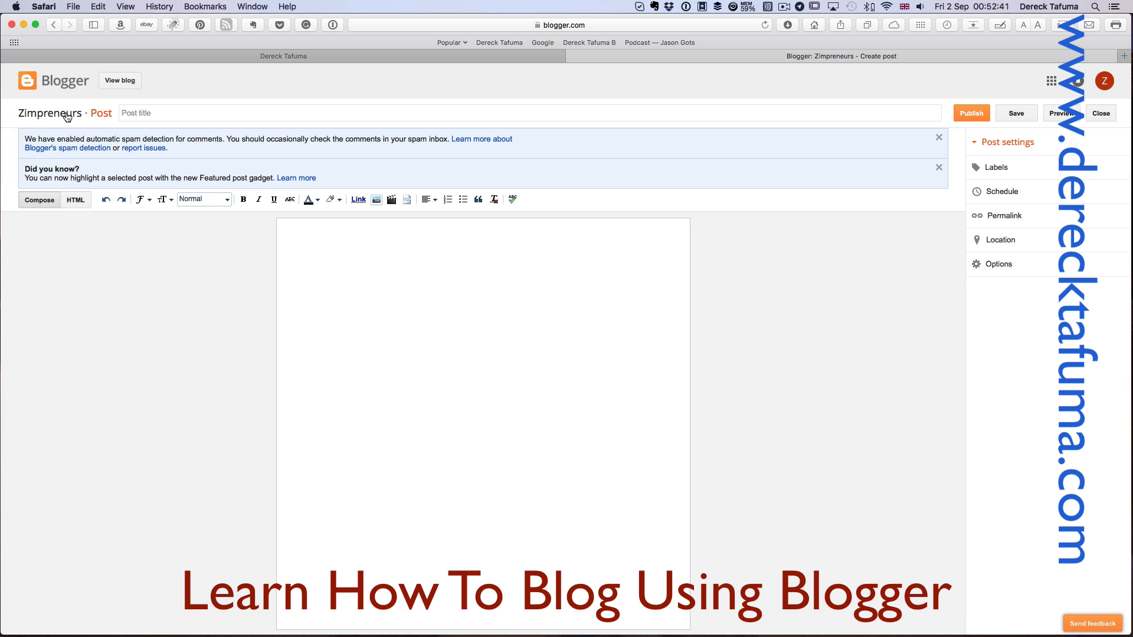
{"action": "scroll", "coordinate": [67, 117], "scroll_direction": "up", "scroll_amount": 5}
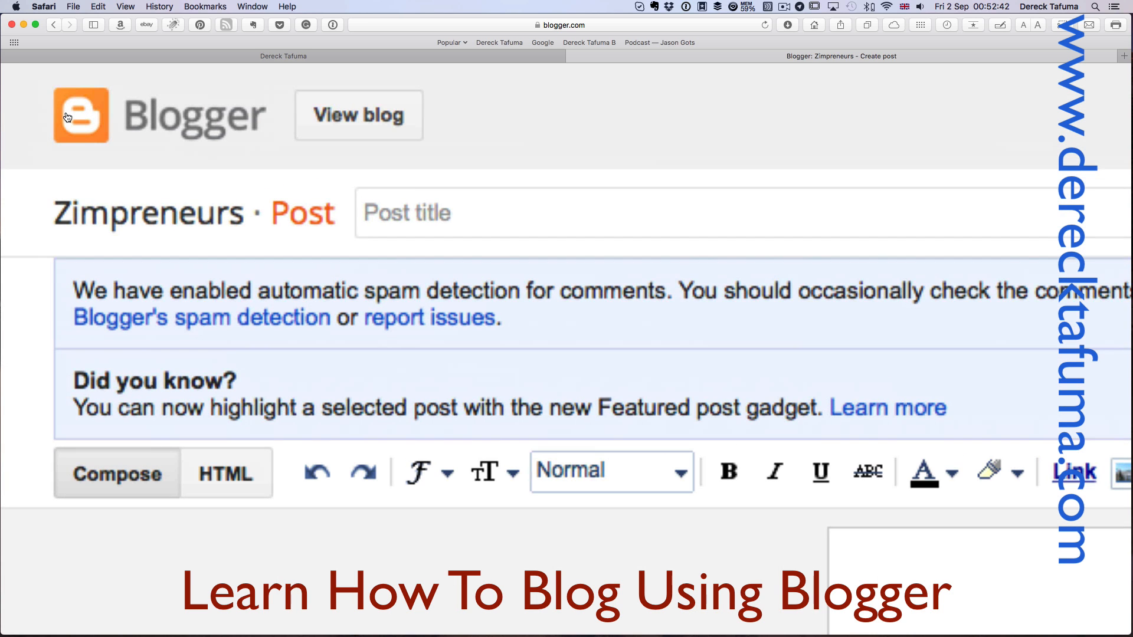
{"action": "left_click", "coordinate": [406, 213]}
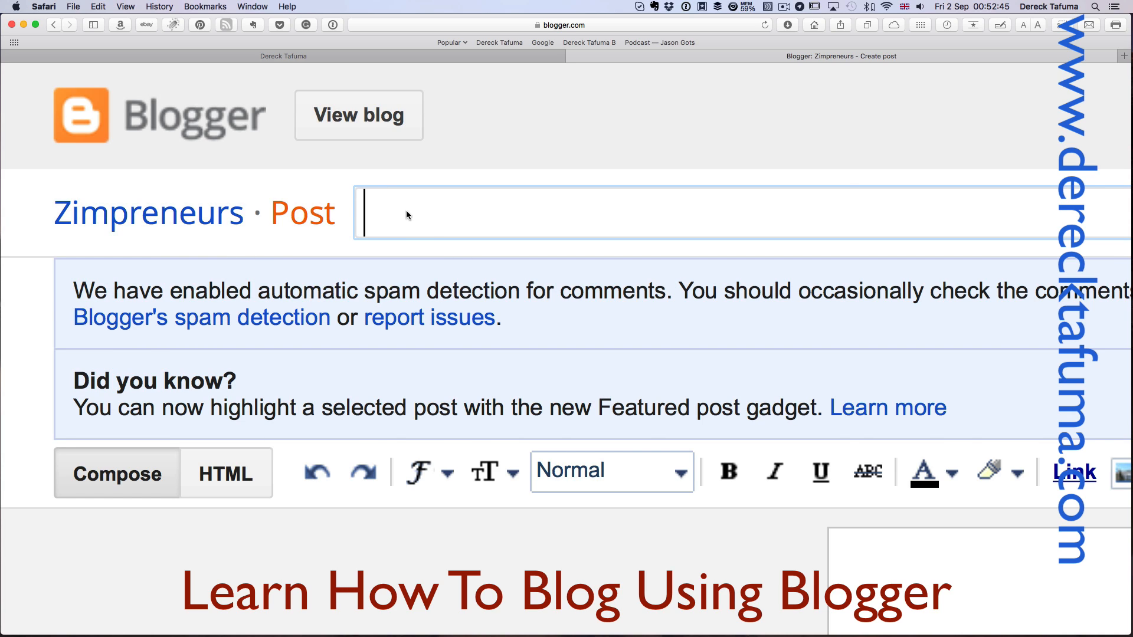
{"action": "type", "text": "Zimpreneurs"}
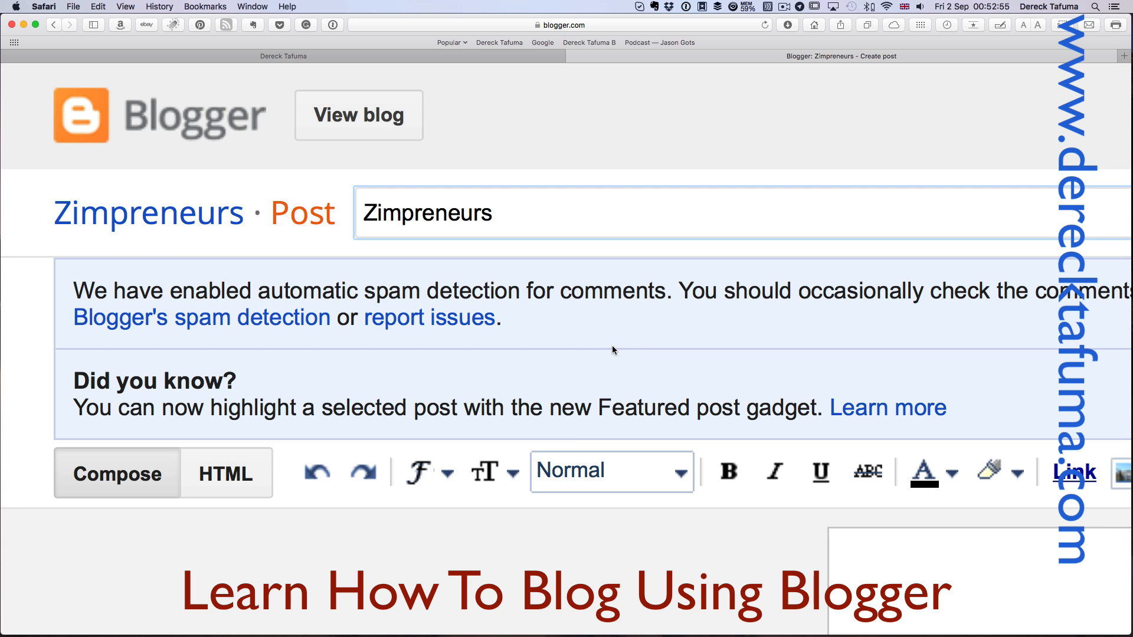
- Fill the post body with the Zimpreneurs poem, from "We are a city set on a hill" to "the time to build Zimbabwe"
{"action": "key", "text": "super+minus"}
{"action": "key", "text": "super+0"}
{"action": "left_click", "coordinate": [416, 271]}
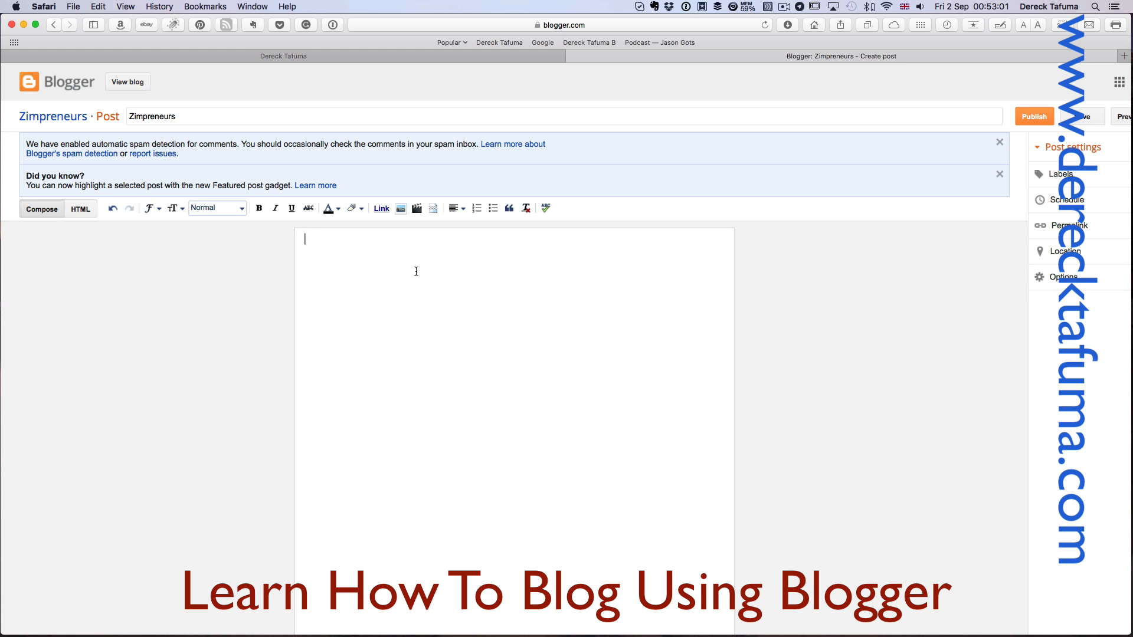
{"action": "type", "text": "Zimpreneurs We are a city set on a hill We cannot be hid We are the light of the world Let our light so shine before men That may see our good works Our time for manoeuvring and exploration has come We are the graduates of capital Doctors of abstract thinking passed the concrete stage builders of our motherland Zimbabwe we know no failure only feedbacks and outcomes we are missionaries of our vision we believe in our own we are the future future capitalists we are human beings are our resources we believe in a circle of friends integrity is the key we differ to agree fly high! Zimpreneurs never grow weary renew your strength now is the time the time to build Zimbabwe"}
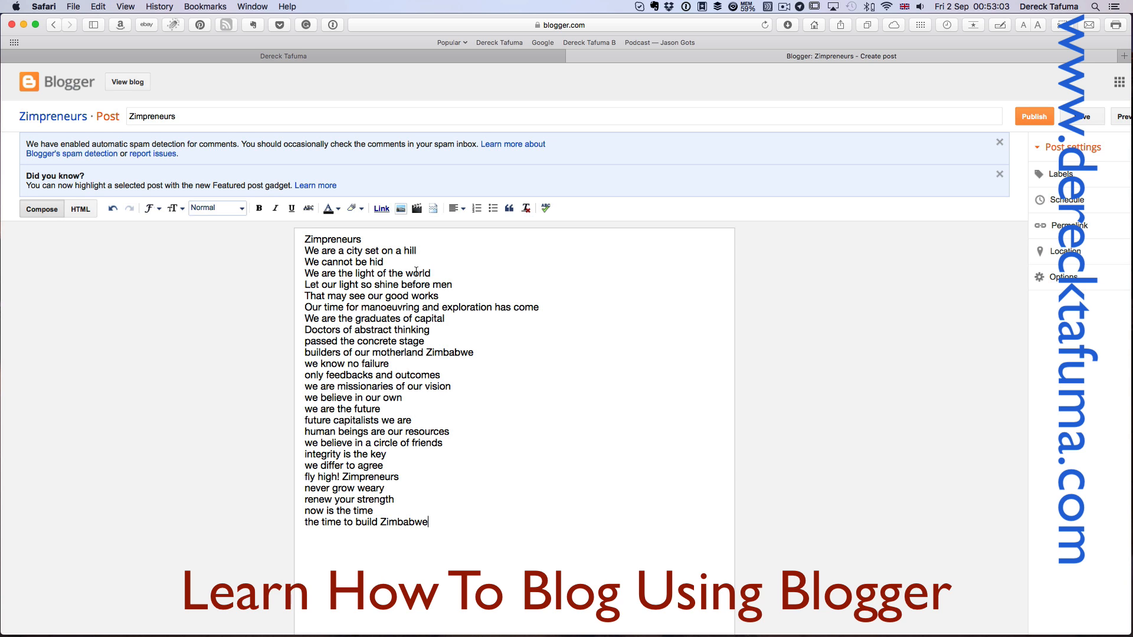
{"action": "scroll", "coordinate": [416, 272], "scroll_direction": "right", "scroll_amount": 1}
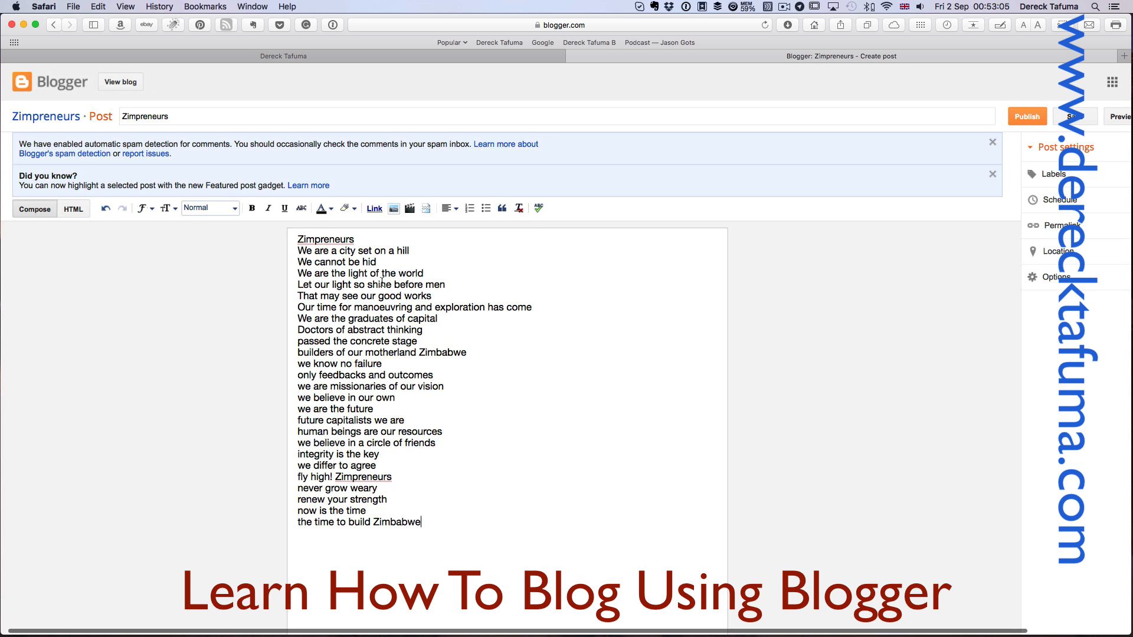
{"action": "scroll", "coordinate": [407, 332], "scroll_direction": "down", "scroll_amount": 1}
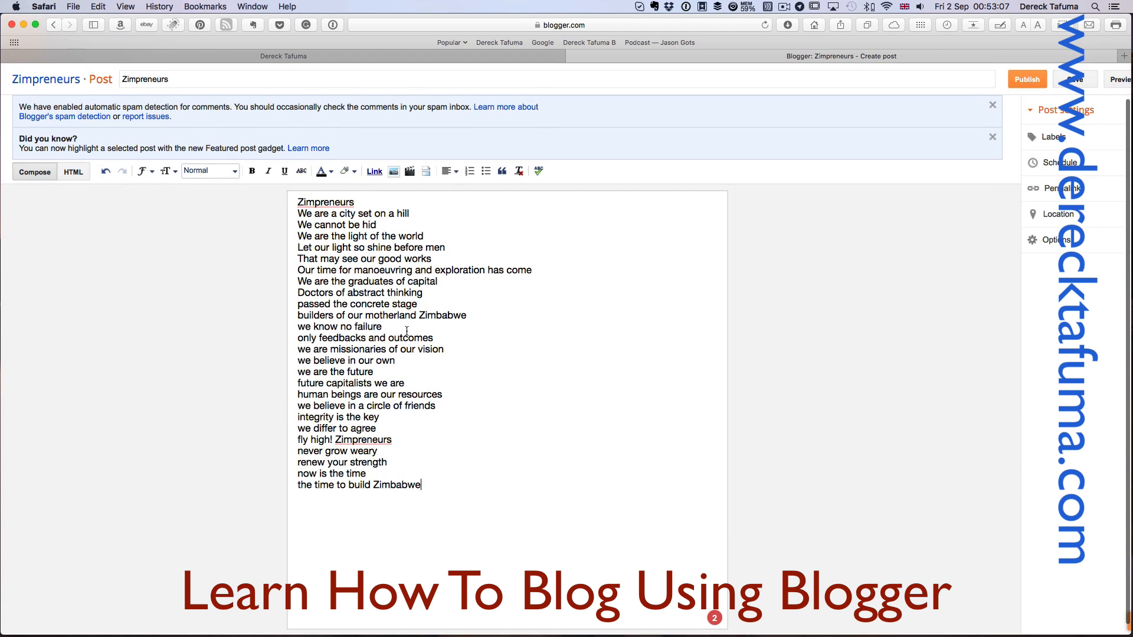
{"action": "scroll", "coordinate": [406, 332], "scroll_direction": "down", "scroll_amount": 3}
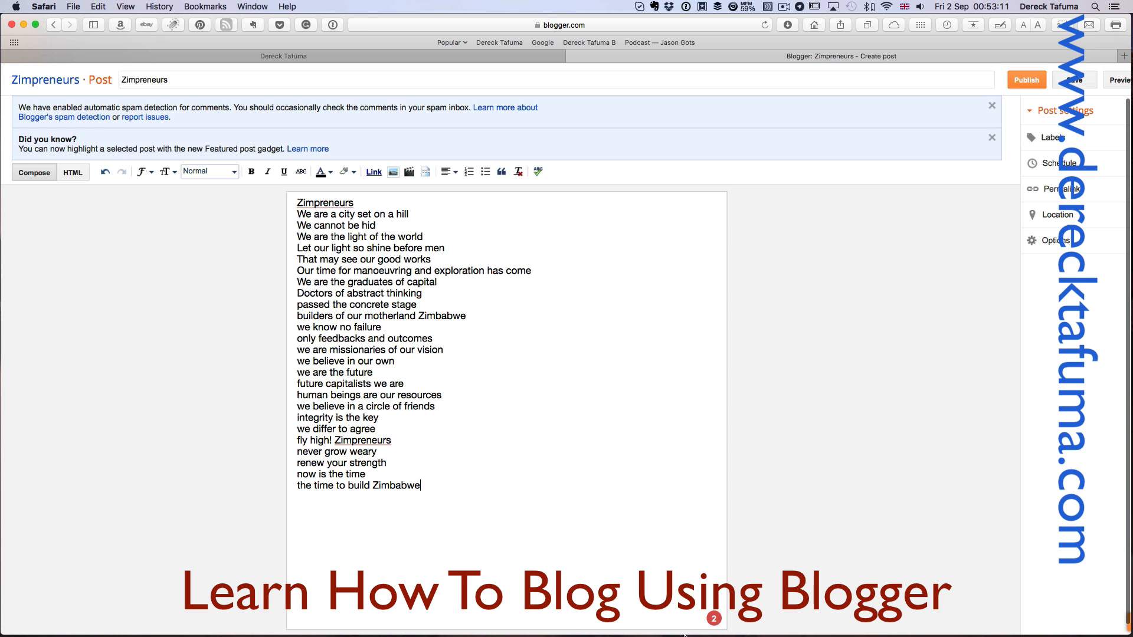
- Add the flagged word "Zimpreneurs" to the Grammarly dictionary and insert a blank line below the poem's heading
{"action": "mouse_move", "coordinate": [714, 617]}
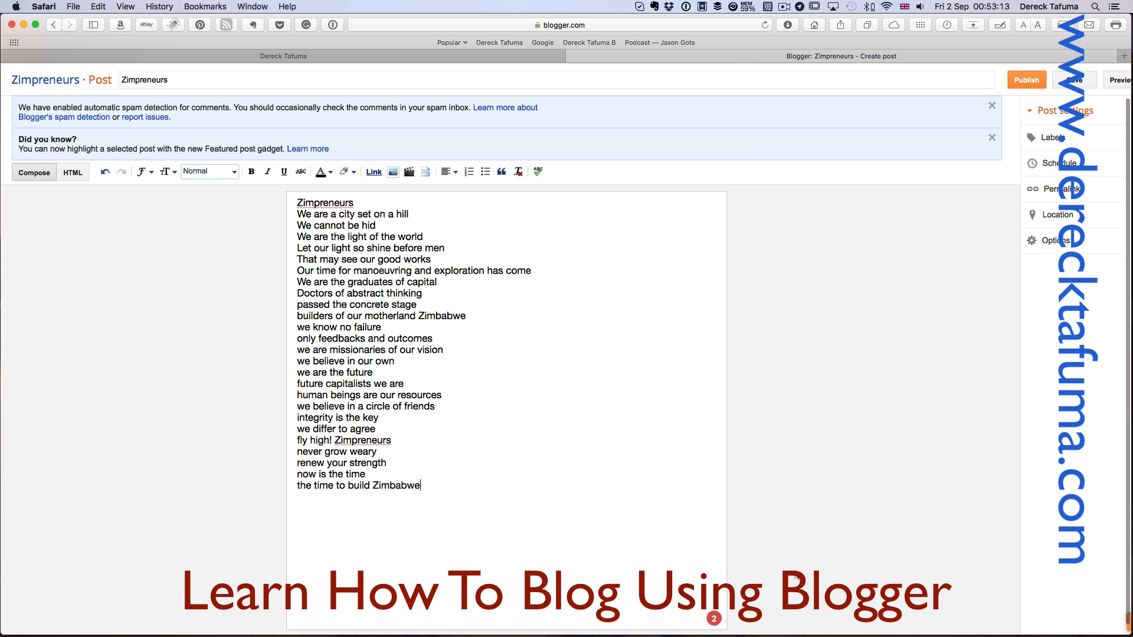
{"action": "scroll", "coordinate": [796, 576], "scroll_direction": "down", "scroll_amount": 2}
{"action": "scroll", "coordinate": [673, 565], "scroll_direction": "up", "scroll_amount": 2}
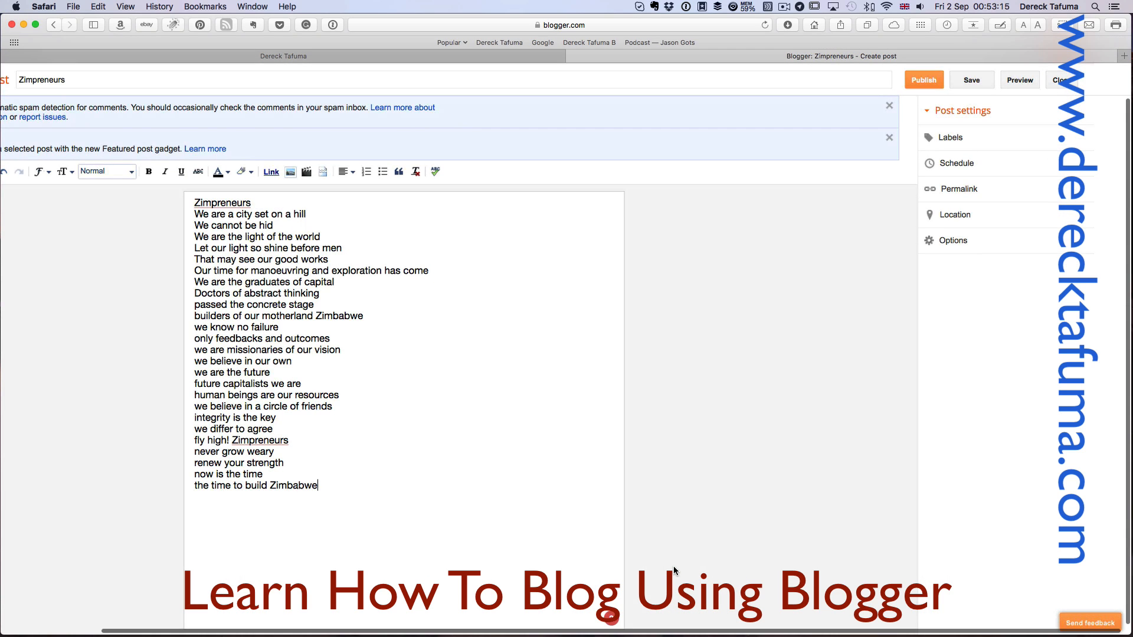
{"action": "mouse_move", "coordinate": [609, 624]}
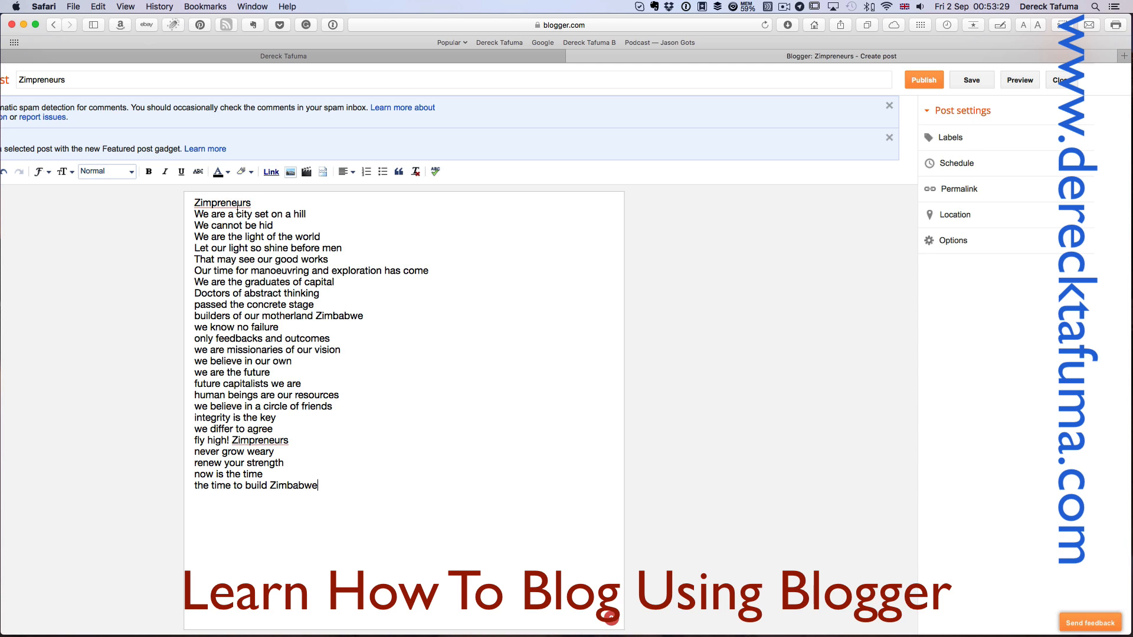
{"action": "mouse_move", "coordinate": [236, 202]}
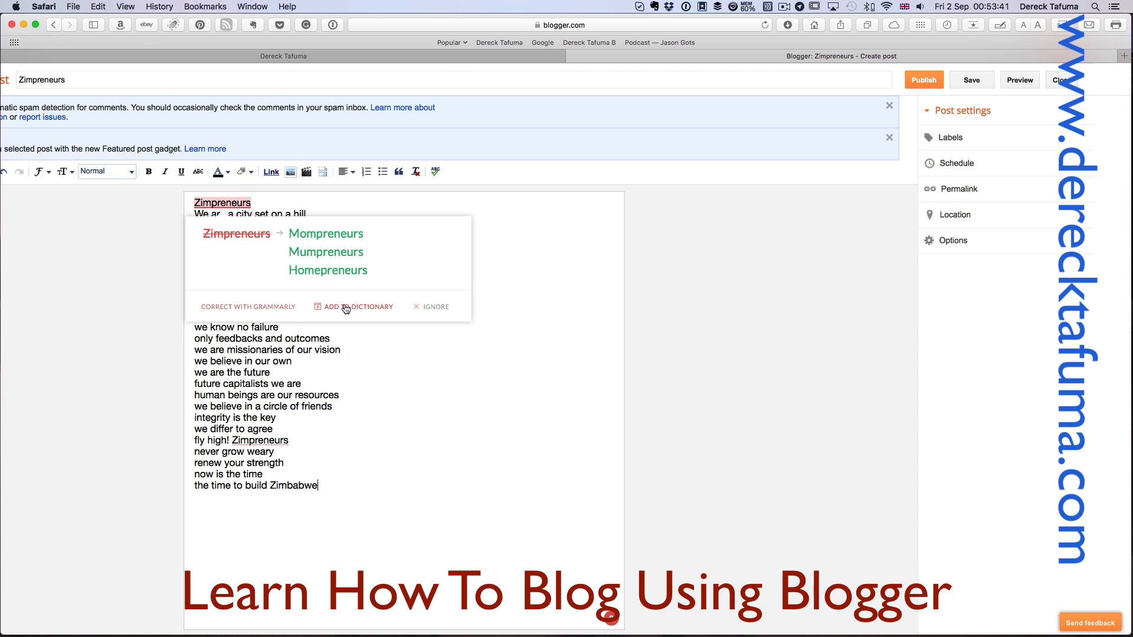
{"action": "left_click", "coordinate": [349, 308]}
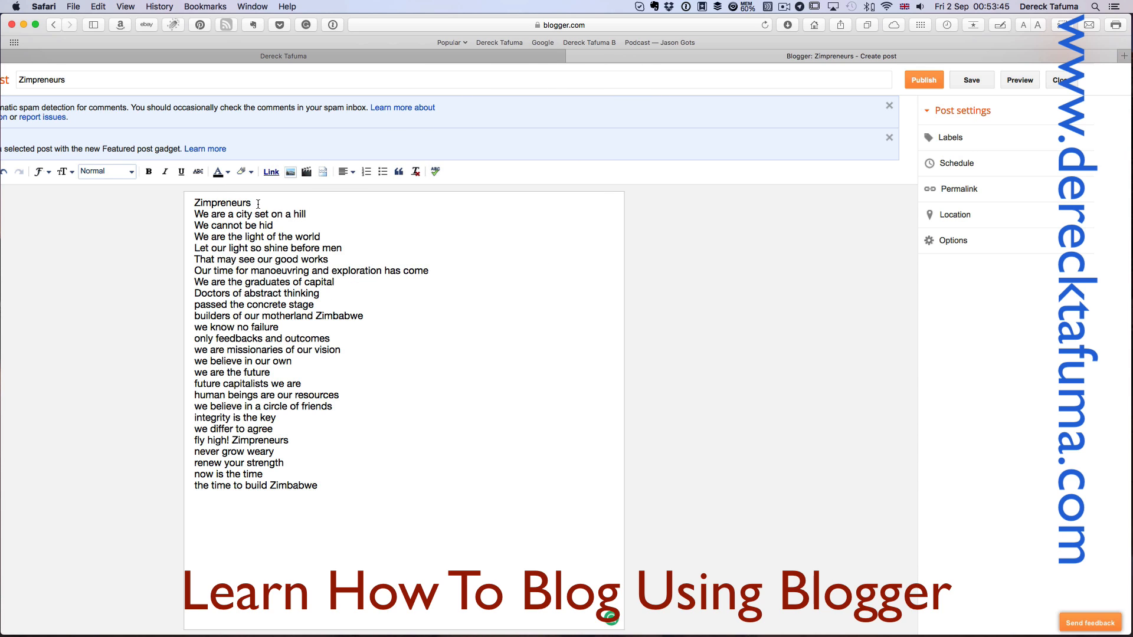
{"action": "key", "text": "Return"}
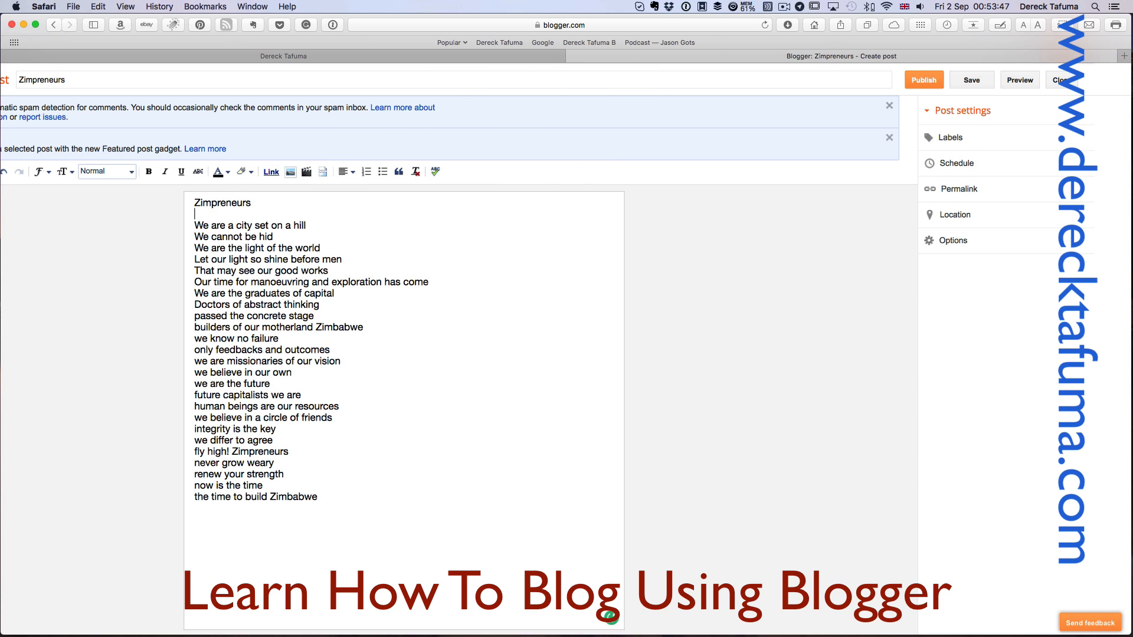
- Examine the post's HTML source from beginning to end, including its div and span markup, and return to the Compose view
{"action": "scroll", "coordinate": [338, 249], "scroll_direction": "left", "scroll_amount": 3}
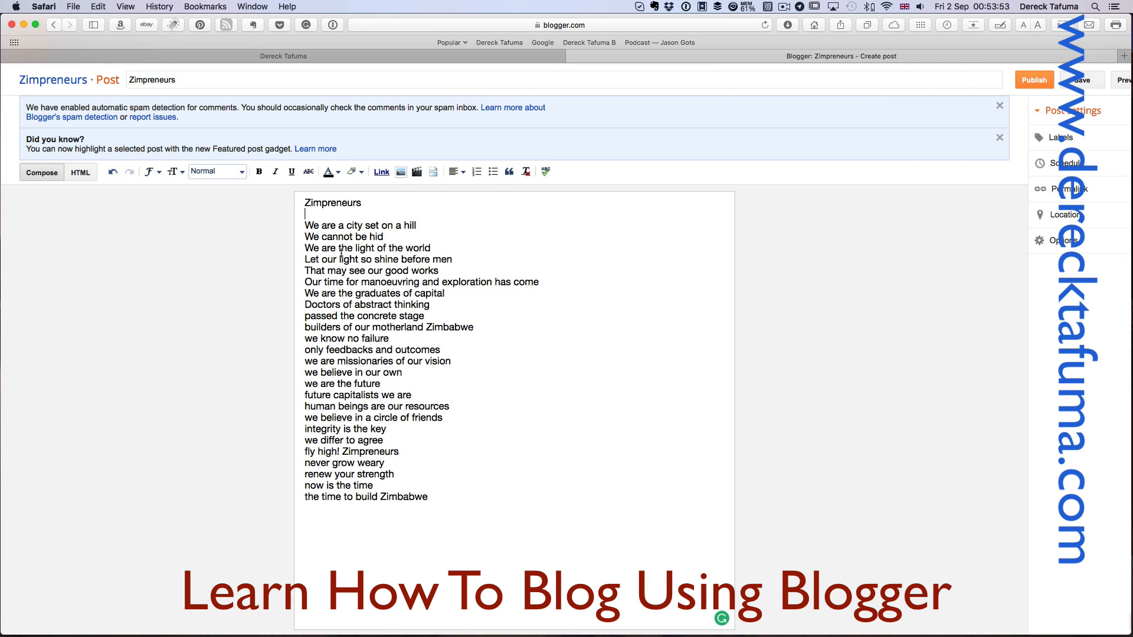
{"action": "key", "text": "super+equal"}
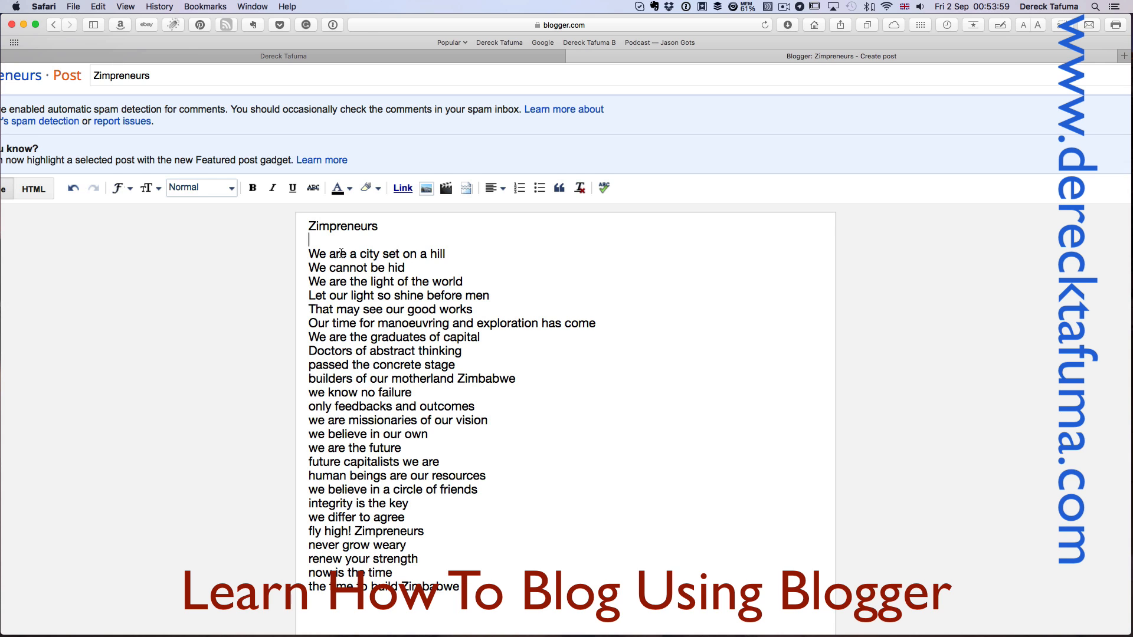
{"action": "scroll", "coordinate": [341, 252], "scroll_direction": "down", "scroll_amount": 5}
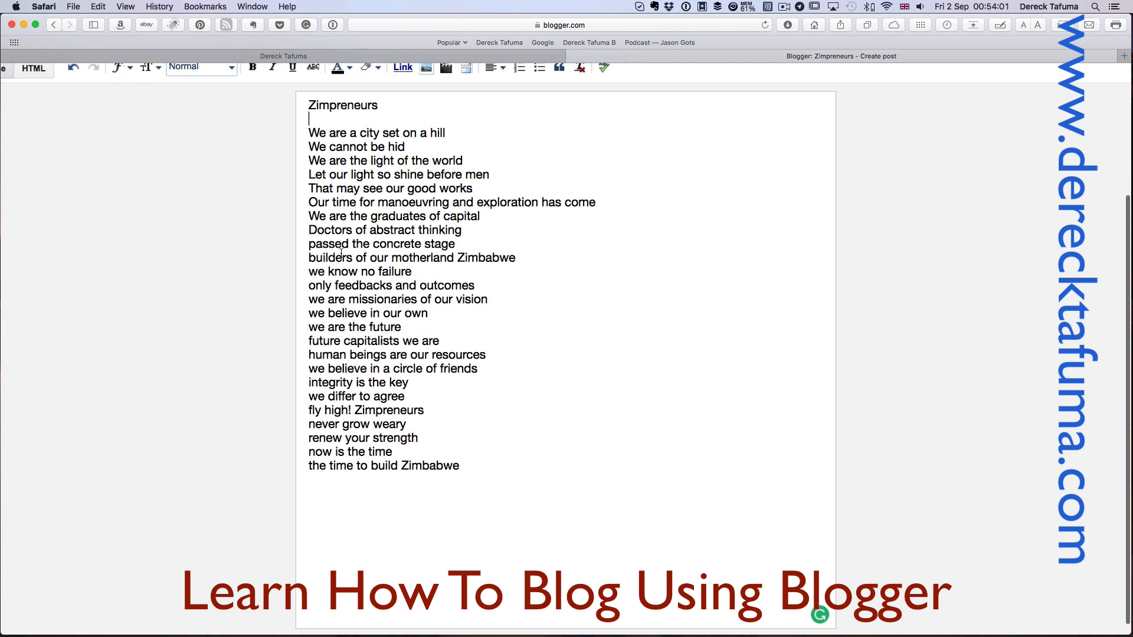
{"action": "scroll", "coordinate": [341, 252], "scroll_direction": "up", "scroll_amount": 5}
{"action": "scroll", "coordinate": [123, 325], "scroll_direction": "left", "scroll_amount": 3}
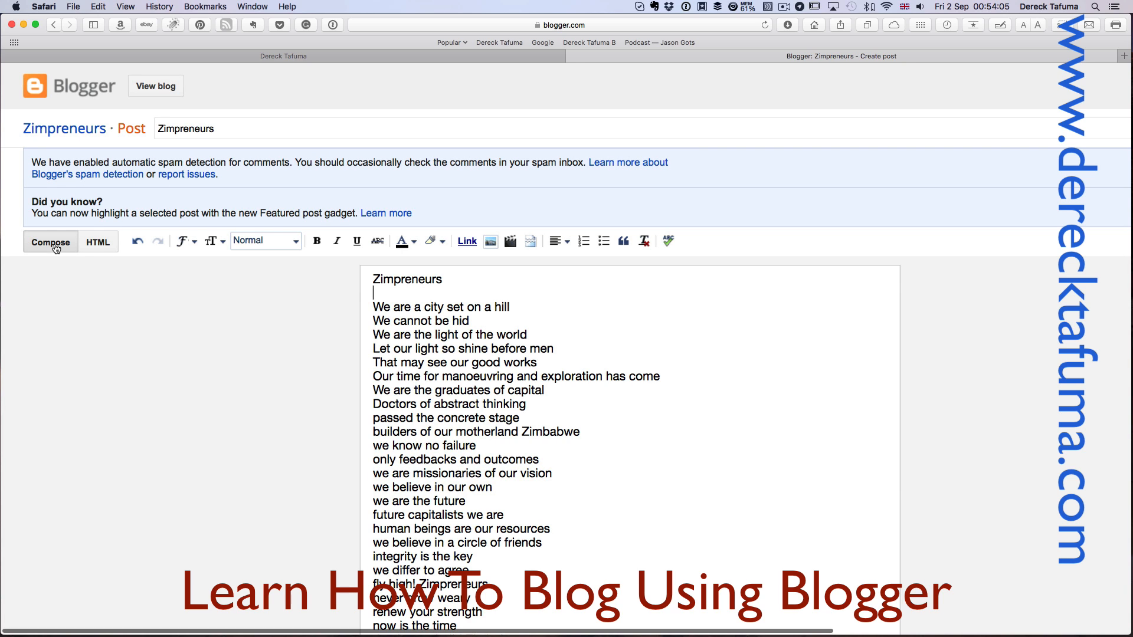
{"action": "scroll", "coordinate": [56, 250], "scroll_direction": "right", "scroll_amount": 1}
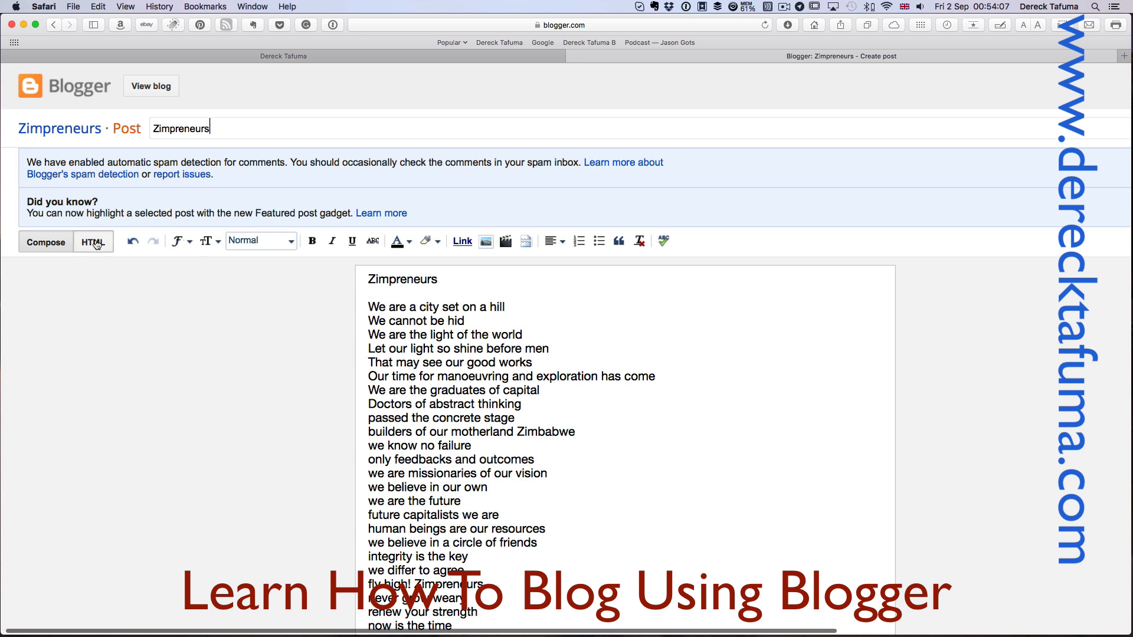
{"action": "left_click", "coordinate": [93, 242]}
{"action": "scroll", "coordinate": [520, 431], "scroll_direction": "down", "scroll_amount": 6}
{"action": "scroll", "coordinate": [520, 431], "scroll_direction": "up", "scroll_amount": 3}
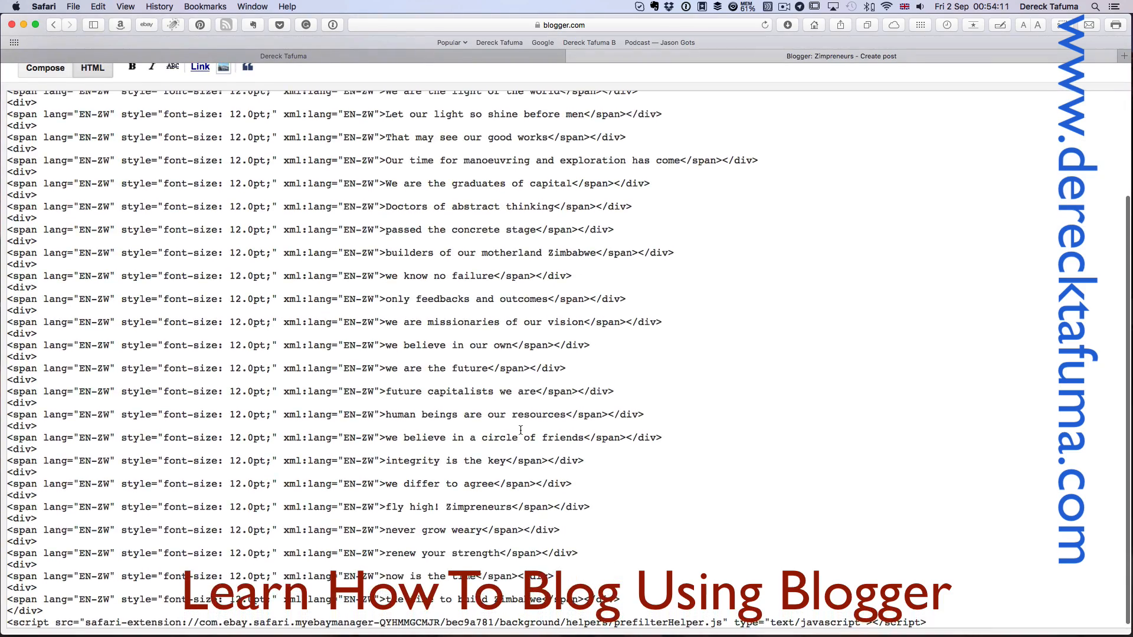
{"action": "scroll", "coordinate": [521, 431], "scroll_direction": "up", "scroll_amount": 5}
{"action": "scroll", "coordinate": [521, 431], "scroll_direction": "down", "scroll_amount": 3}
{"action": "scroll", "coordinate": [520, 432], "scroll_direction": "down", "scroll_amount": 5}
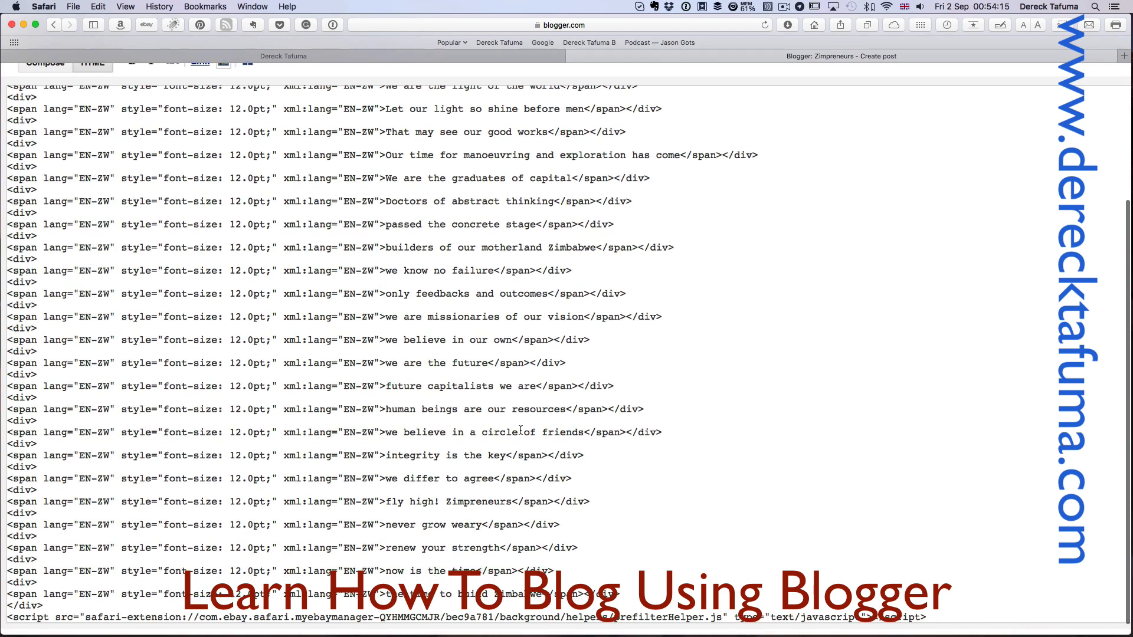
{"action": "scroll", "coordinate": [520, 432], "scroll_direction": "up", "scroll_amount": 5}
{"action": "scroll", "coordinate": [520, 432], "scroll_direction": "up", "scroll_amount": 3}
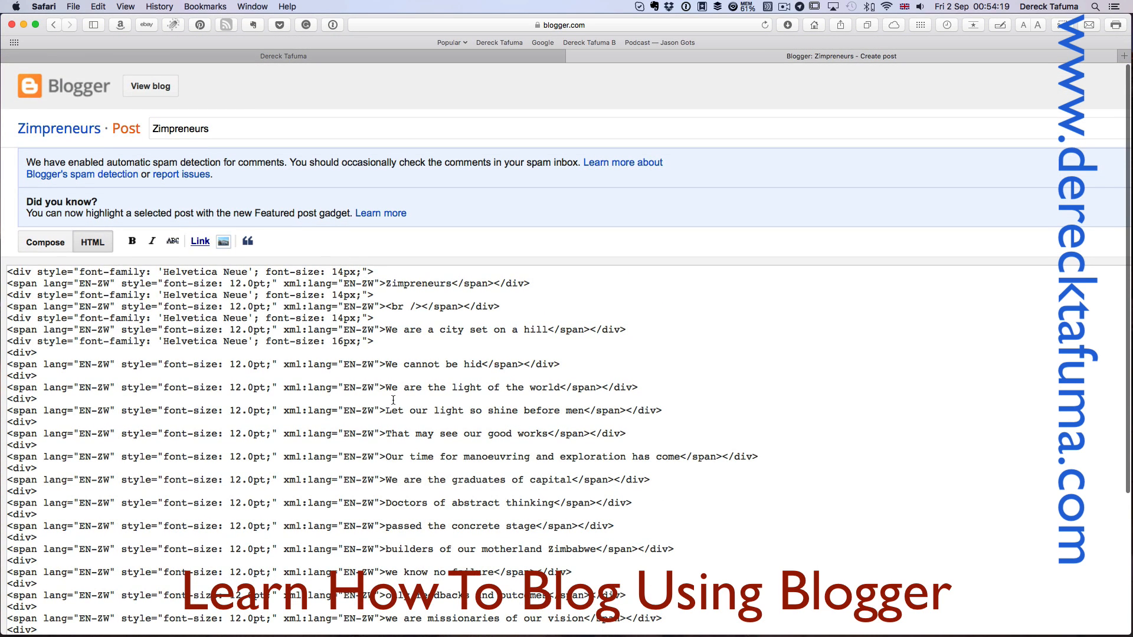
{"action": "left_click", "coordinate": [47, 242]}
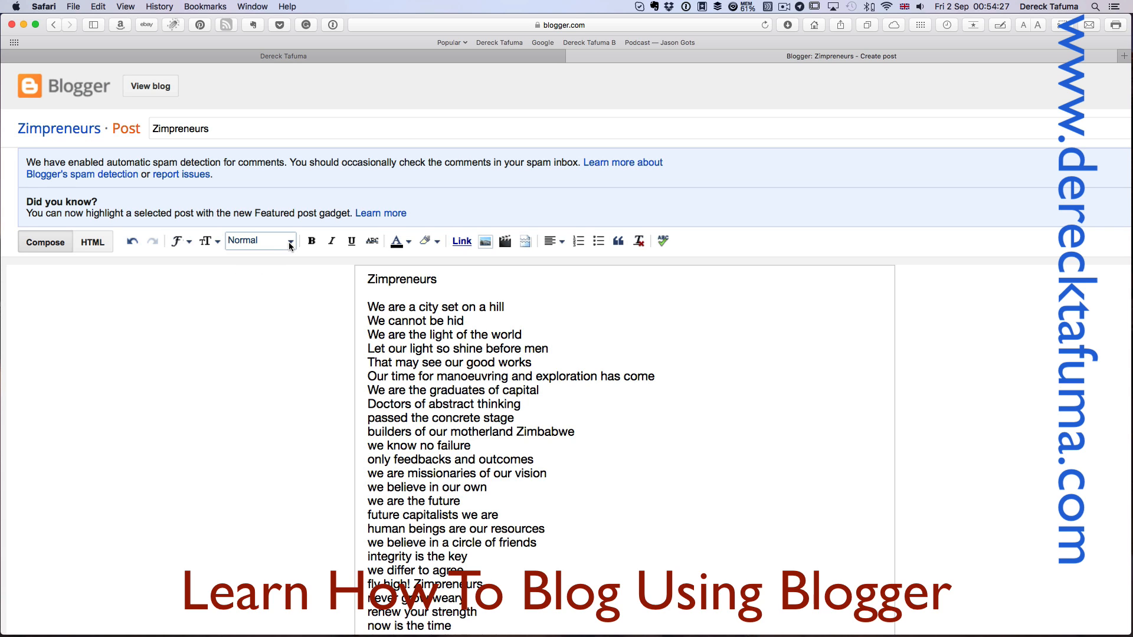
- Set the font size of the entire post body to Smallest
{"action": "scroll", "coordinate": [236, 260], "scroll_direction": "left", "scroll_amount": 1}
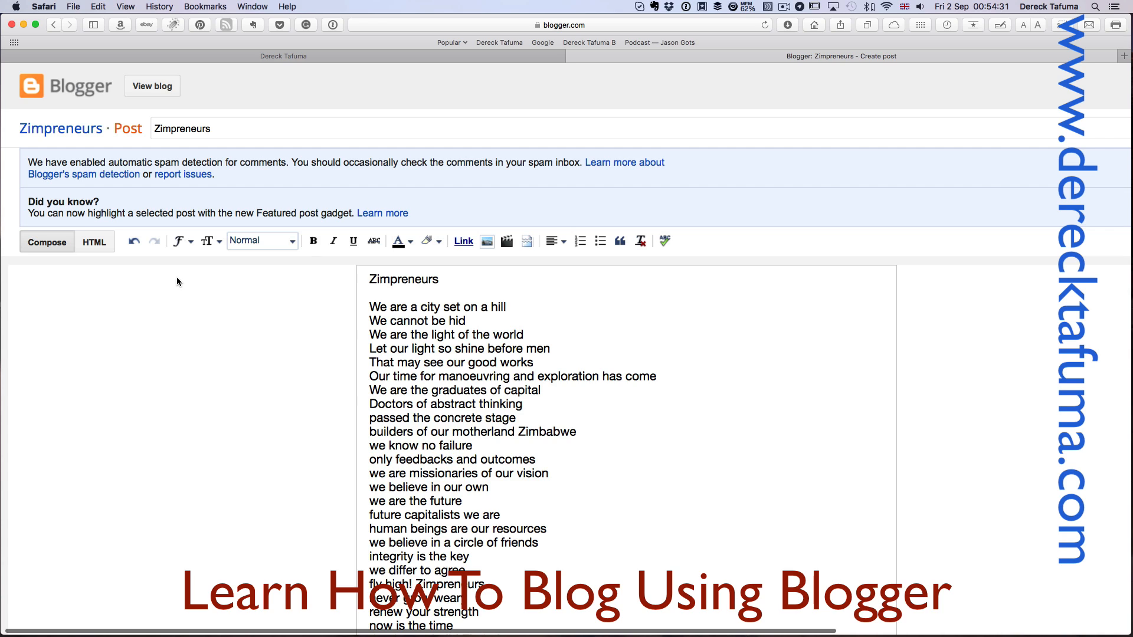
{"action": "left_click", "coordinate": [217, 242]}
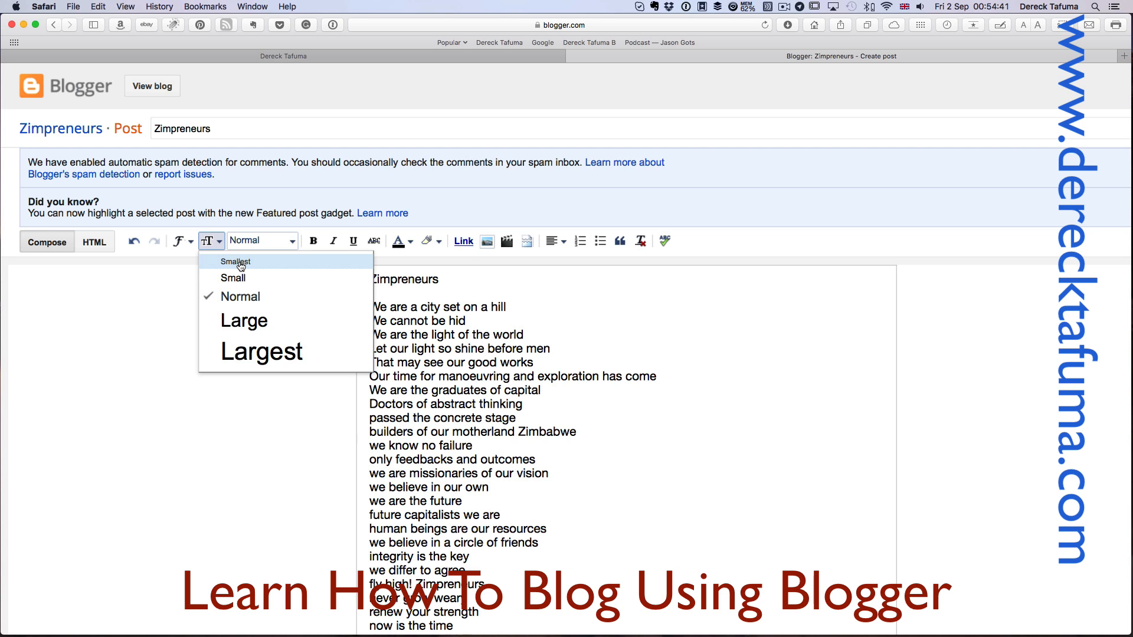
{"action": "triple_click", "coordinate": [439, 326]}
{"action": "left_click", "coordinate": [439, 326]}
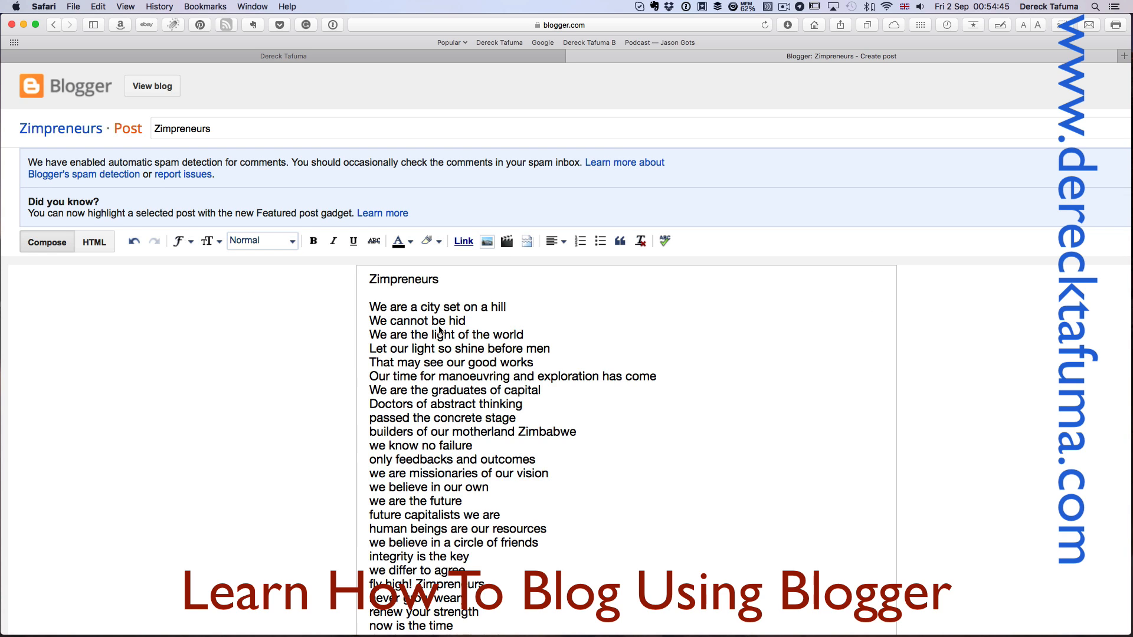
{"action": "key", "text": "cmd+a"}
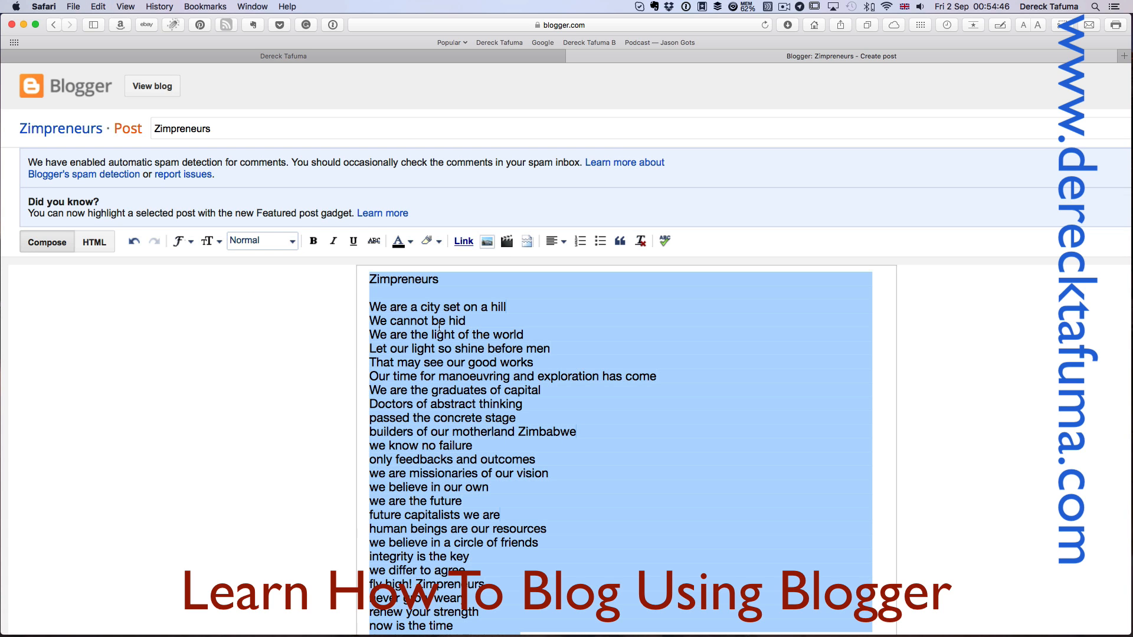
{"action": "left_click", "coordinate": [220, 244]}
{"action": "left_click", "coordinate": [239, 258]}
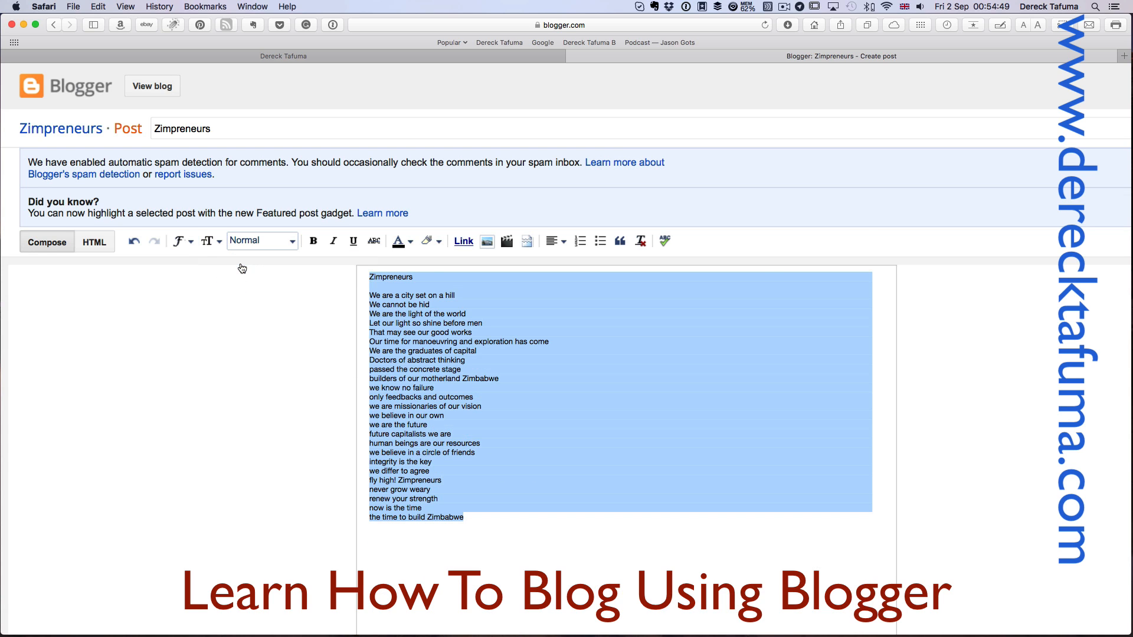
- Try the Largest font size on the entire post body and settle on Normal
{"action": "left_click", "coordinate": [212, 241]}
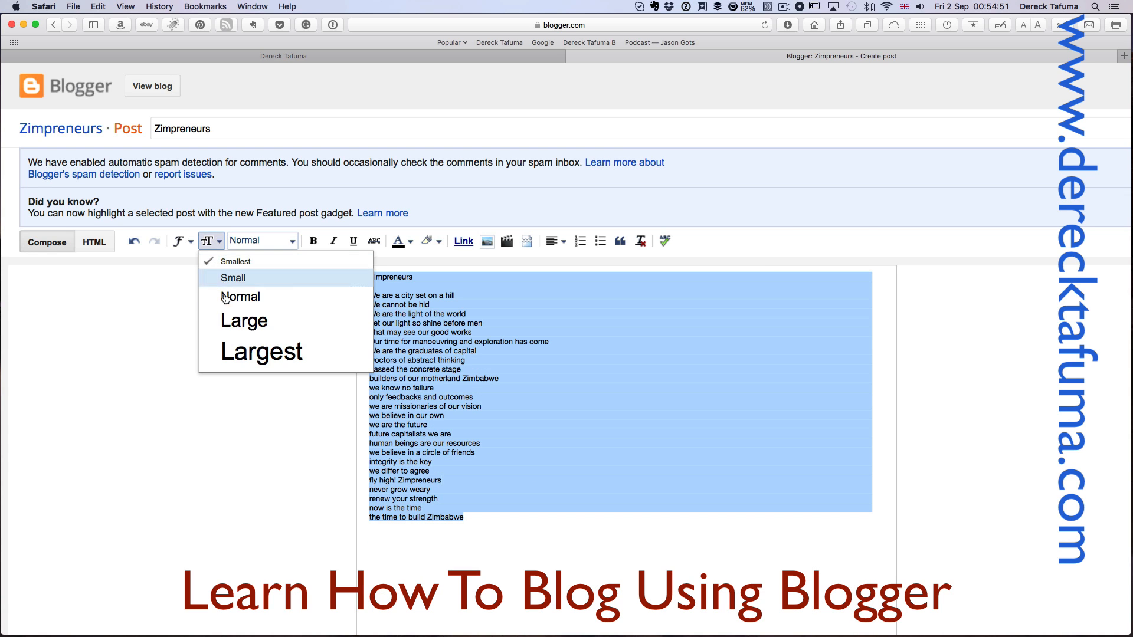
{"action": "left_click", "coordinate": [233, 351]}
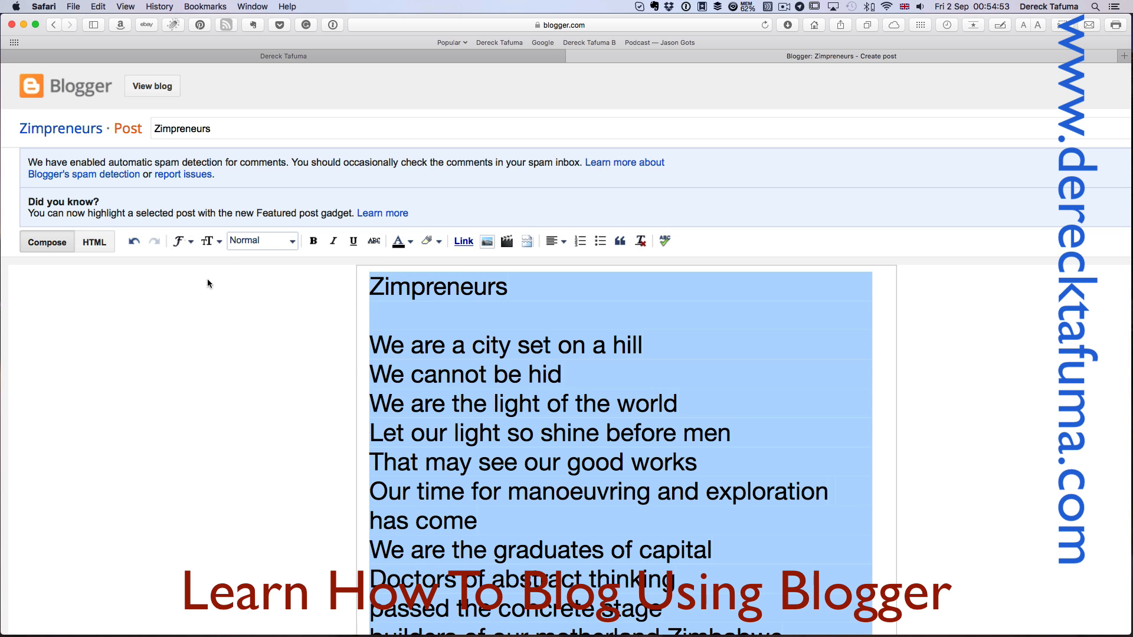
{"action": "left_click", "coordinate": [218, 242]}
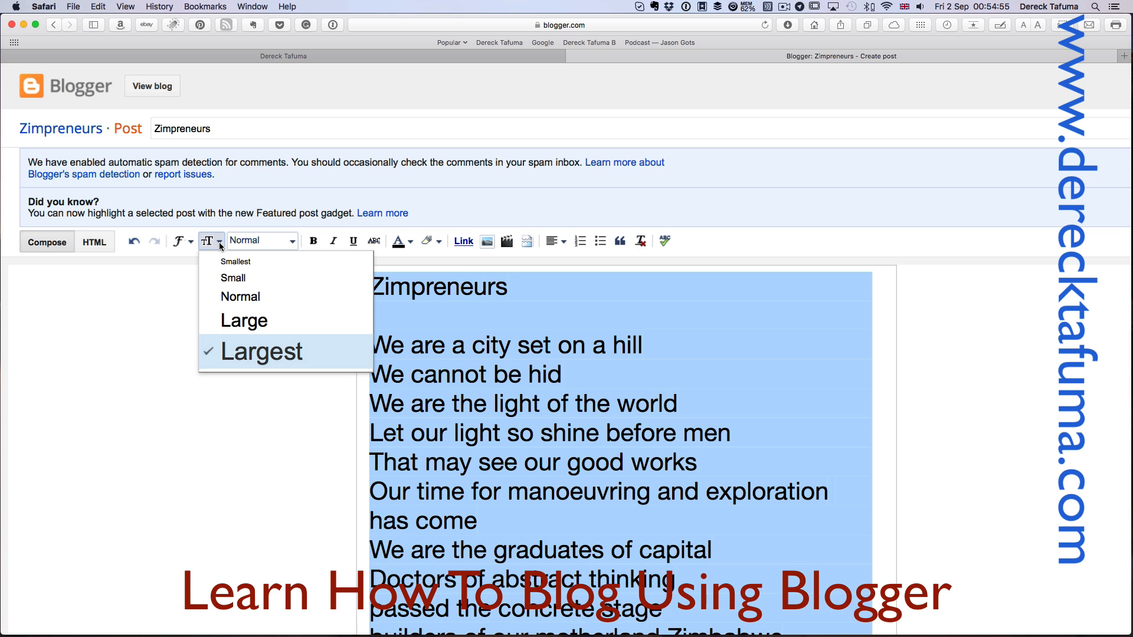
{"action": "left_click", "coordinate": [231, 296]}
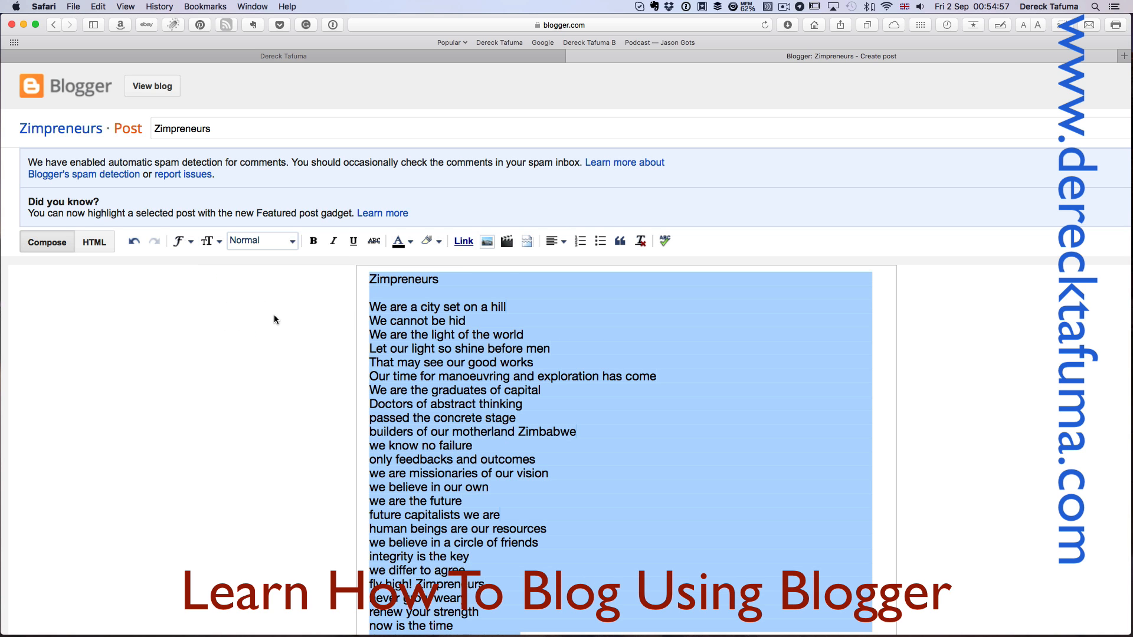
- Try bold, italic and underline formatting on the entire post body, turning each one off again
{"action": "left_click", "coordinate": [312, 245]}
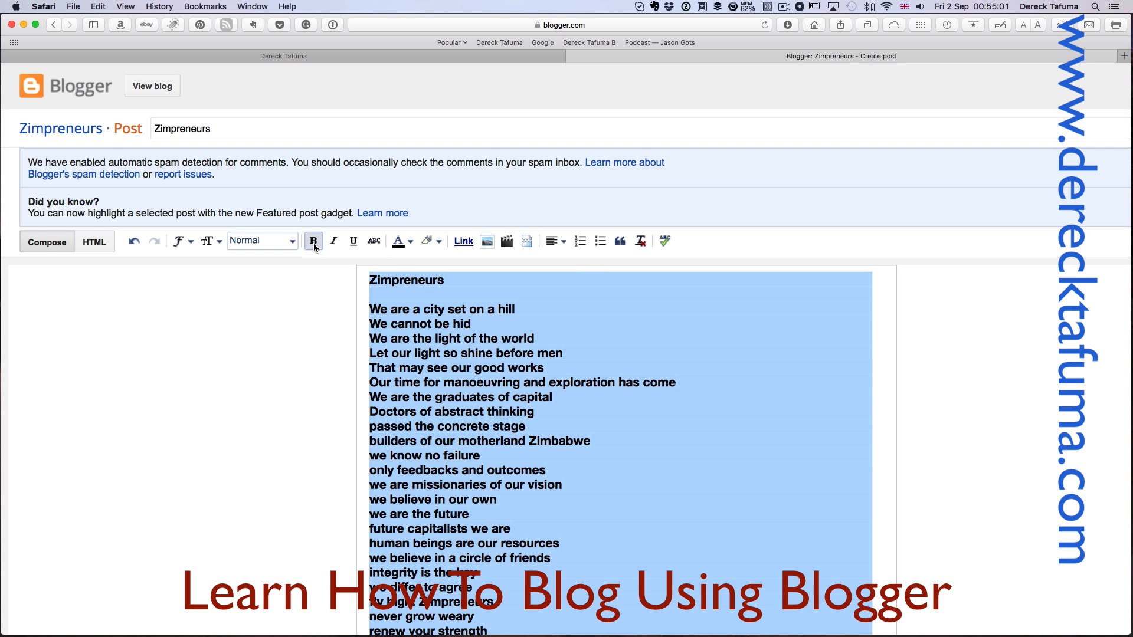
{"action": "left_click", "coordinate": [314, 246]}
{"action": "left_click", "coordinate": [314, 247]}
{"action": "left_click", "coordinate": [314, 247]}
{"action": "left_click", "coordinate": [334, 246]}
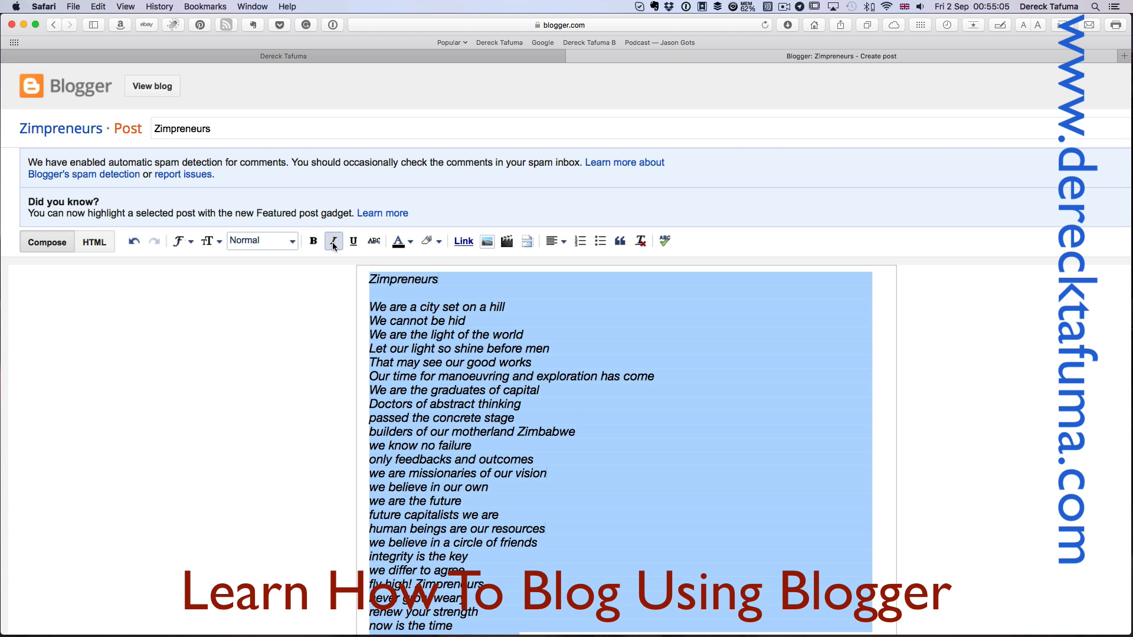
{"action": "left_click", "coordinate": [334, 246]}
{"action": "left_click", "coordinate": [353, 243]}
{"action": "left_click", "coordinate": [353, 244]}
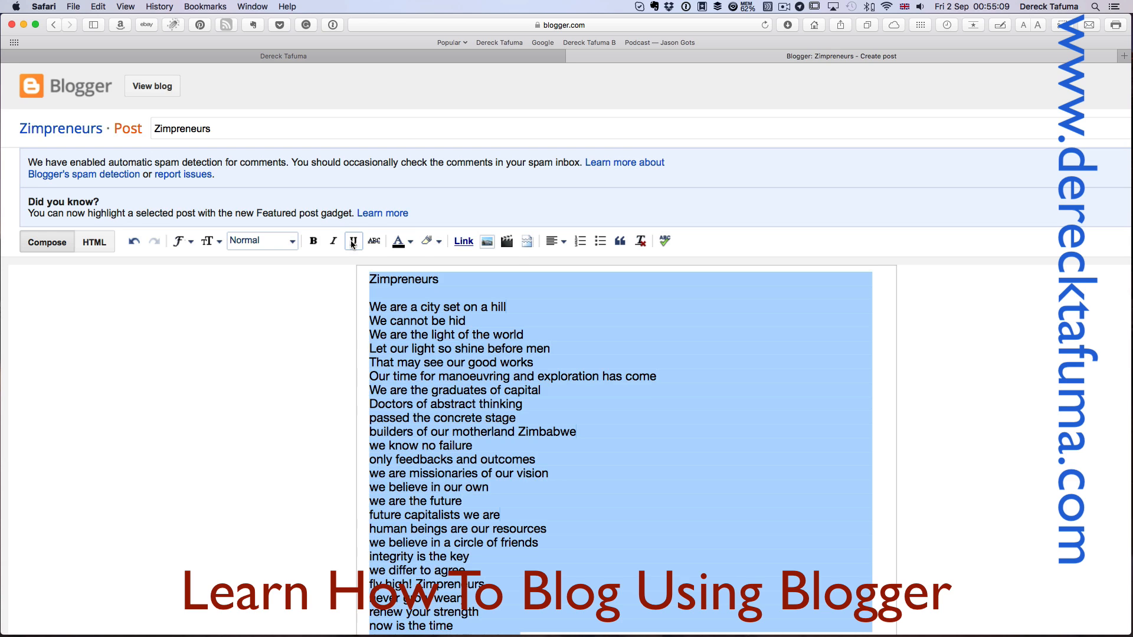
- Try red and blue as the text colour of the entire post body and return it to black
{"action": "left_click", "coordinate": [407, 243]}
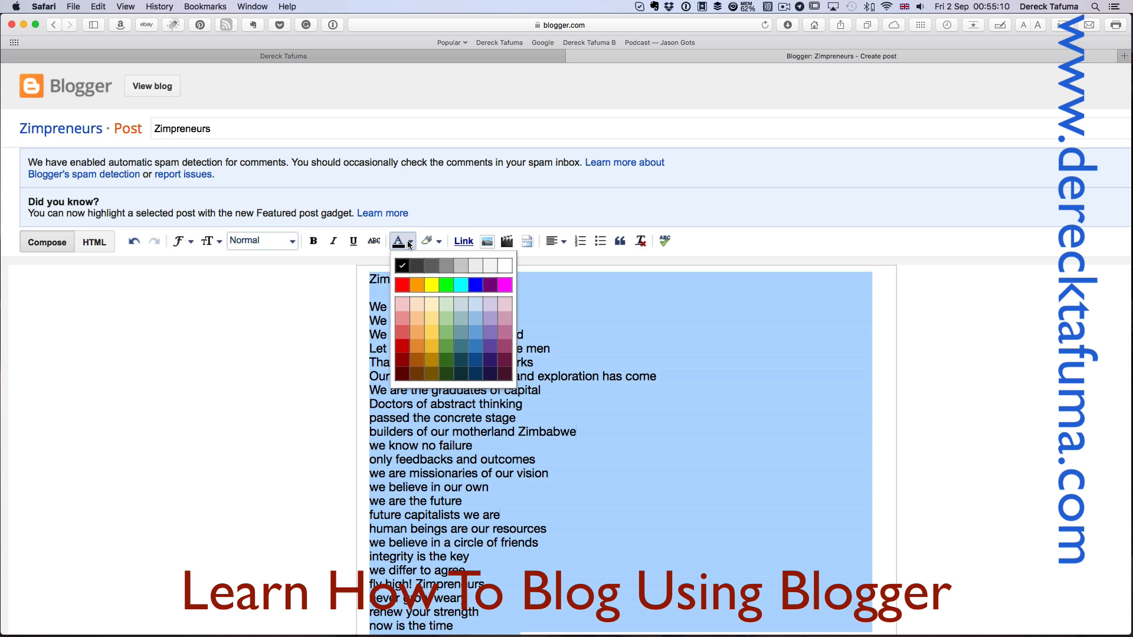
{"action": "left_click", "coordinate": [401, 285]}
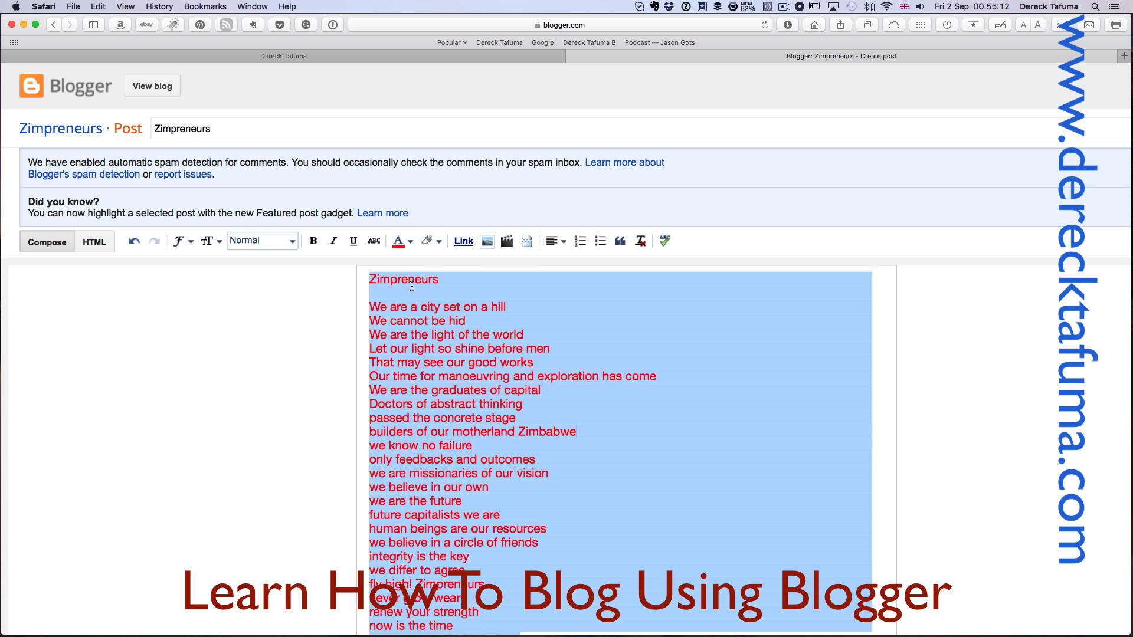
{"action": "left_click", "coordinate": [408, 243]}
{"action": "left_click", "coordinate": [475, 283]}
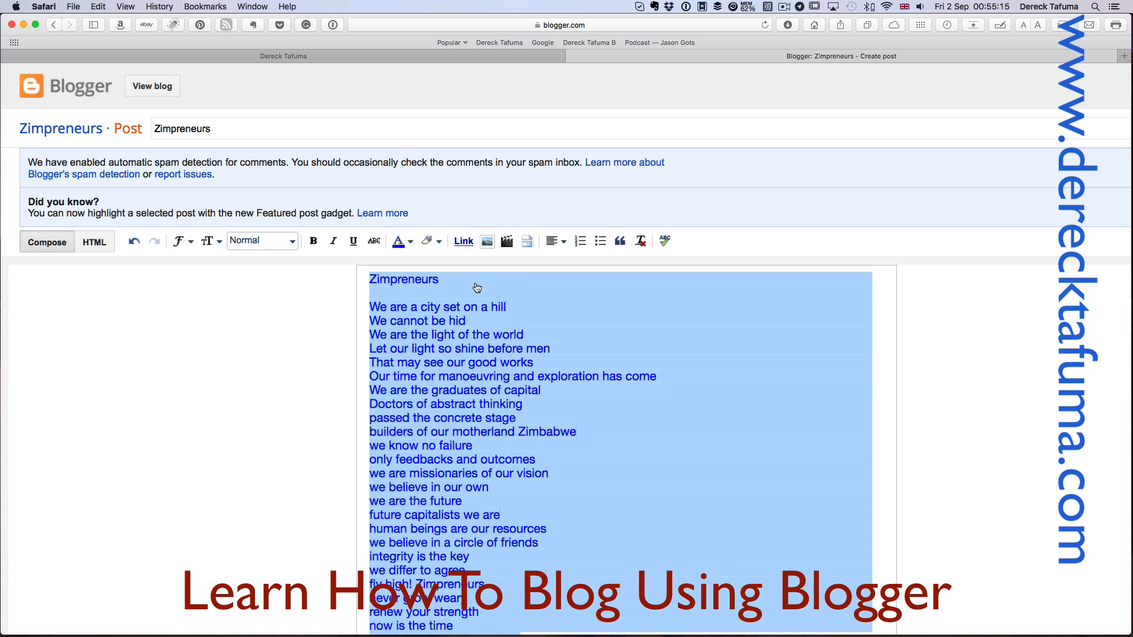
{"action": "left_click", "coordinate": [408, 243]}
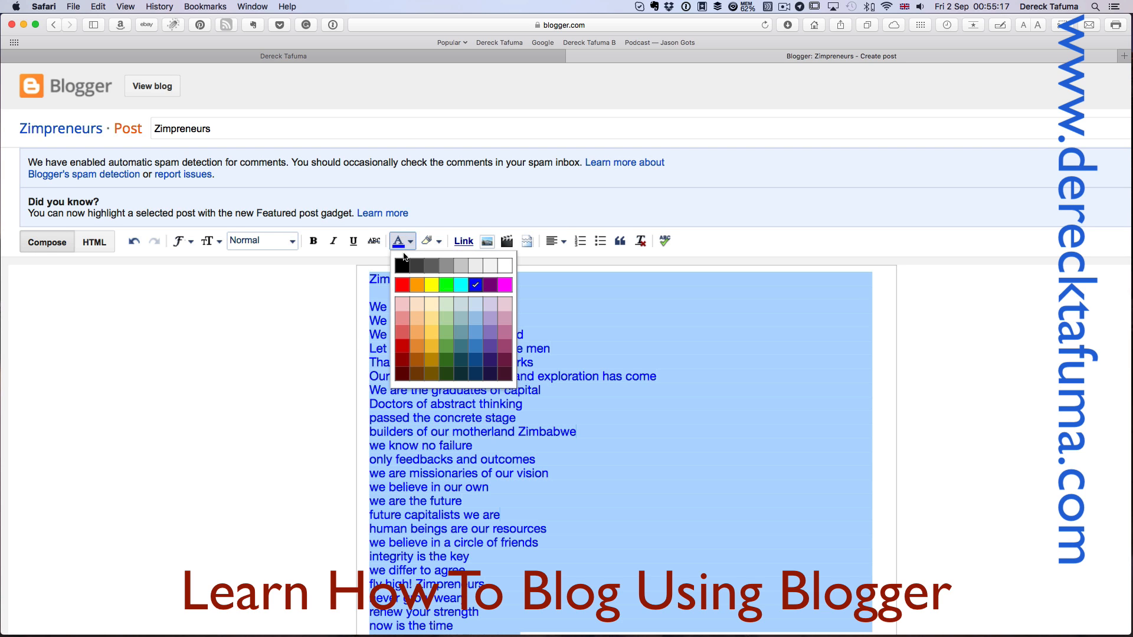
{"action": "left_click", "coordinate": [402, 266]}
{"action": "left_click", "coordinate": [445, 298]}
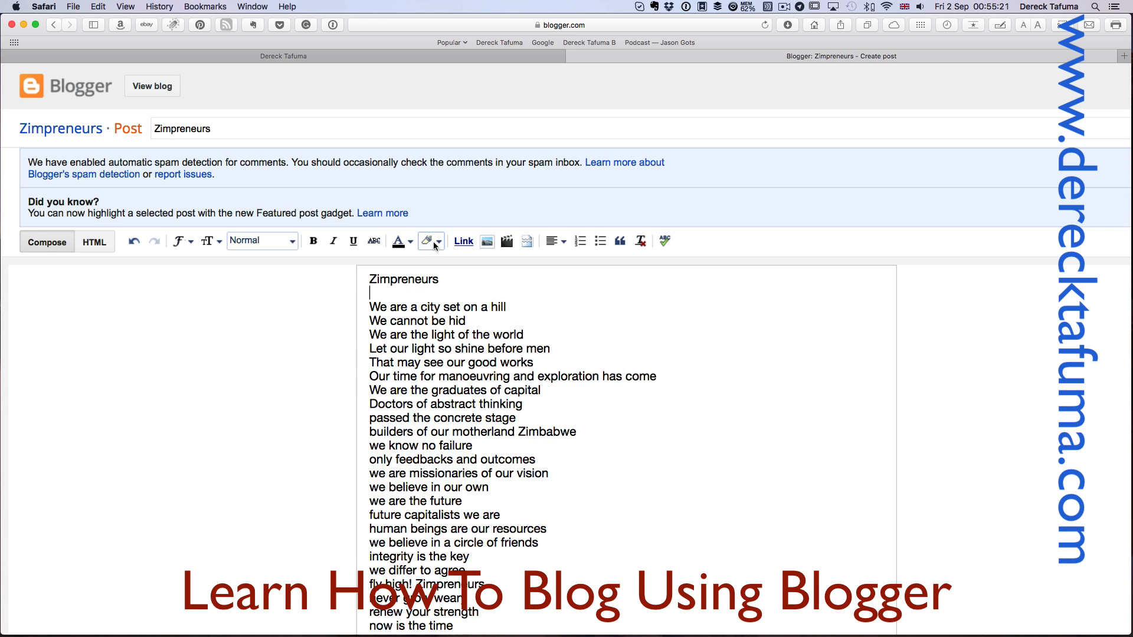
{"action": "scroll", "coordinate": [469, 247], "scroll_direction": "left", "scroll_amount": 1}
{"action": "left_click", "coordinate": [467, 246]}
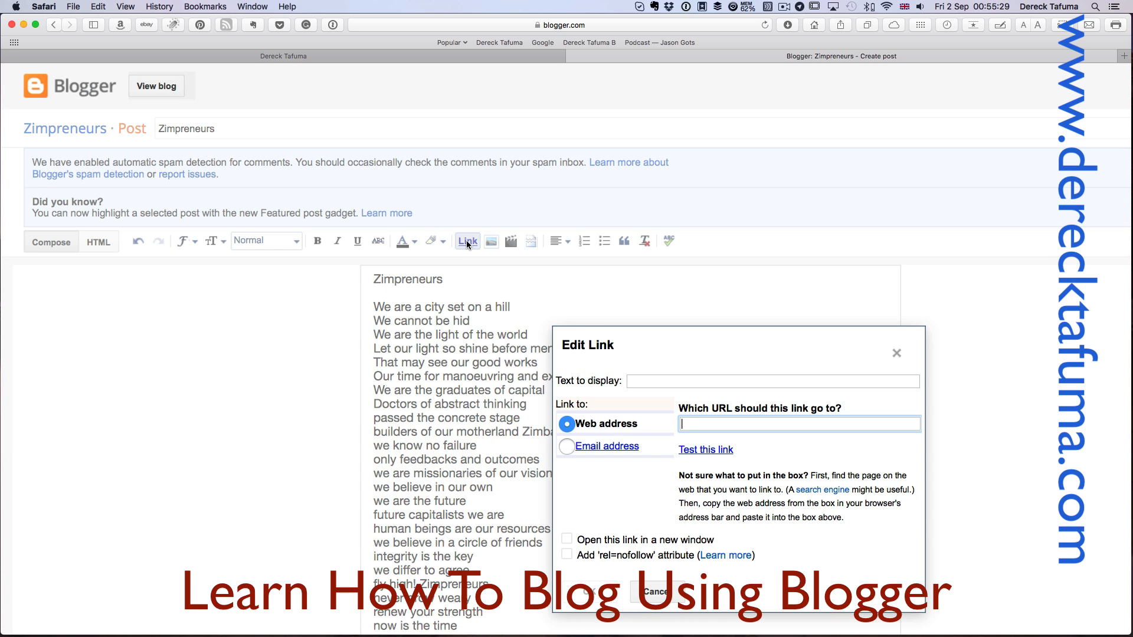
{"action": "type", "text": "www"}
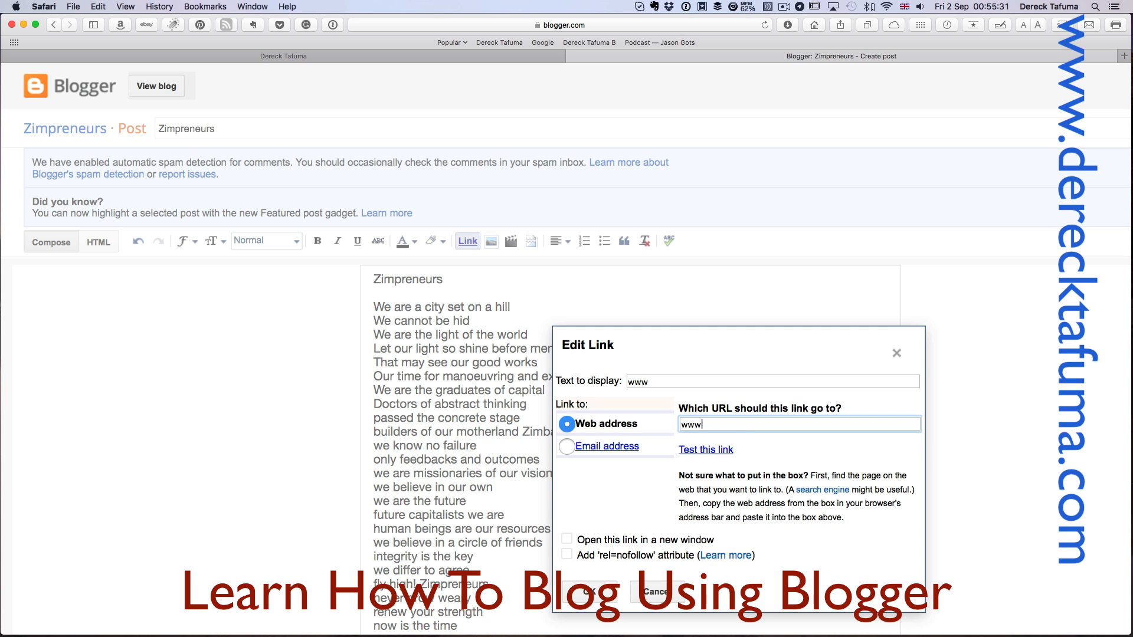
{"action": "type", "text": ".zimpre"}
{"action": "type", "text": "neurs.com"}
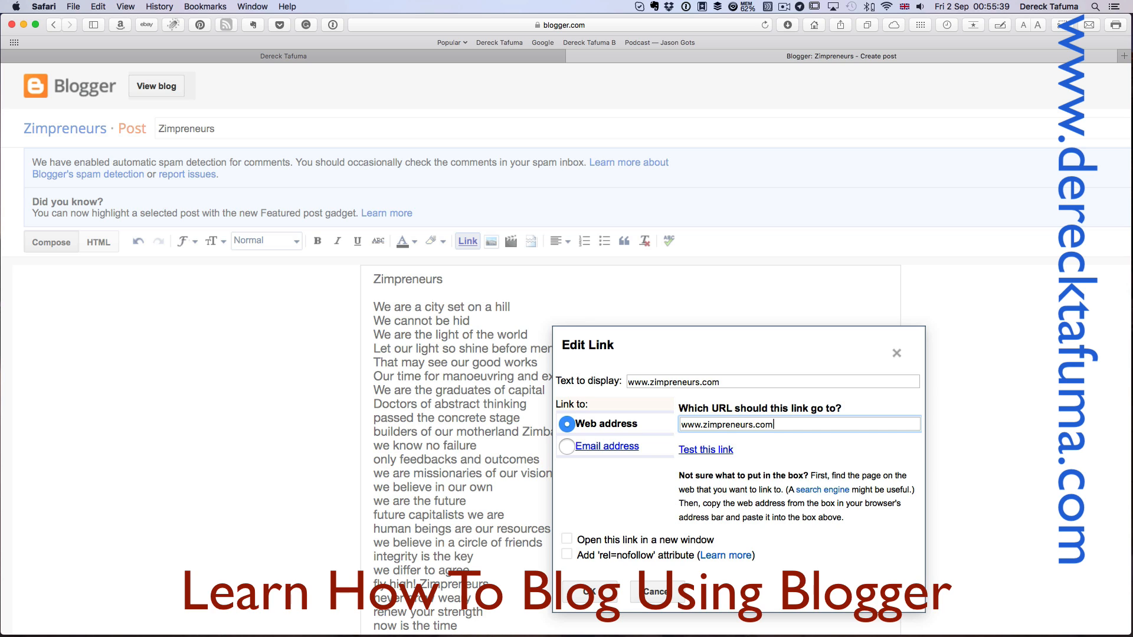
{"action": "scroll", "coordinate": [461, 256], "scroll_direction": "right", "scroll_amount": 1}
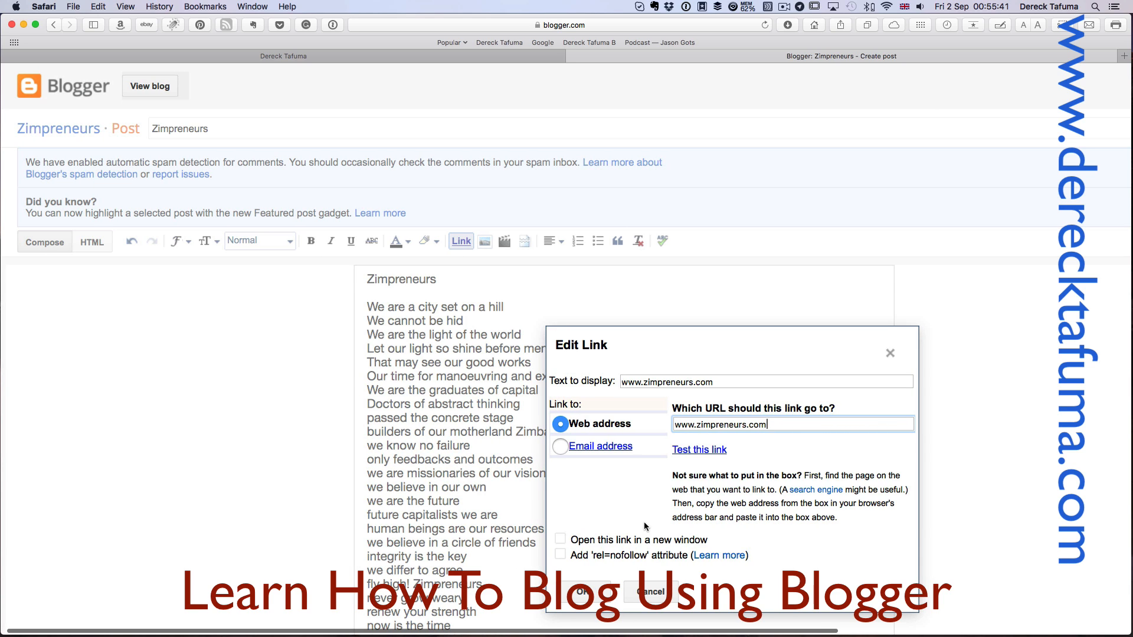
{"action": "left_click", "coordinate": [586, 593]}
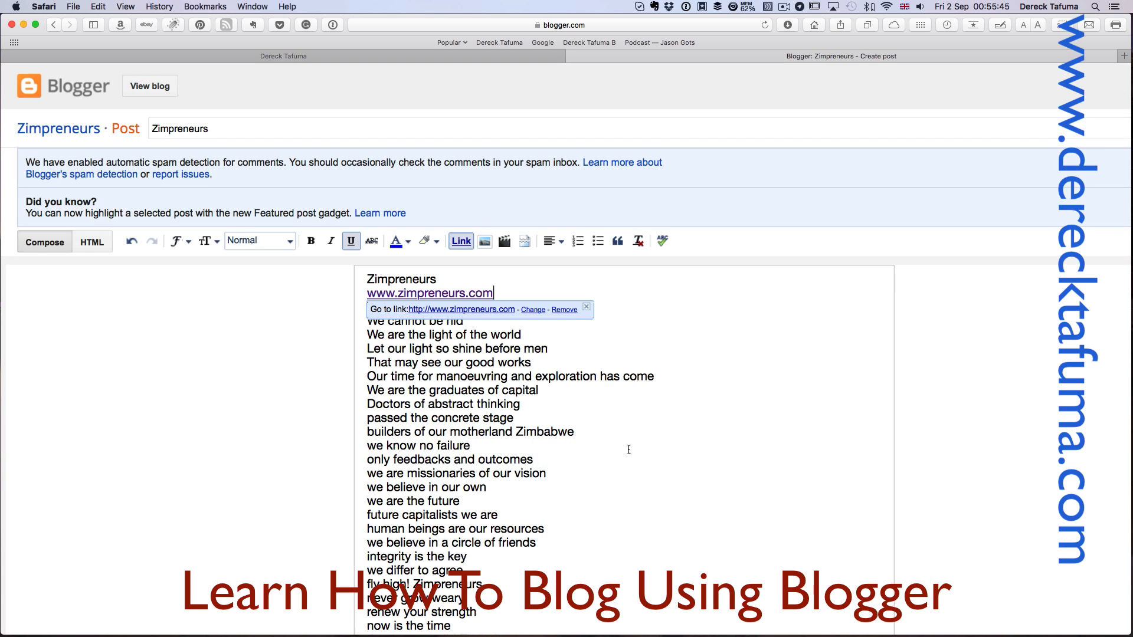
{"action": "left_click", "coordinate": [718, 328]}
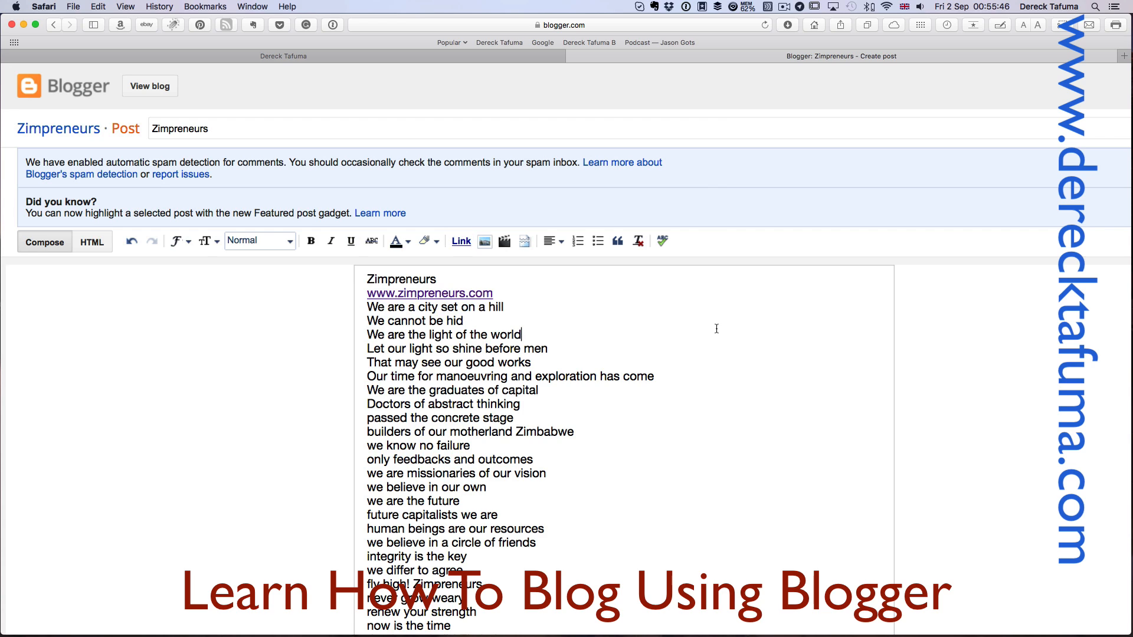
{"action": "left_click", "coordinate": [529, 286]}
{"action": "key", "text": "Return"}
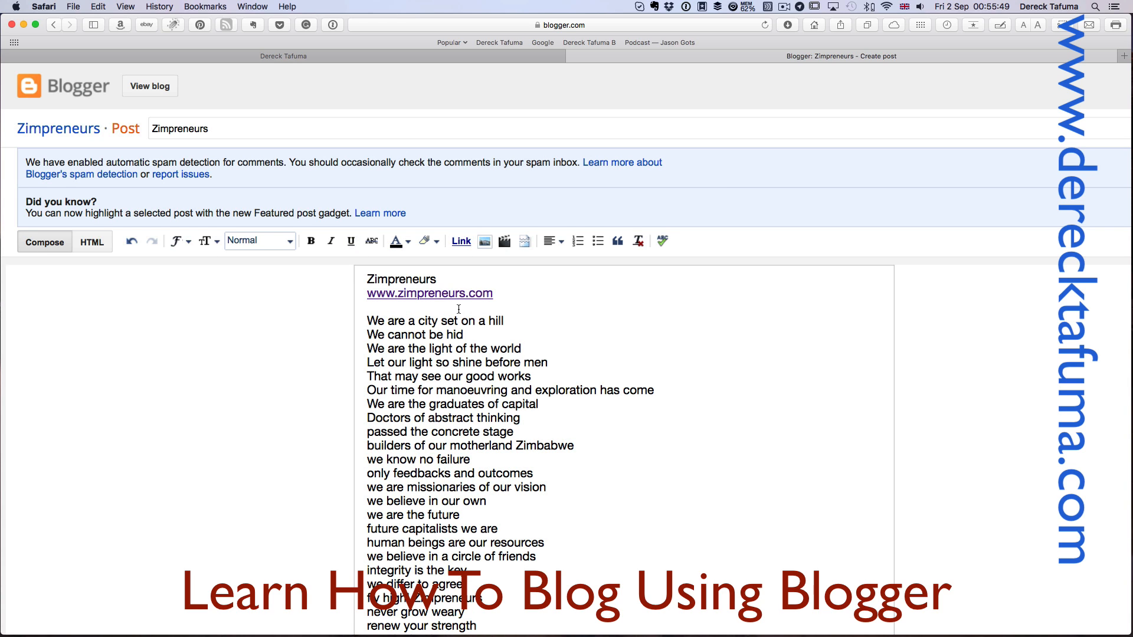
{"action": "key", "text": "Return"}
- Start adding an image to the post, dismiss the drag-and-drop tip and open the file chooser for uploading
{"action": "scroll", "coordinate": [463, 277], "scroll_direction": "right", "scroll_amount": 2}
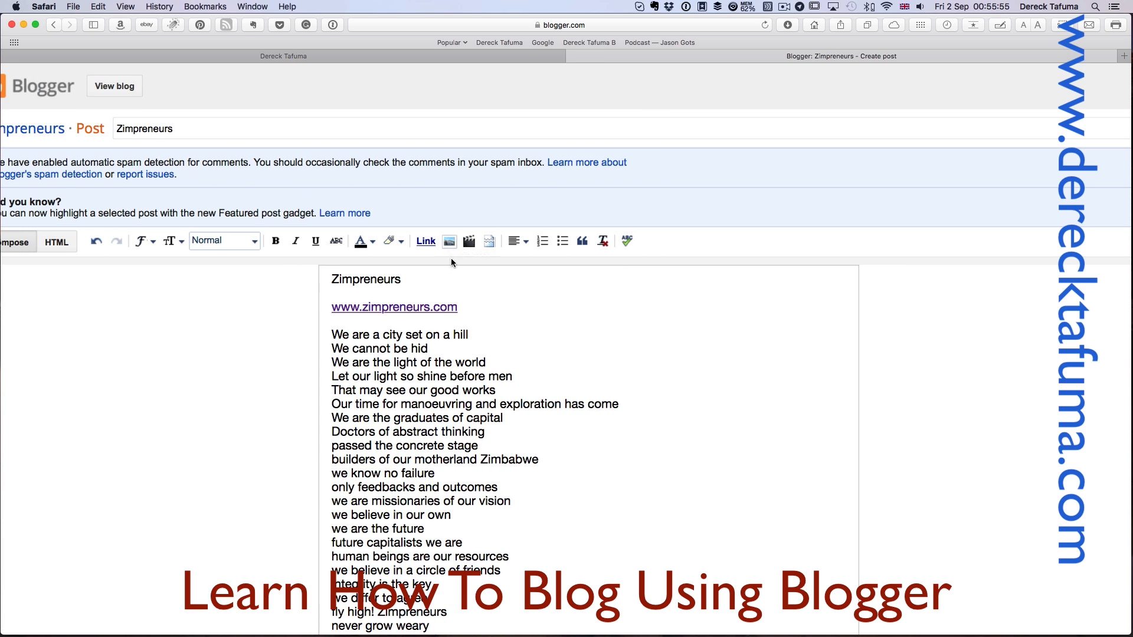
{"action": "left_click", "coordinate": [448, 242]}
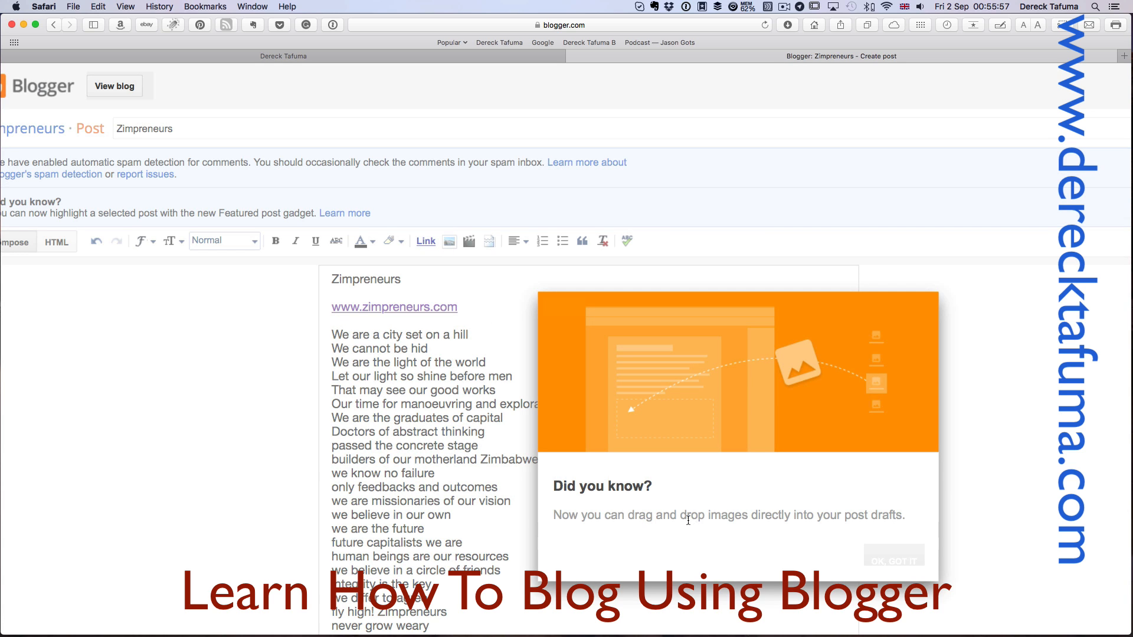
{"action": "scroll", "coordinate": [734, 453], "scroll_direction": "down", "scroll_amount": 2}
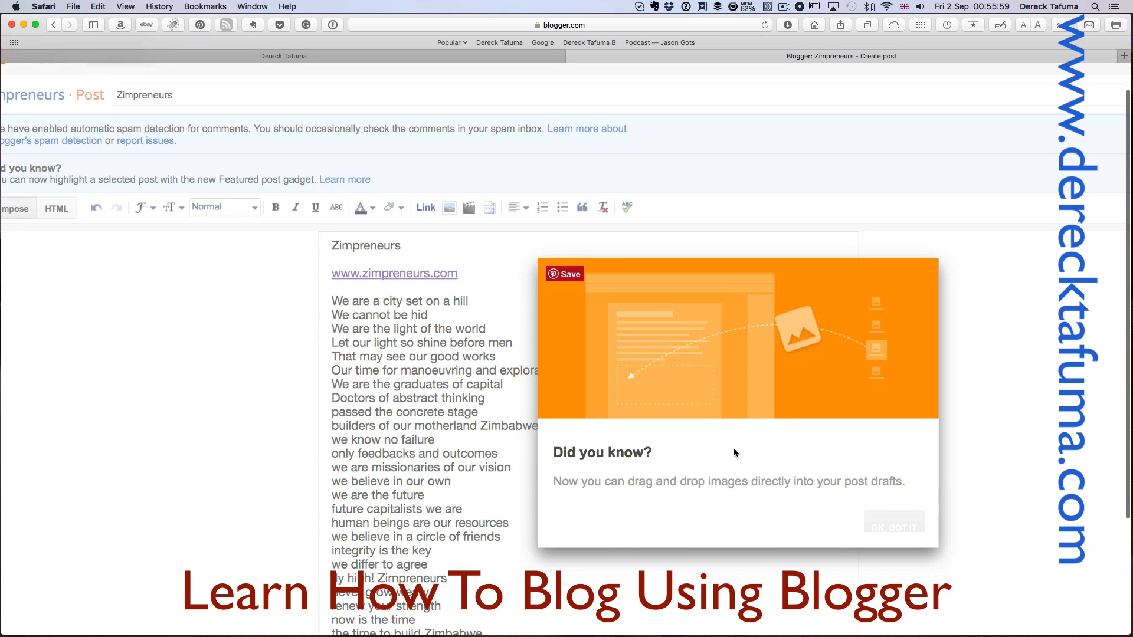
{"action": "scroll", "coordinate": [734, 449], "scroll_direction": "down", "scroll_amount": 2}
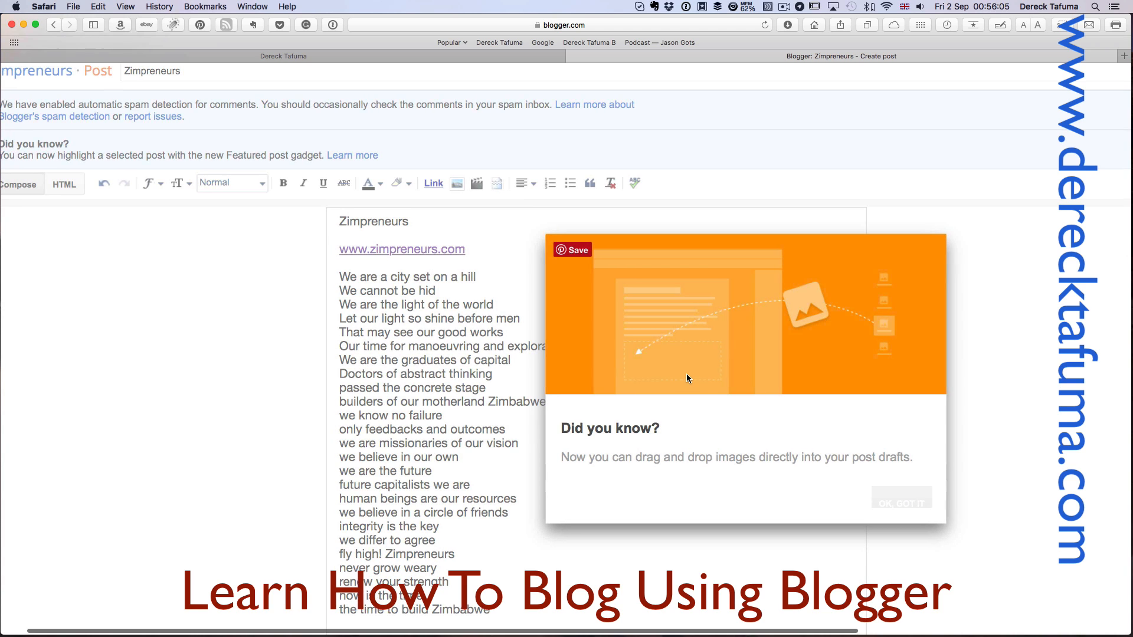
{"action": "scroll", "coordinate": [685, 374], "scroll_direction": "left", "scroll_amount": 2}
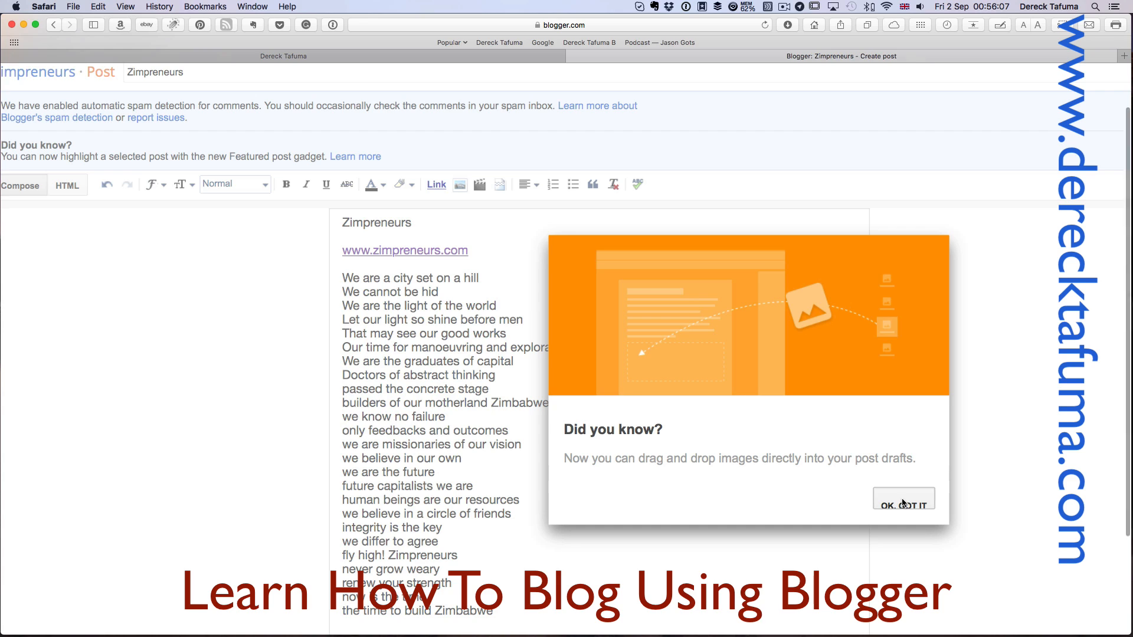
{"action": "left_click", "coordinate": [903, 503]}
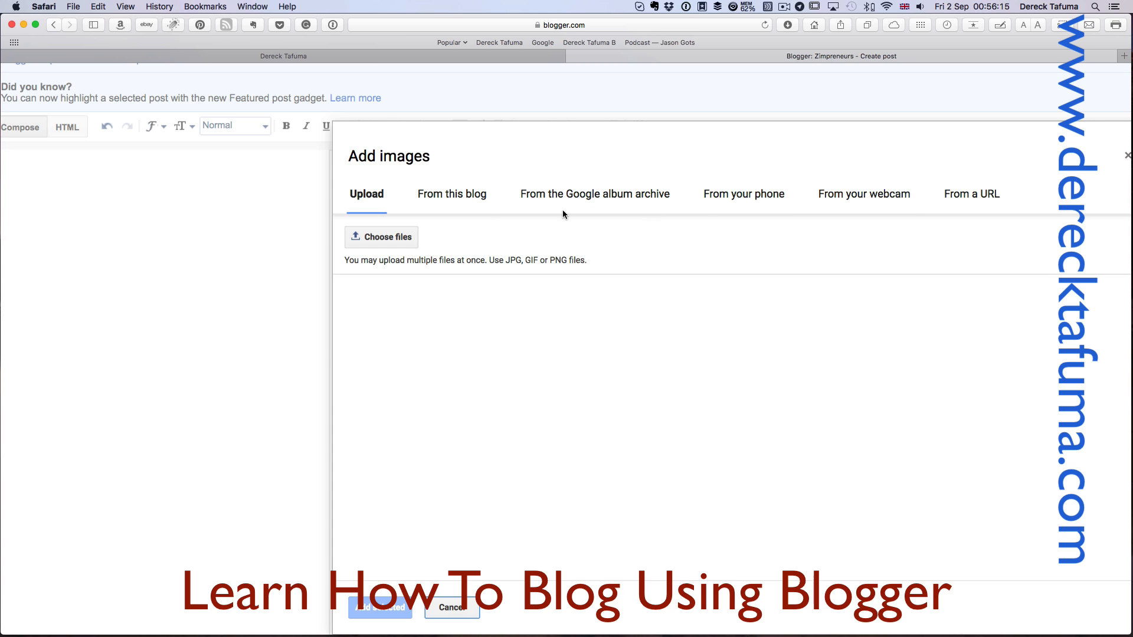
{"action": "left_click", "coordinate": [394, 238]}
{"action": "left_click", "coordinate": [366, 238]}
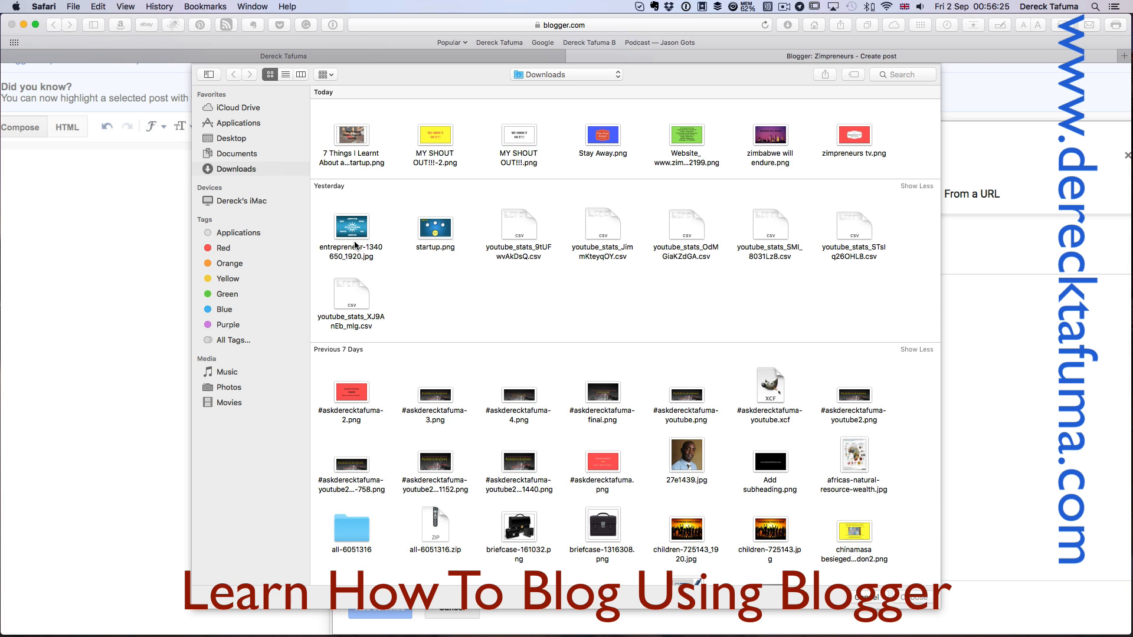
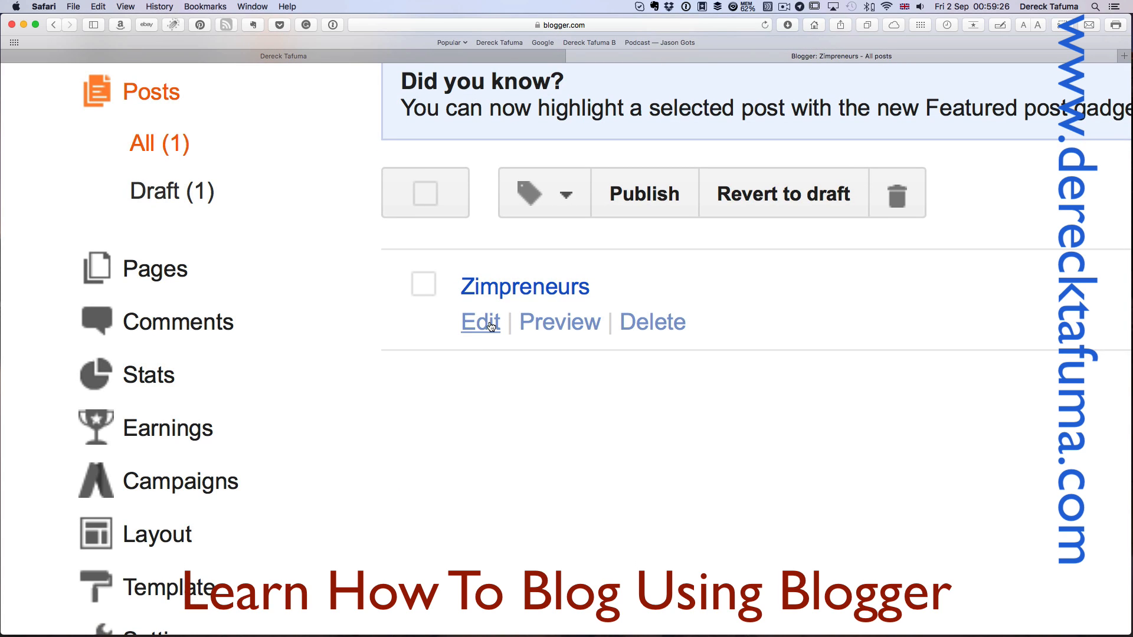
- Preview the Zimpreneurs draft post and look through its image, link, poem and embedded video
{"action": "left_click", "coordinate": [589, 324]}
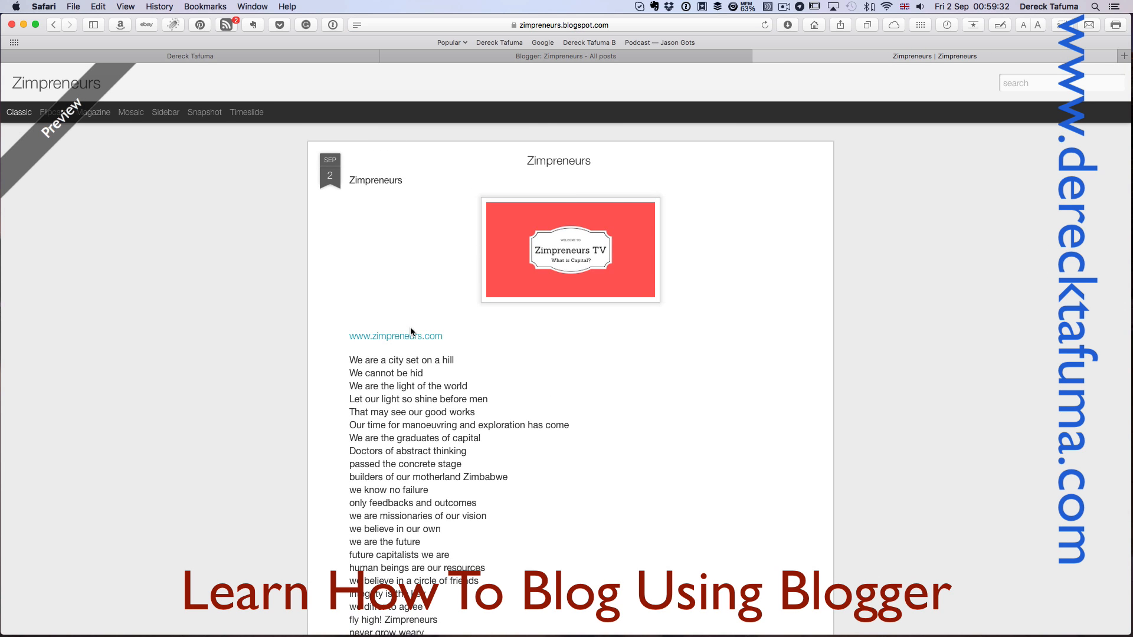
{"action": "scroll", "coordinate": [557, 382], "scroll_direction": "down", "scroll_amount": 10}
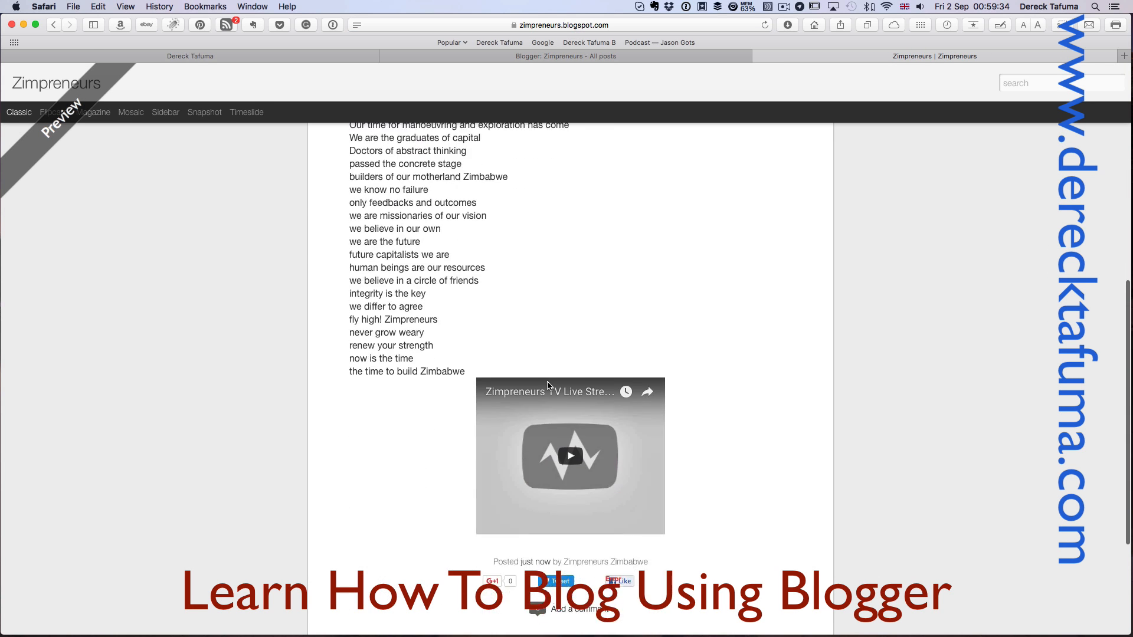
{"action": "scroll", "coordinate": [546, 386], "scroll_direction": "up", "scroll_amount": 10}
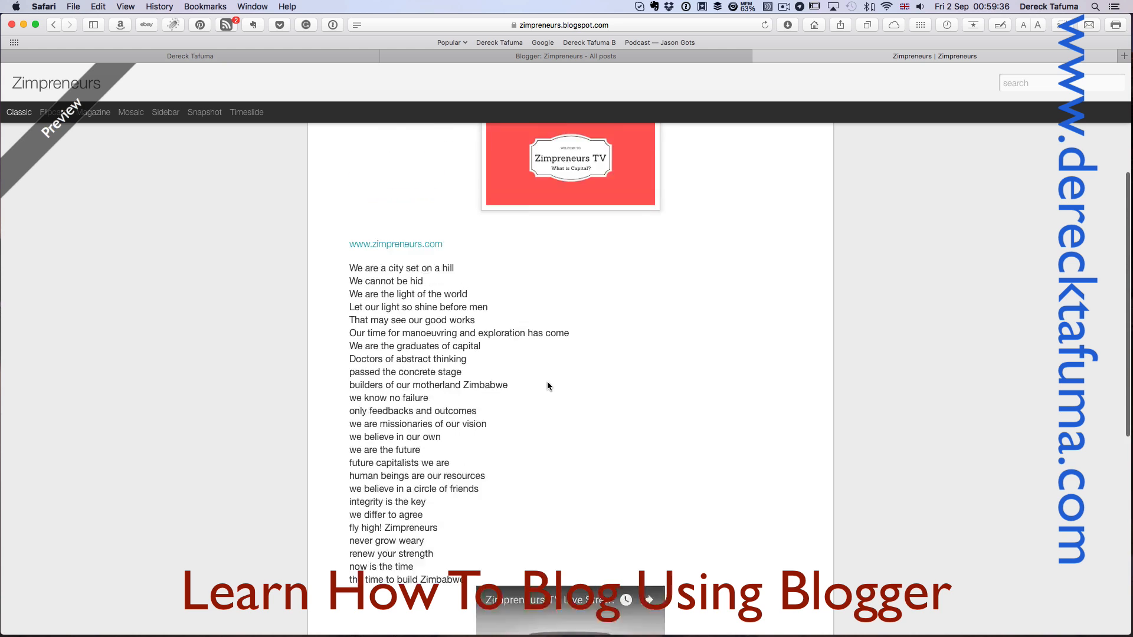
- Try the Classic view from the post preview, dismissing the cookie notice, and close the preview page
{"action": "left_click", "coordinate": [20, 113]}
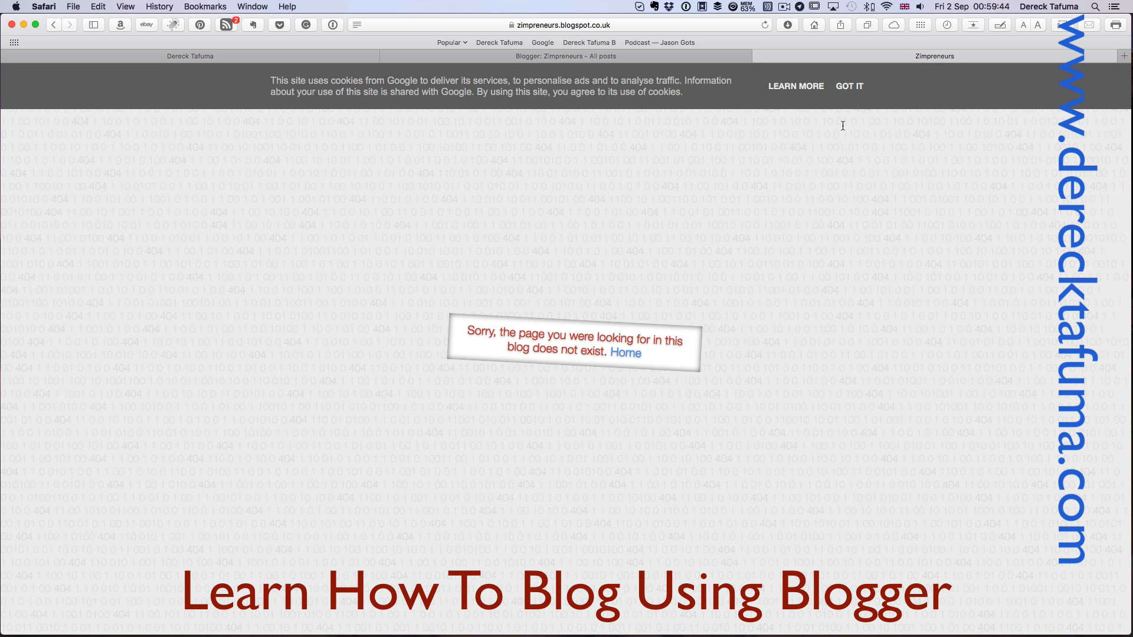
{"action": "left_click", "coordinate": [853, 87]}
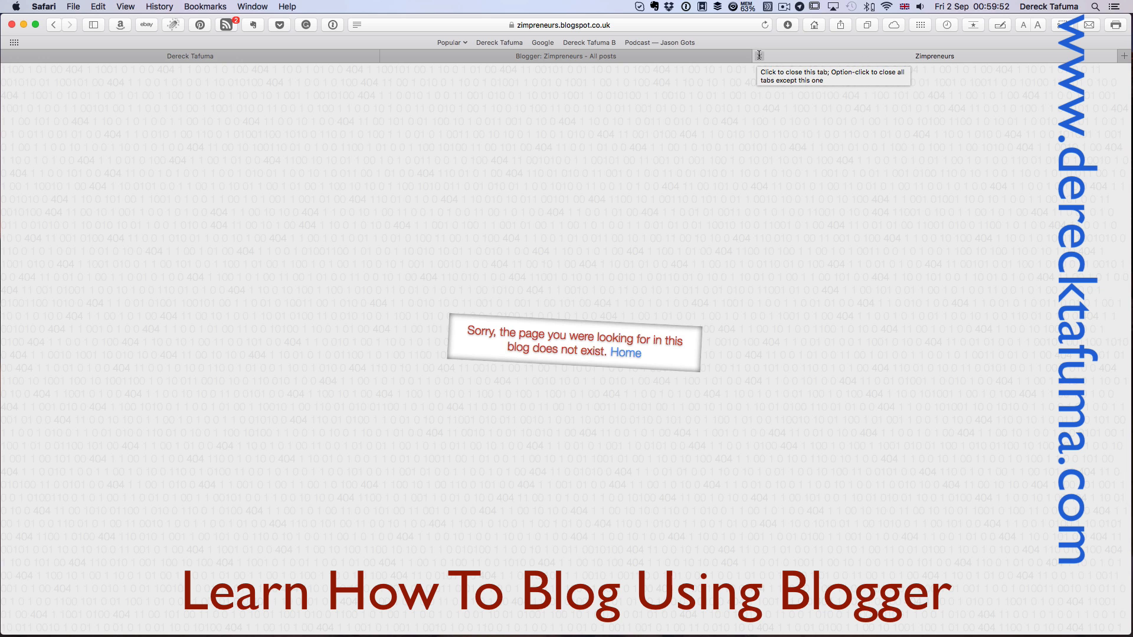
{"action": "left_click", "coordinate": [759, 55]}
- Open the blog's Stats overview and examine the pageviews graph
{"action": "scroll", "coordinate": [223, 392], "scroll_direction": "down", "scroll_amount": 2}
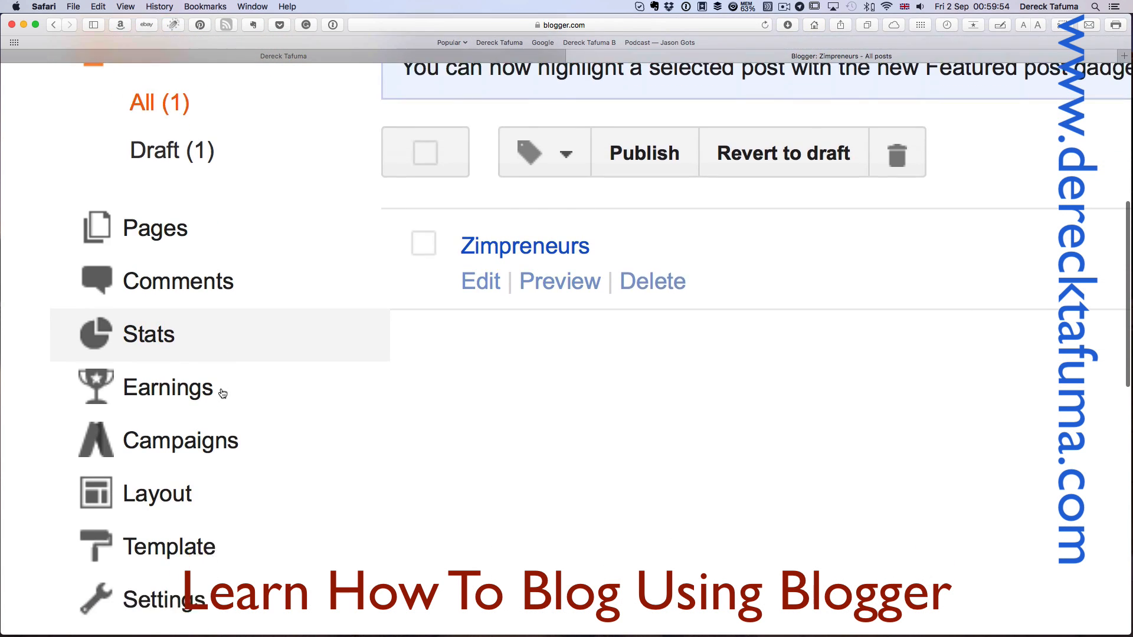
{"action": "scroll", "coordinate": [222, 393], "scroll_direction": "down", "scroll_amount": 2}
{"action": "left_click", "coordinate": [167, 219]}
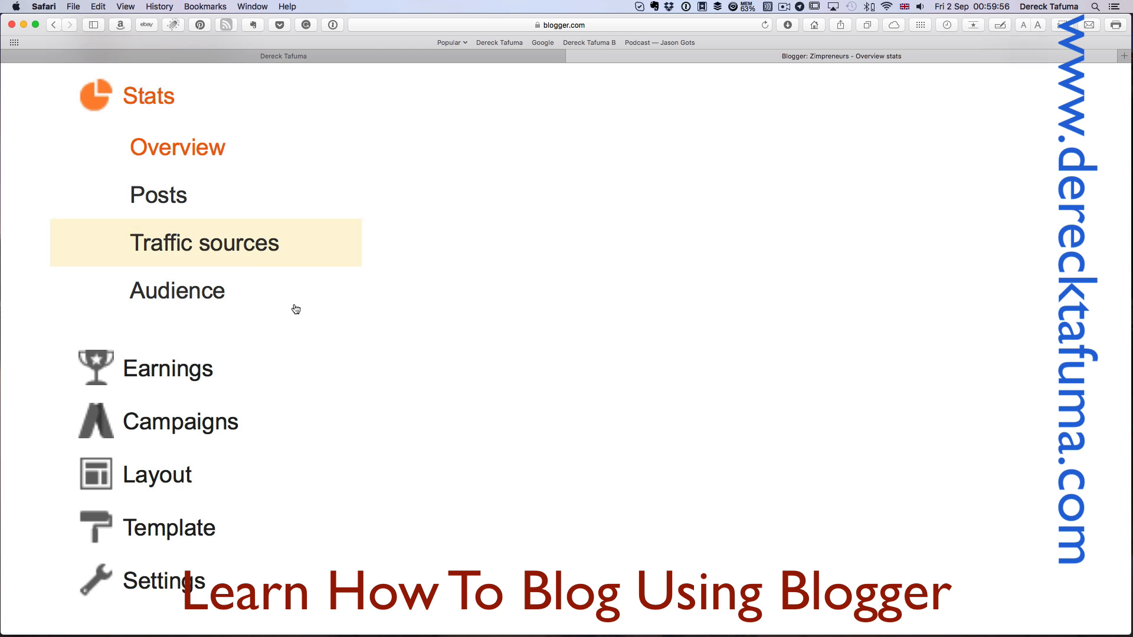
{"action": "scroll", "coordinate": [454, 341], "scroll_direction": "up", "scroll_amount": 6}
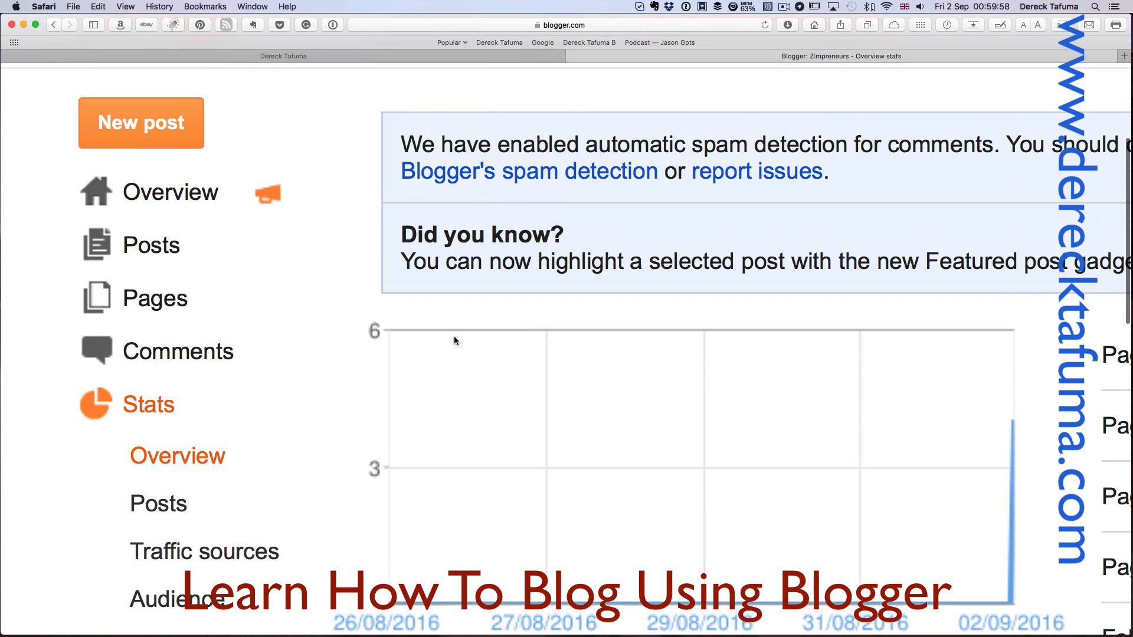
- Look through the rest of the Stats overview, including pageview figures, traffic sources and audience map
{"action": "scroll", "coordinate": [418, 383], "scroll_direction": "down", "scroll_amount": 2}
{"action": "scroll", "coordinate": [418, 386], "scroll_direction": "down", "scroll_amount": 3}
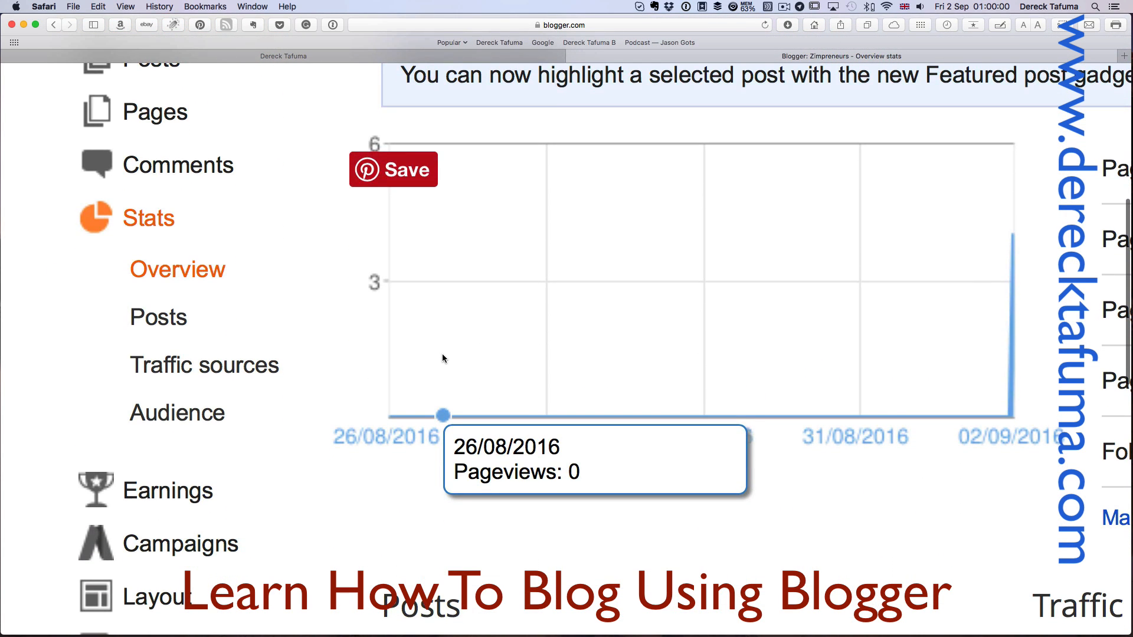
{"action": "scroll", "coordinate": [463, 524], "scroll_direction": "down", "scroll_amount": 5}
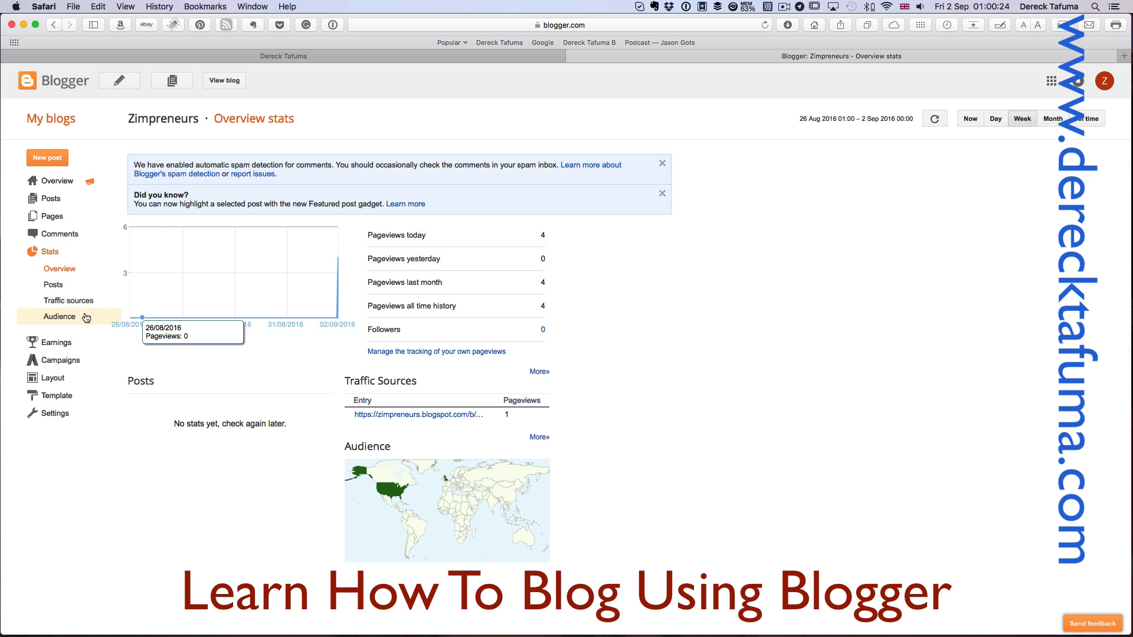
- View the blog's Earnings section with its AdSense information and the Campaigns section
{"action": "left_click", "coordinate": [73, 343]}
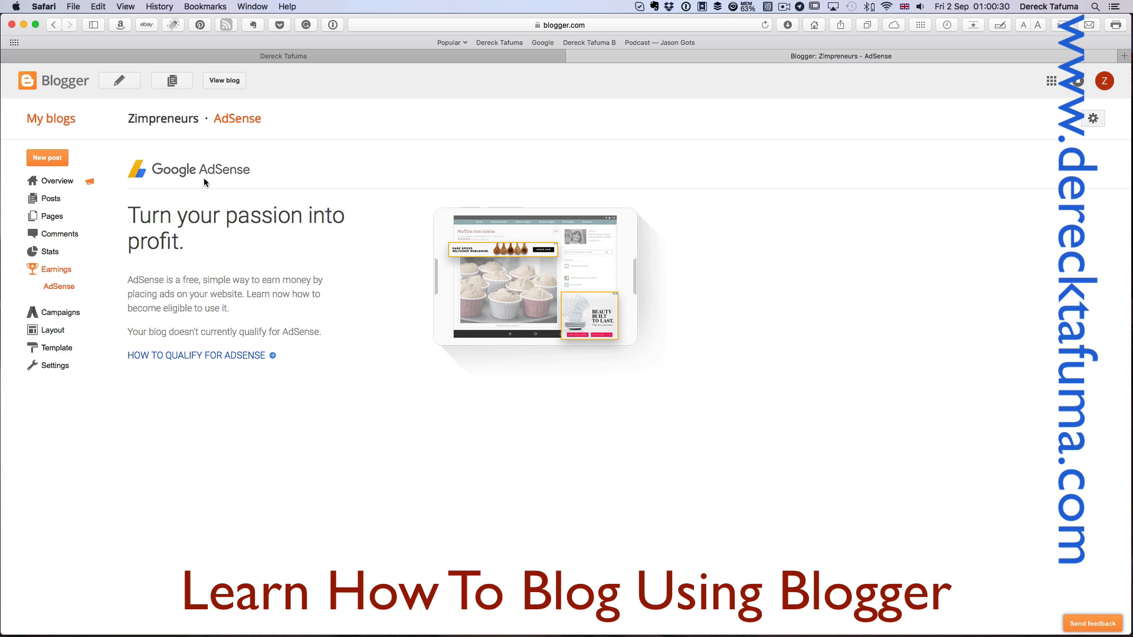
{"action": "scroll", "coordinate": [203, 180], "scroll_direction": "right", "scroll_amount": 1}
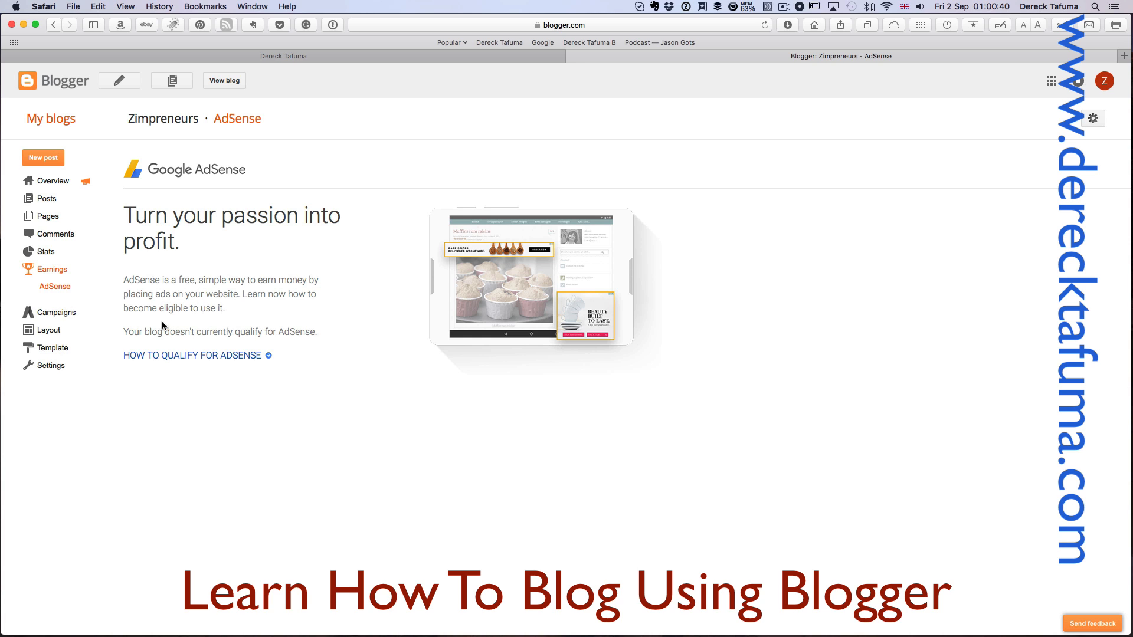
{"action": "left_click", "coordinate": [75, 318]}
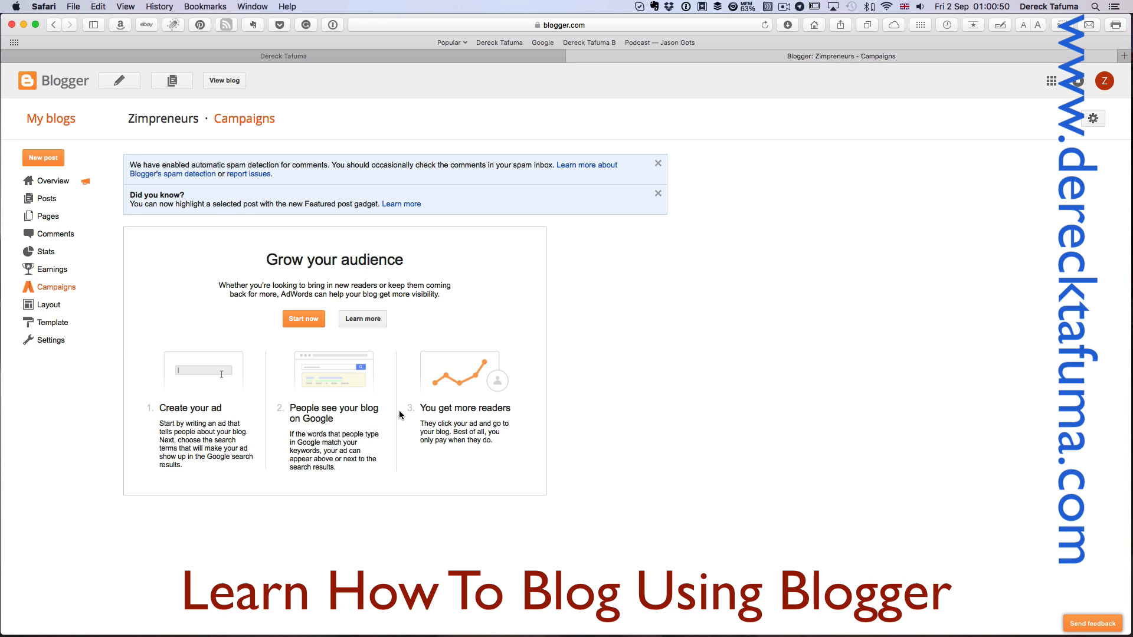
- View the blog's gadget Layout and browse the available template designs from Simple to Travel
{"action": "left_click", "coordinate": [57, 305]}
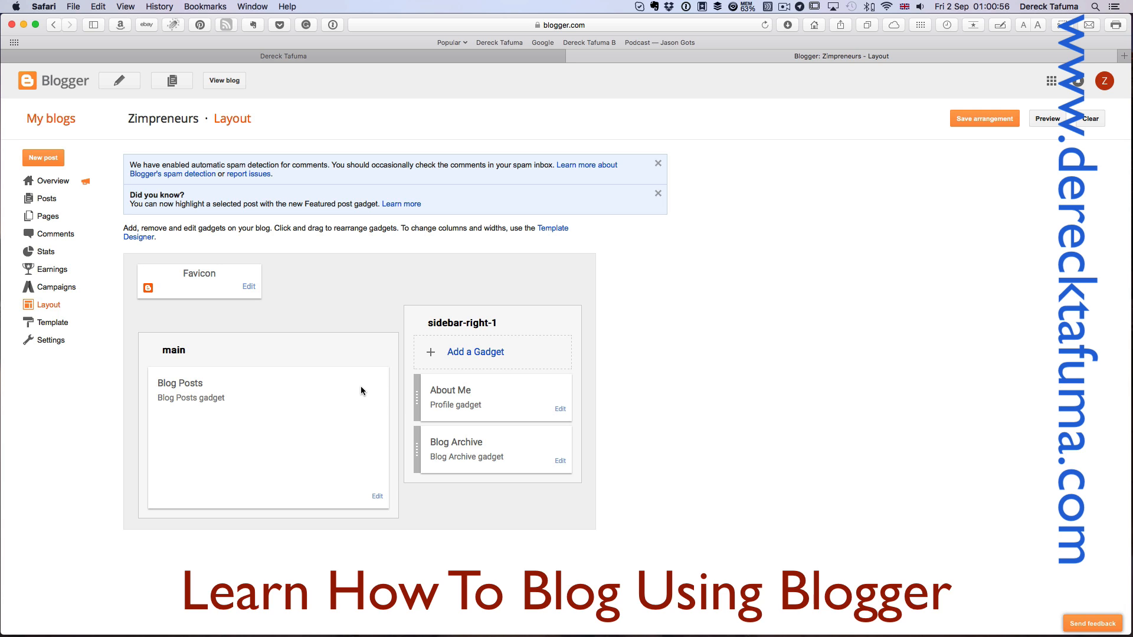
{"action": "left_click", "coordinate": [72, 323]}
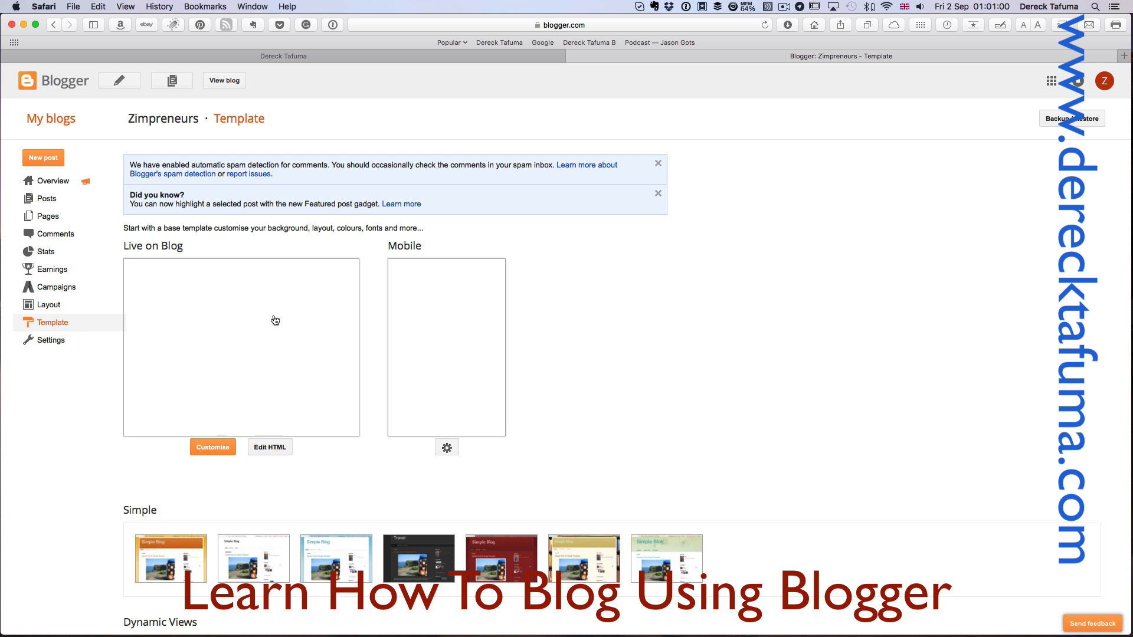
{"action": "scroll", "coordinate": [314, 334], "scroll_direction": "down", "scroll_amount": 2}
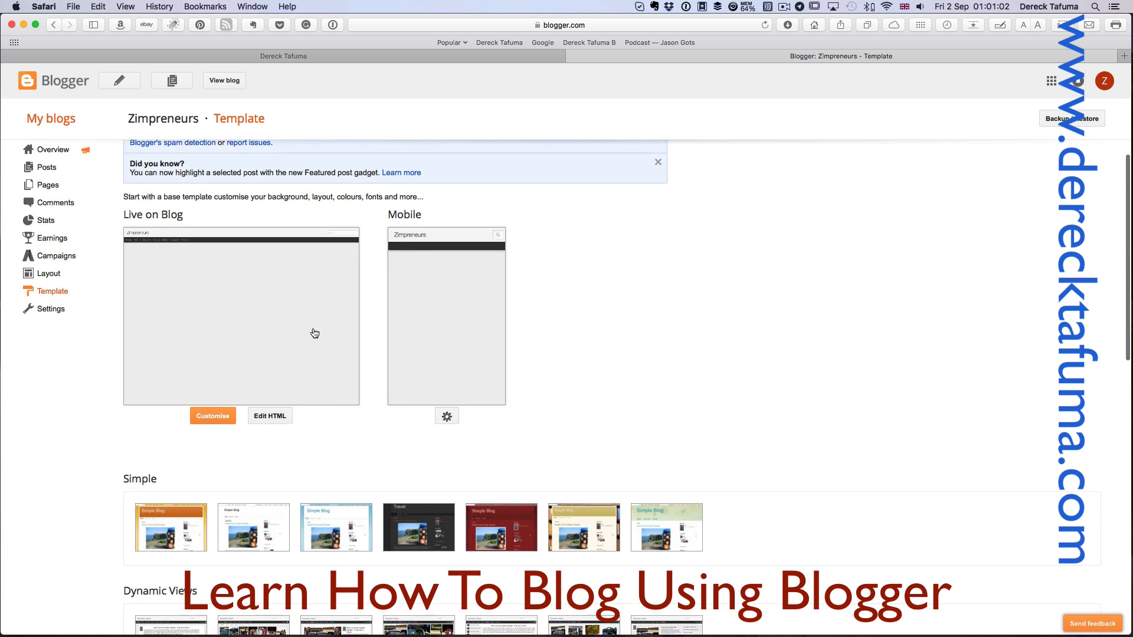
{"action": "scroll", "coordinate": [315, 334], "scroll_direction": "up", "scroll_amount": 1}
{"action": "scroll", "coordinate": [314, 334], "scroll_direction": "down", "scroll_amount": 1}
{"action": "scroll", "coordinate": [315, 334], "scroll_direction": "down", "scroll_amount": 1}
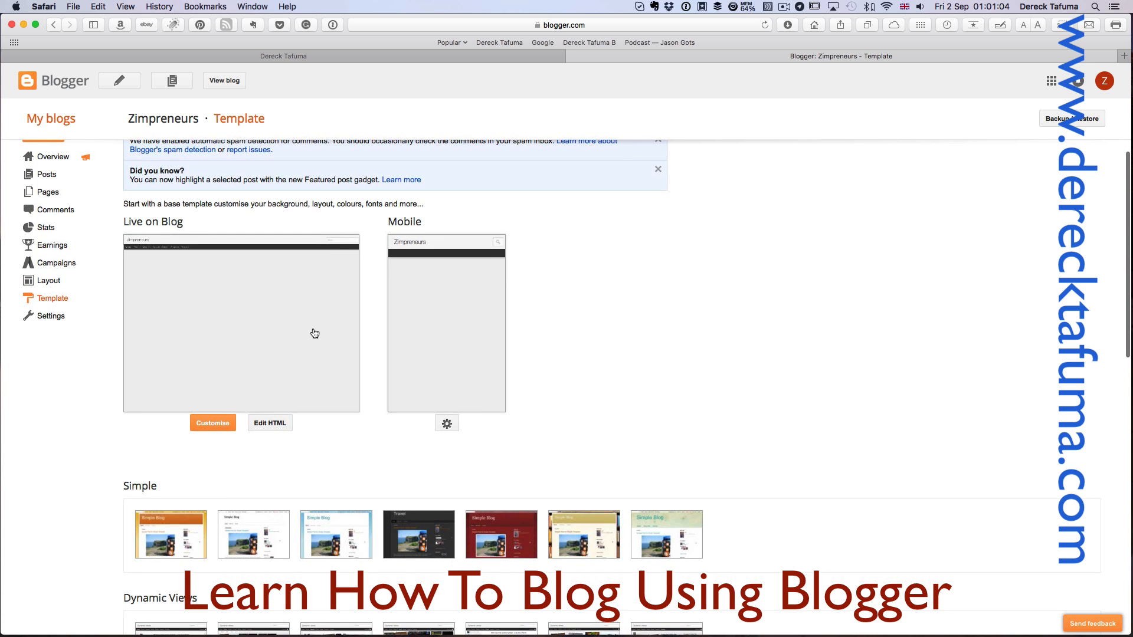
{"action": "scroll", "coordinate": [310, 332], "scroll_direction": "left", "scroll_amount": 1}
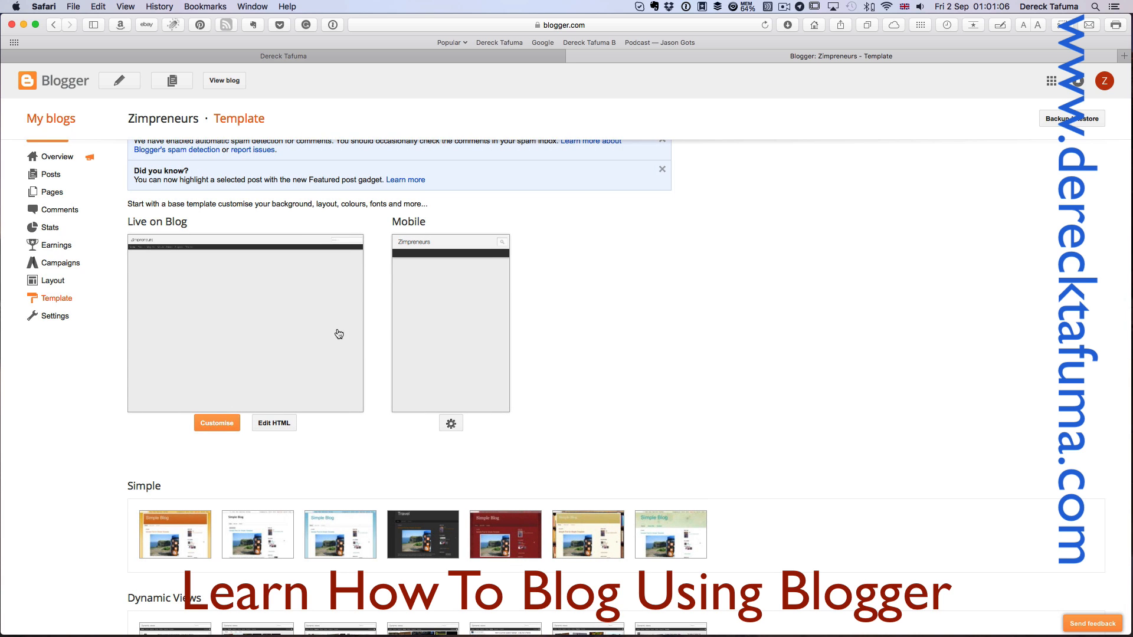
{"action": "scroll", "coordinate": [282, 325], "scroll_direction": "down", "scroll_amount": 10}
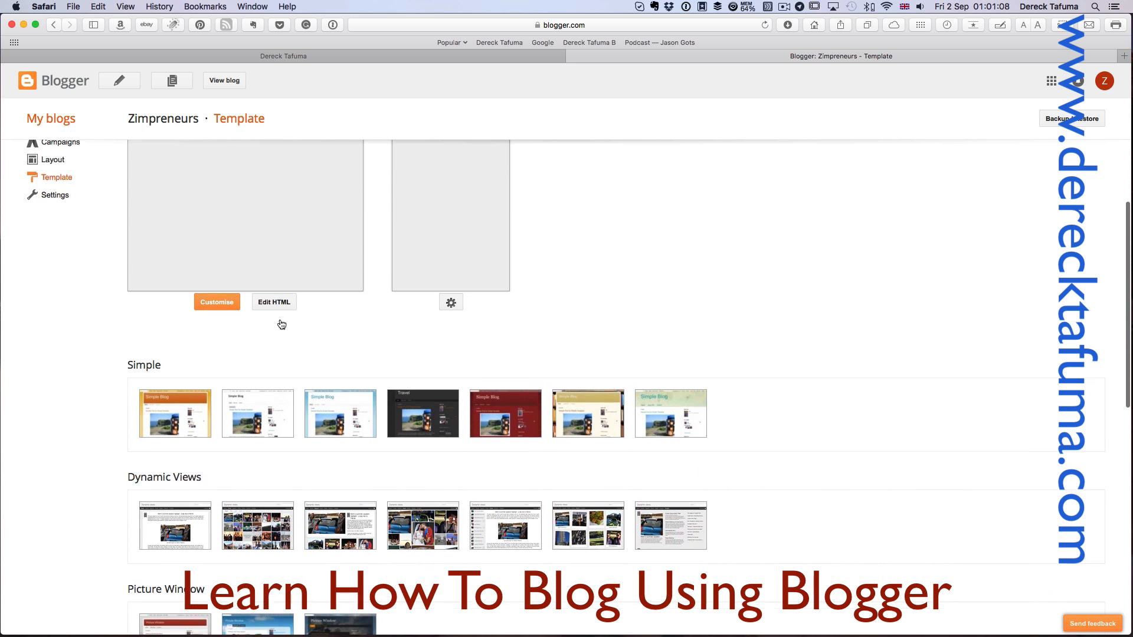
{"action": "scroll", "coordinate": [282, 323], "scroll_direction": "down", "scroll_amount": 10}
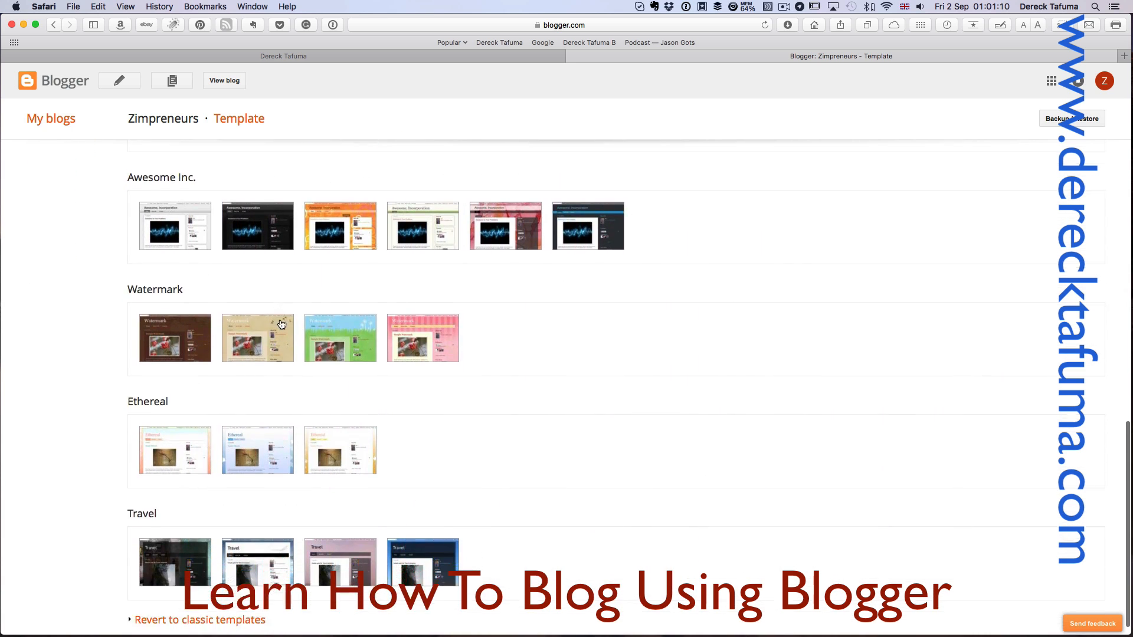
{"action": "scroll", "coordinate": [281, 324], "scroll_direction": "up", "scroll_amount": 15}
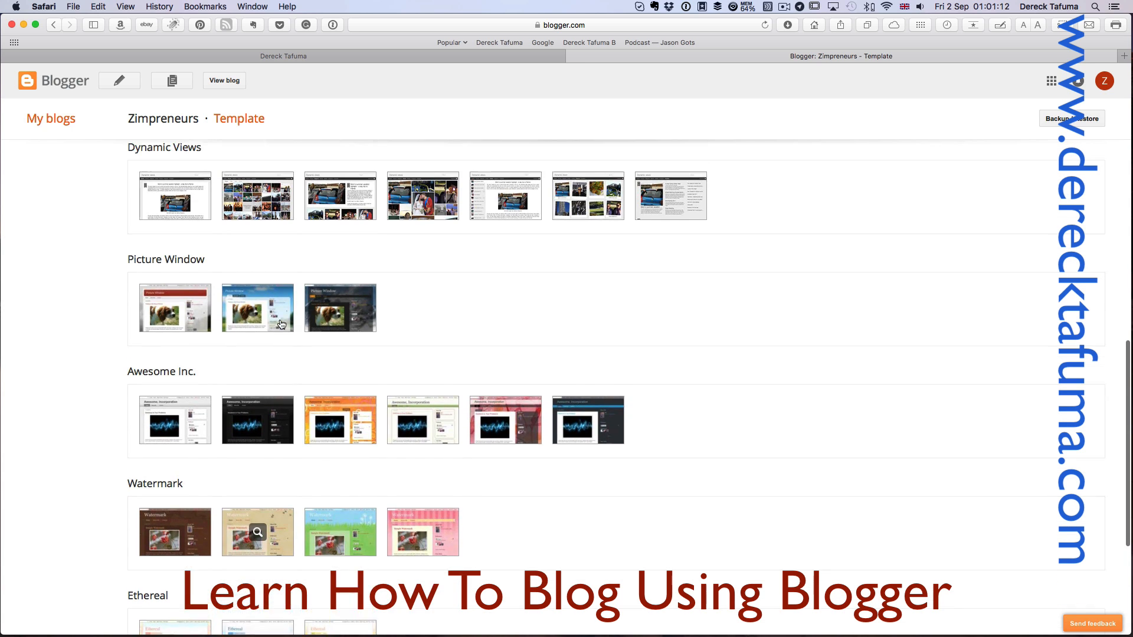
{"action": "scroll", "coordinate": [281, 324], "scroll_direction": "up", "scroll_amount": 3}
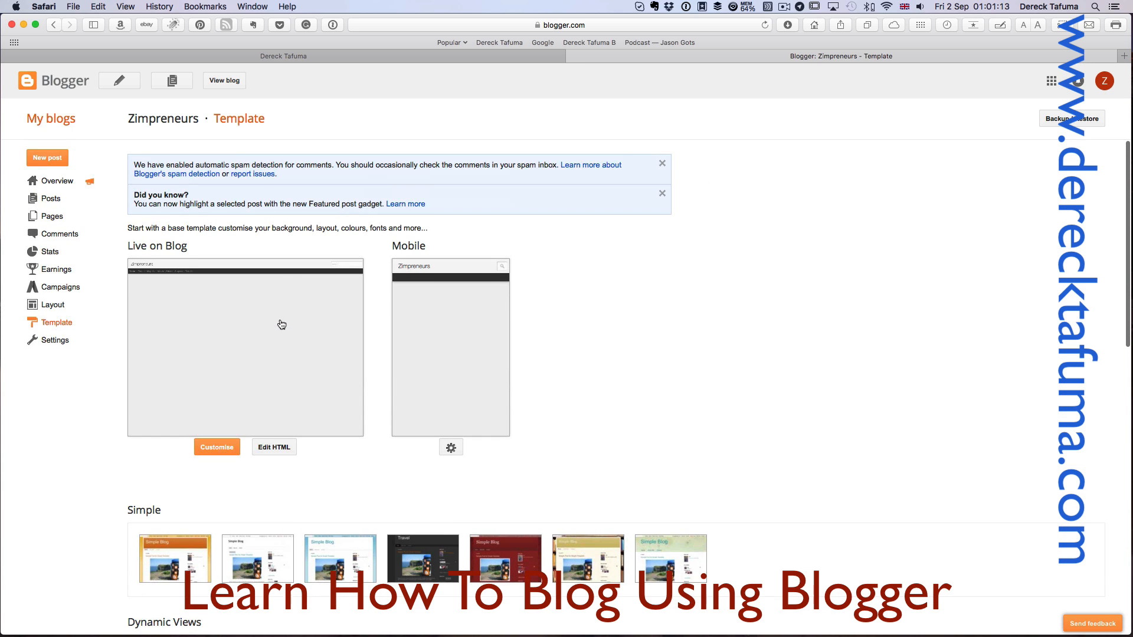
- Open the blog's Basic settings and examine the title, description, privacy and publishing options
{"action": "left_click", "coordinate": [61, 341]}
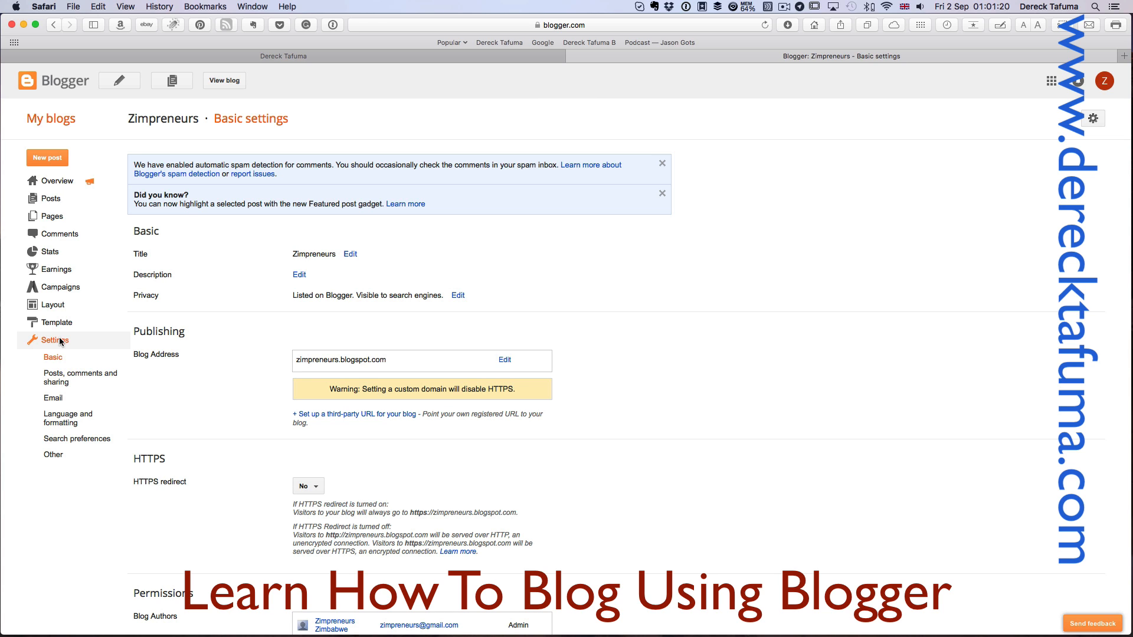
{"action": "scroll", "coordinate": [243, 255], "scroll_direction": "down", "scroll_amount": 1}
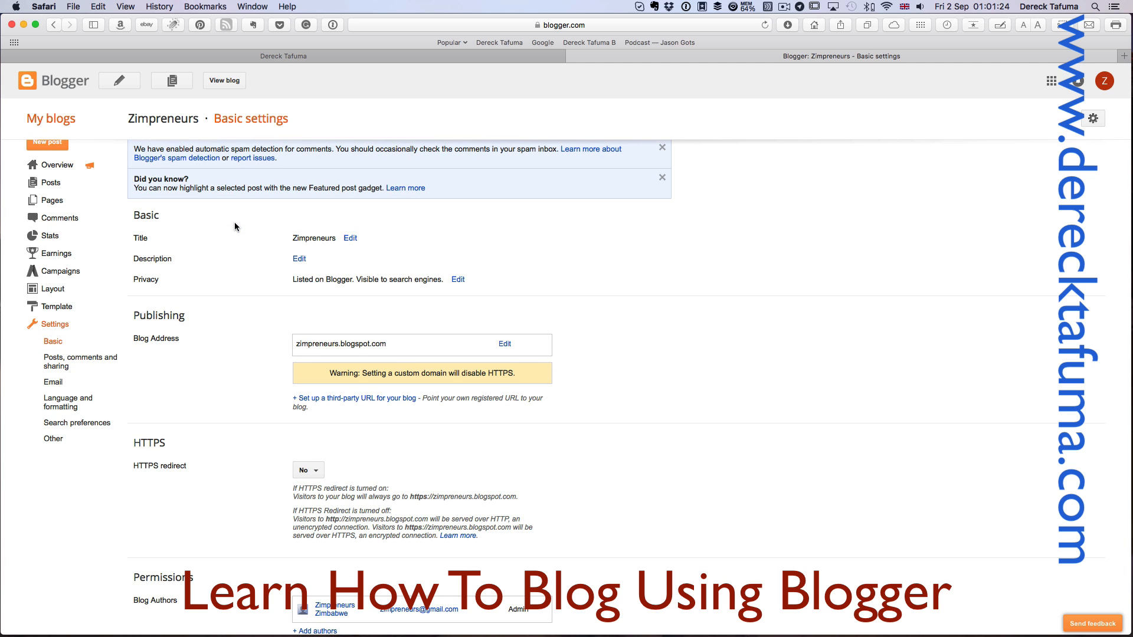
{"action": "key", "text": "super+plus"}
{"action": "scroll", "coordinate": [233, 246], "scroll_direction": "up", "scroll_amount": 5}
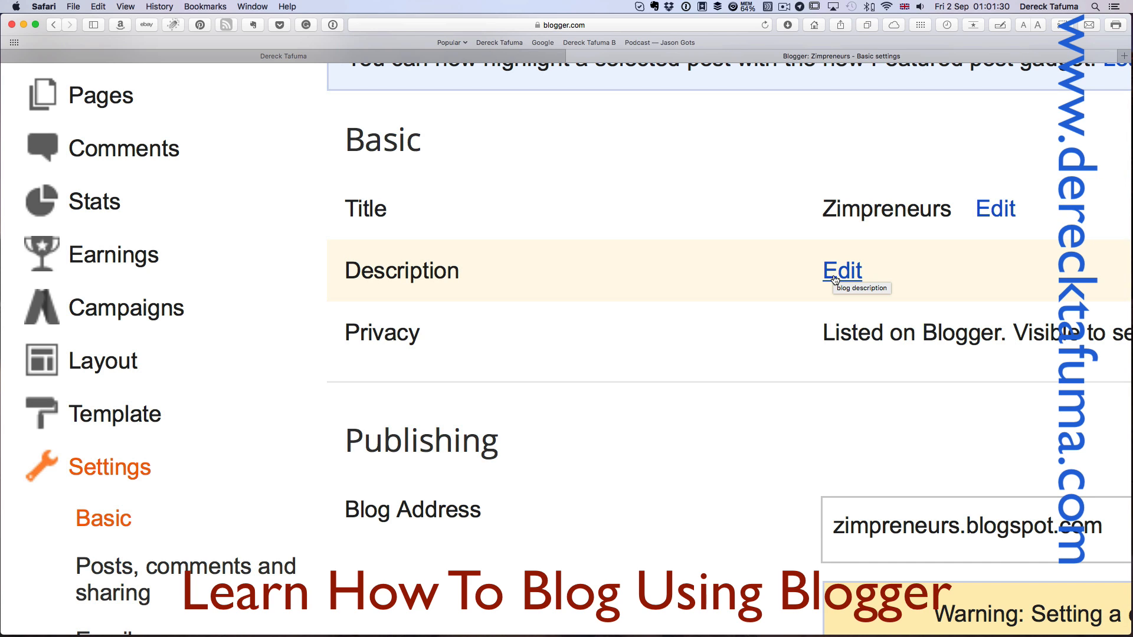
{"action": "scroll", "coordinate": [738, 325], "scroll_direction": "down", "scroll_amount": 3}
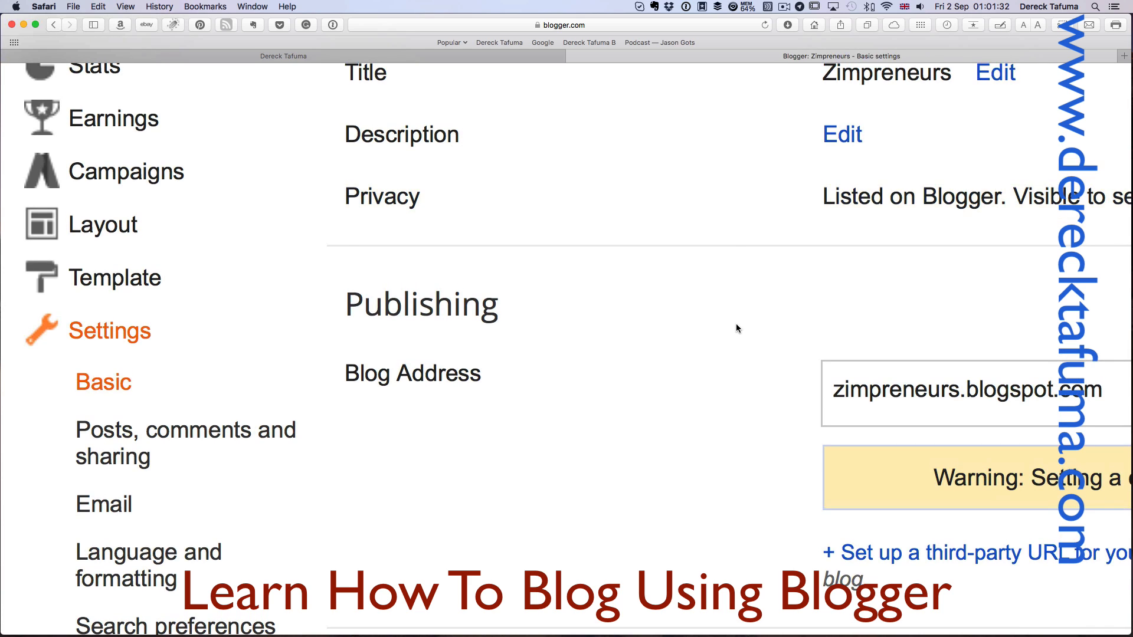
- Open the Posts, comments and sharing settings and look through the post and comment options
{"action": "left_click", "coordinate": [135, 459]}
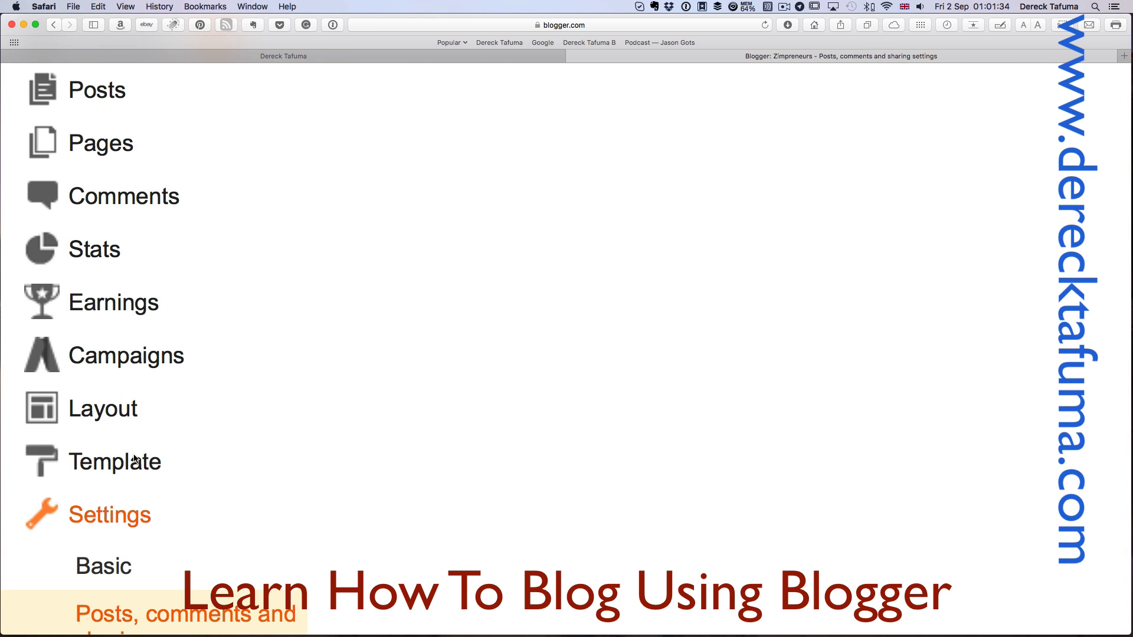
{"action": "scroll", "coordinate": [135, 459], "scroll_direction": "down", "scroll_amount": 10}
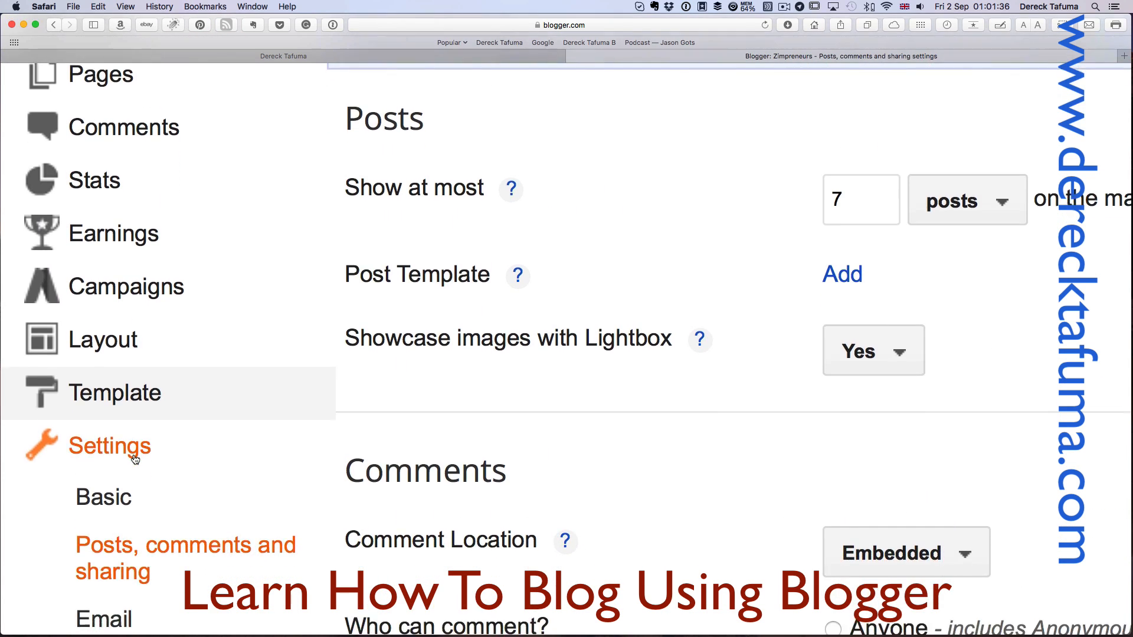
{"action": "scroll", "coordinate": [134, 455], "scroll_direction": "up", "scroll_amount": 10}
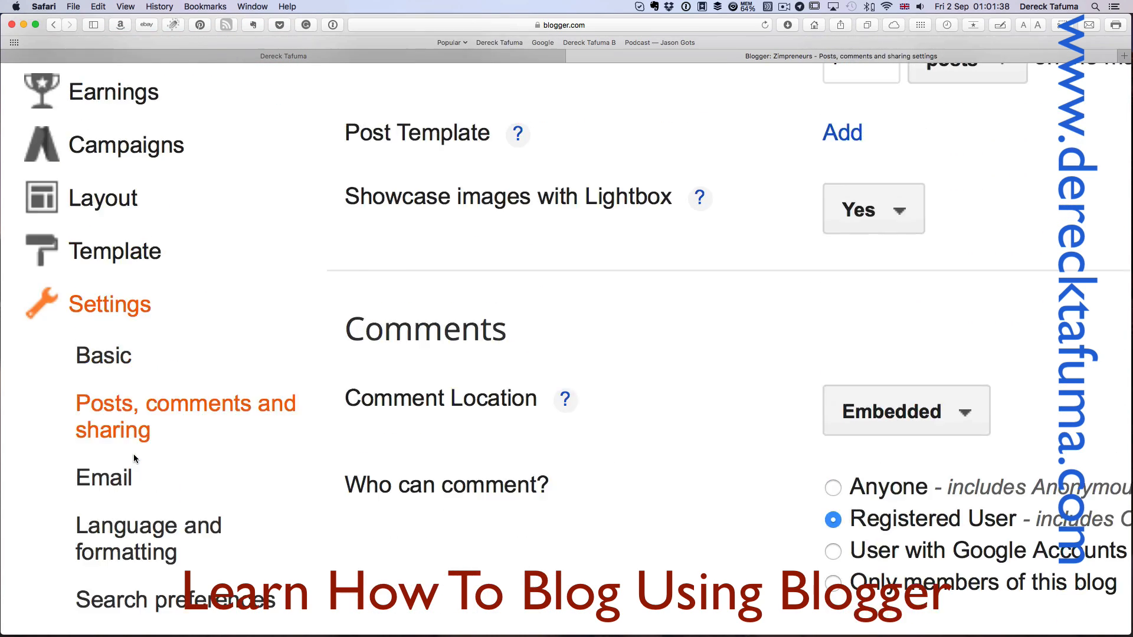
{"action": "scroll", "coordinate": [135, 459], "scroll_direction": "down", "scroll_amount": 1}
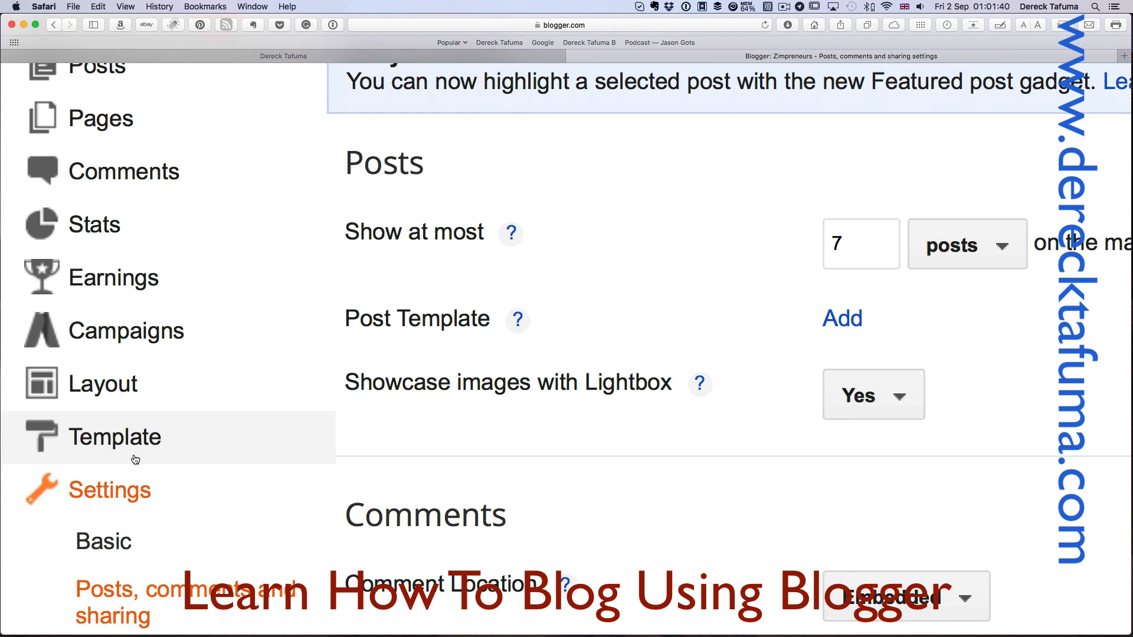
{"action": "scroll", "coordinate": [135, 459], "scroll_direction": "up", "scroll_amount": 7}
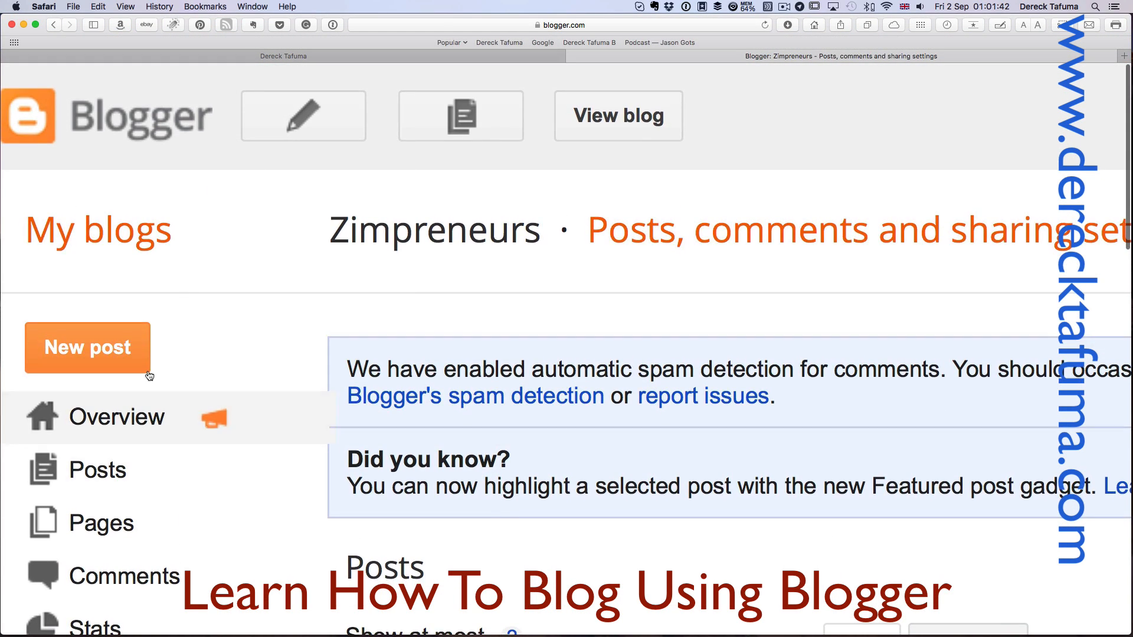
{"action": "scroll", "coordinate": [235, 202], "scroll_direction": "down", "scroll_amount": 5}
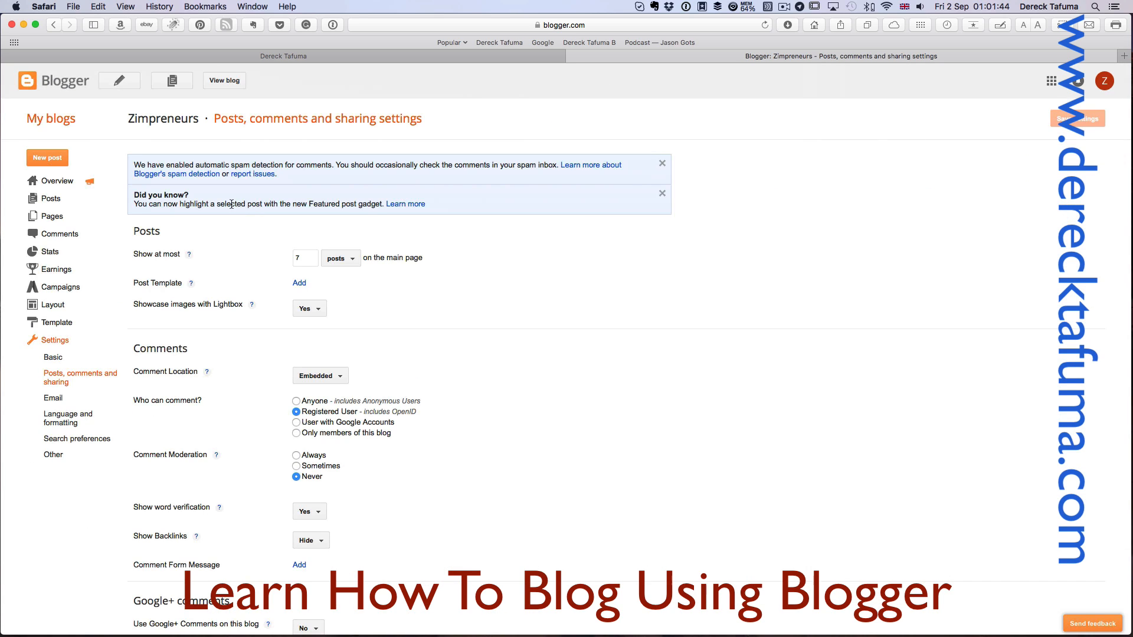
{"action": "scroll", "coordinate": [235, 202], "scroll_direction": "up", "scroll_amount": 3}
{"action": "scroll", "coordinate": [344, 119], "scroll_direction": "down", "scroll_amount": 3}
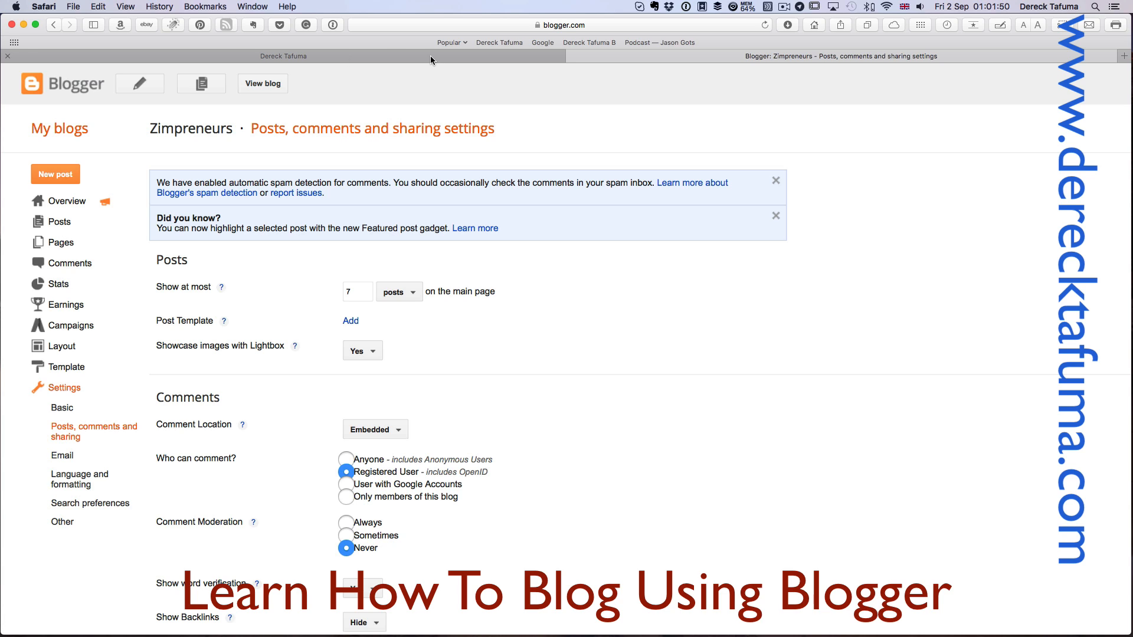
- Try to open Blogger under the personal Google account by switching accounts on the Google home page
{"action": "left_click", "coordinate": [541, 43]}
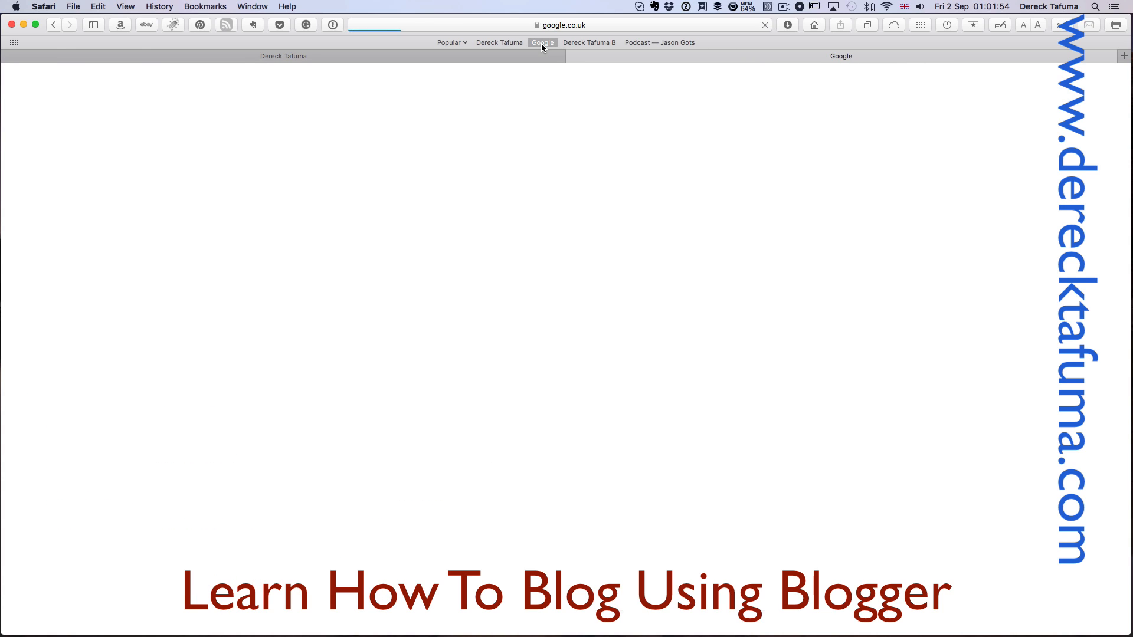
{"action": "left_click", "coordinate": [1105, 83]}
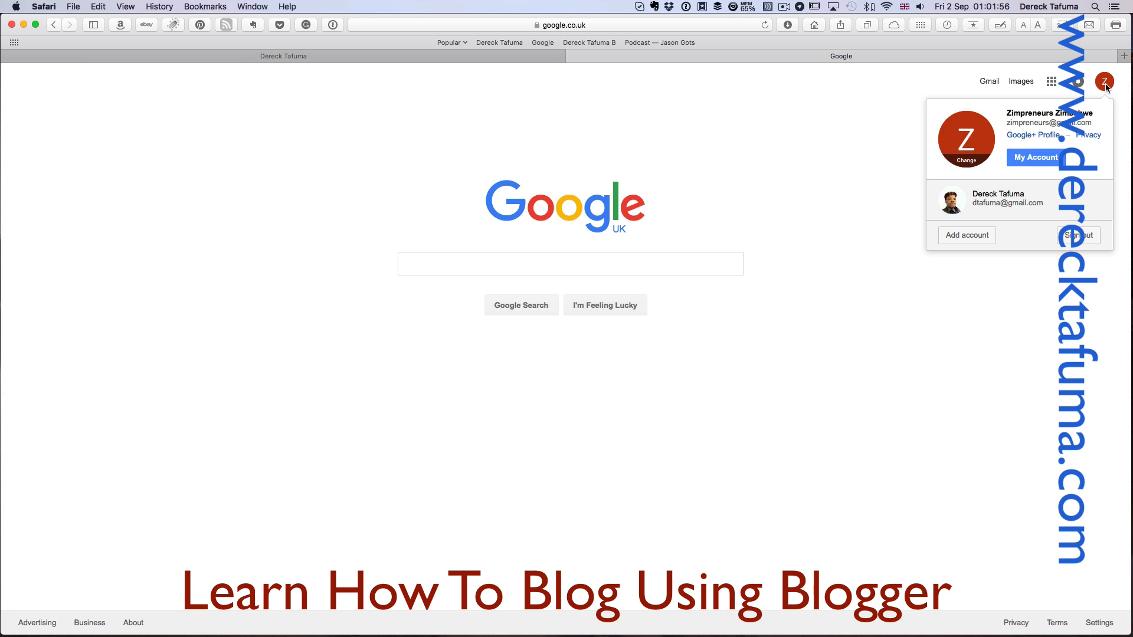
{"action": "left_click", "coordinate": [1011, 196]}
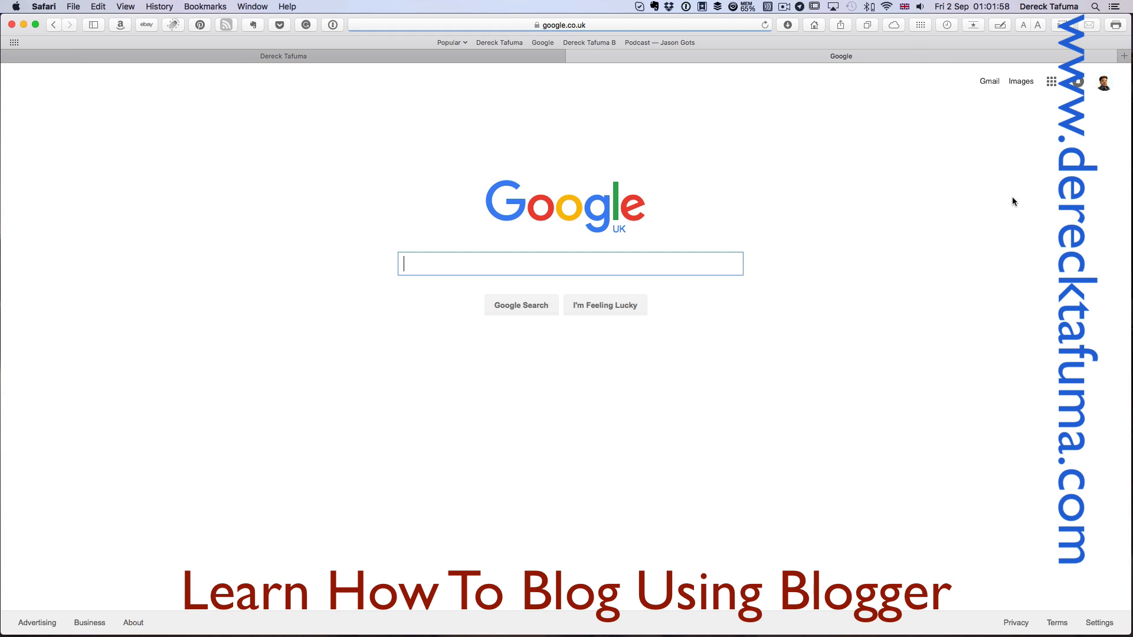
{"action": "left_click", "coordinate": [1050, 83]}
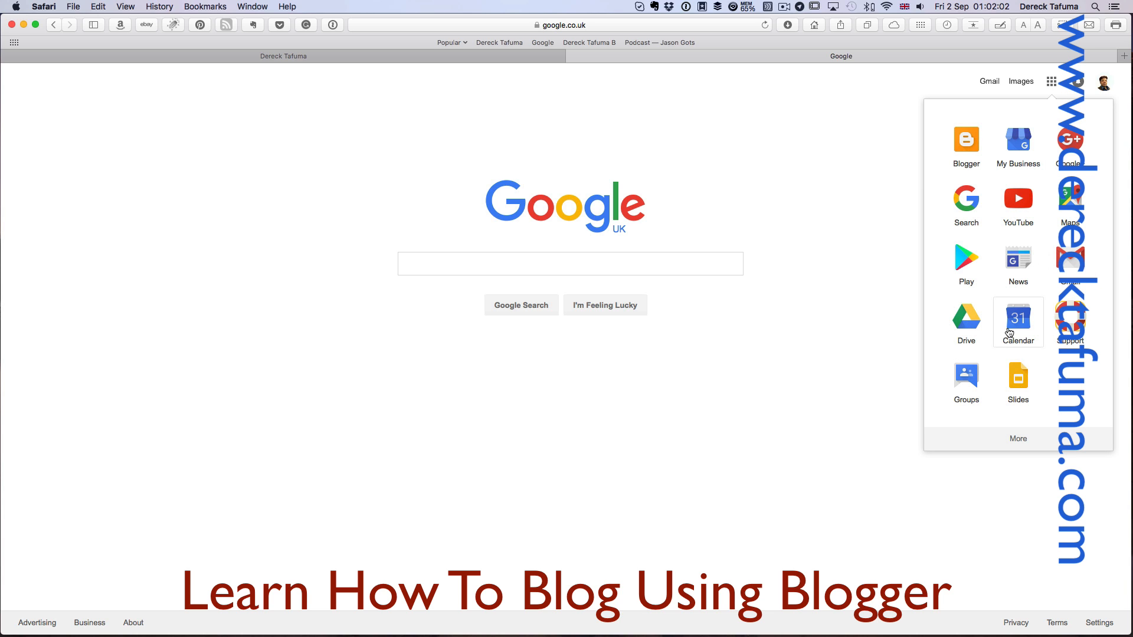
{"action": "left_click", "coordinate": [976, 134]}
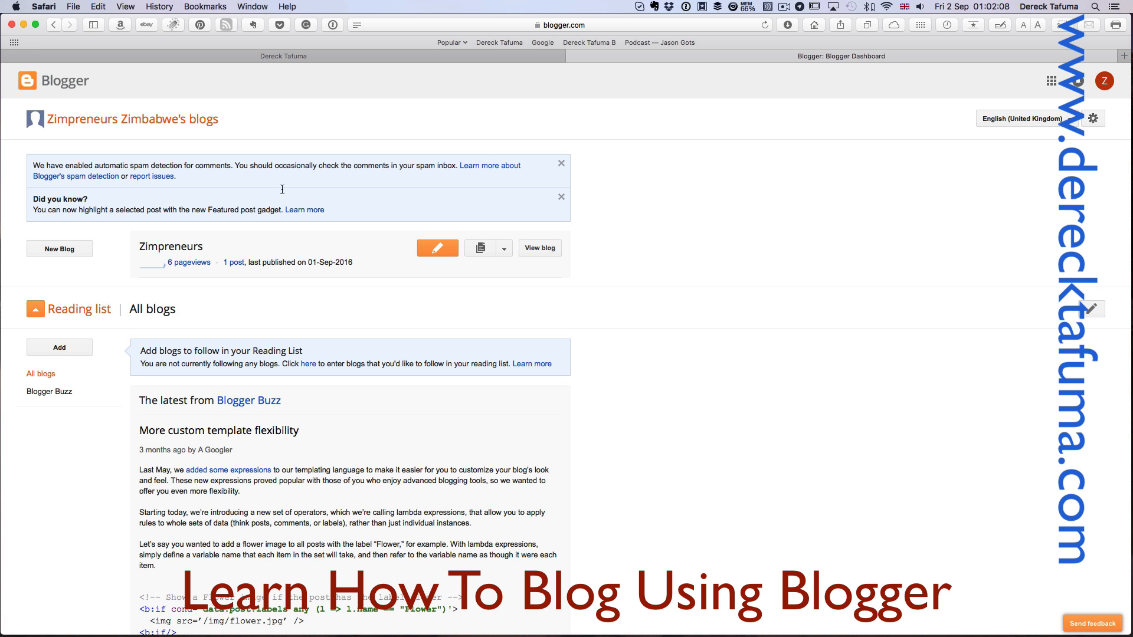
- Reload the Blogger dashboard and sign out of the Zimpreneurs Google account
{"action": "left_click", "coordinate": [763, 25]}
{"action": "left_click", "coordinate": [1104, 81]}
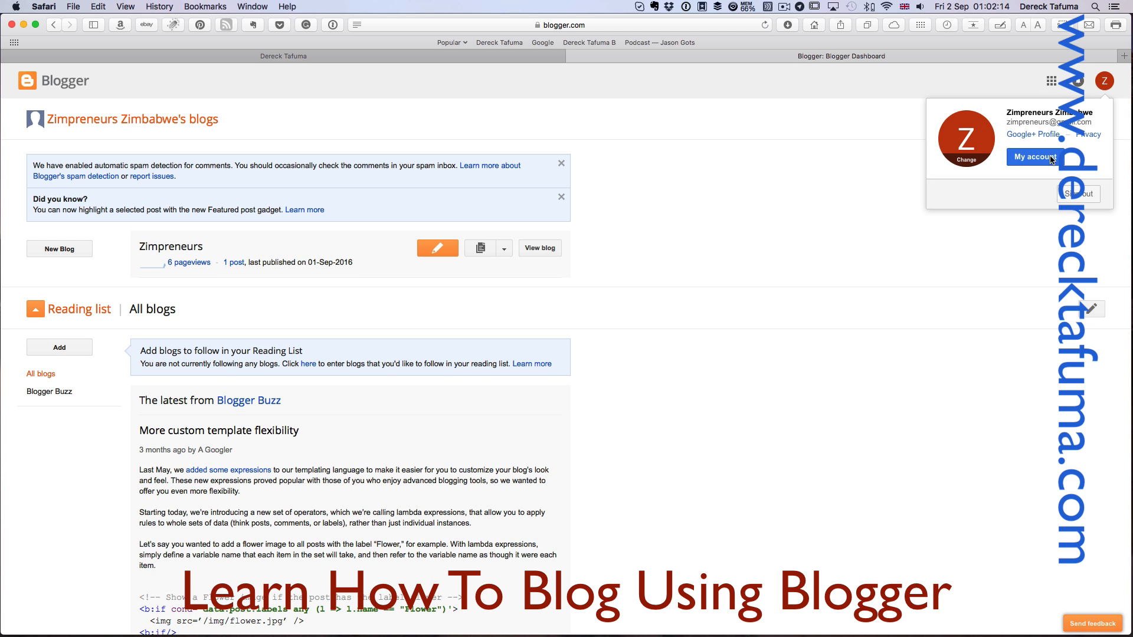
{"action": "left_click", "coordinate": [1078, 194]}
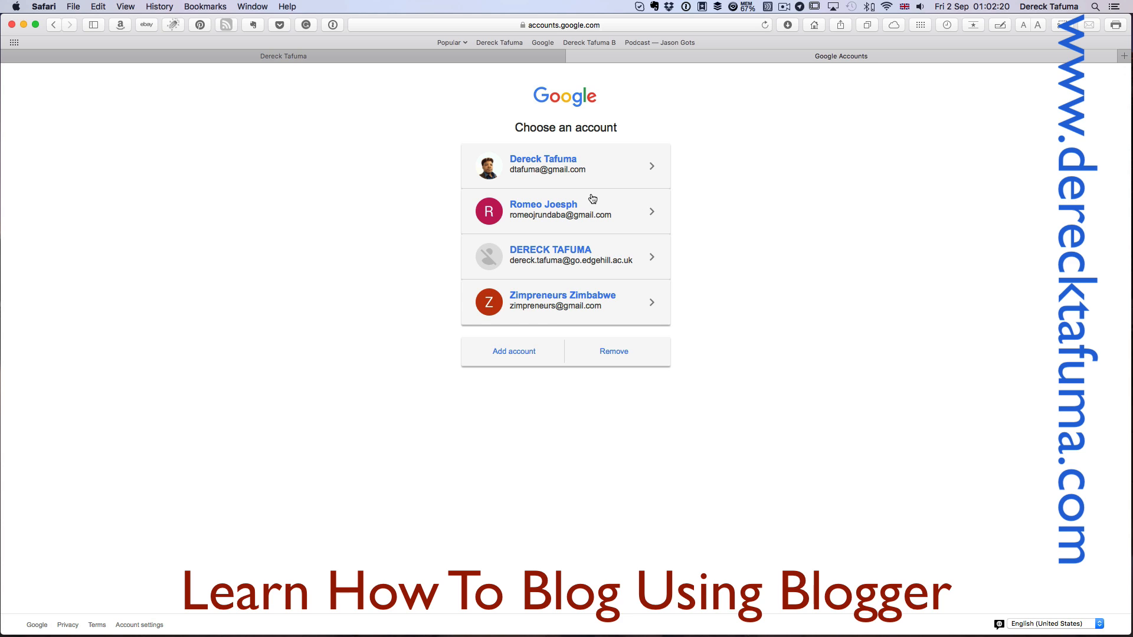
- Sign in to the personal Google account with the account password and open its Blogger dashboard
{"action": "left_click", "coordinate": [570, 168]}
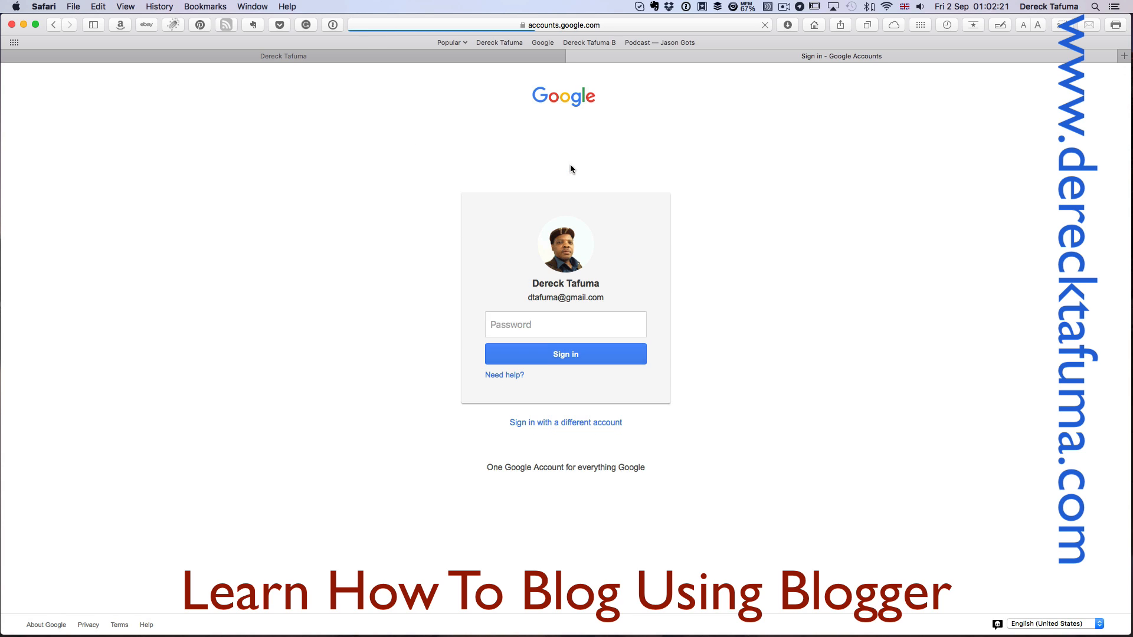
{"action": "left_click", "coordinate": [574, 358]}
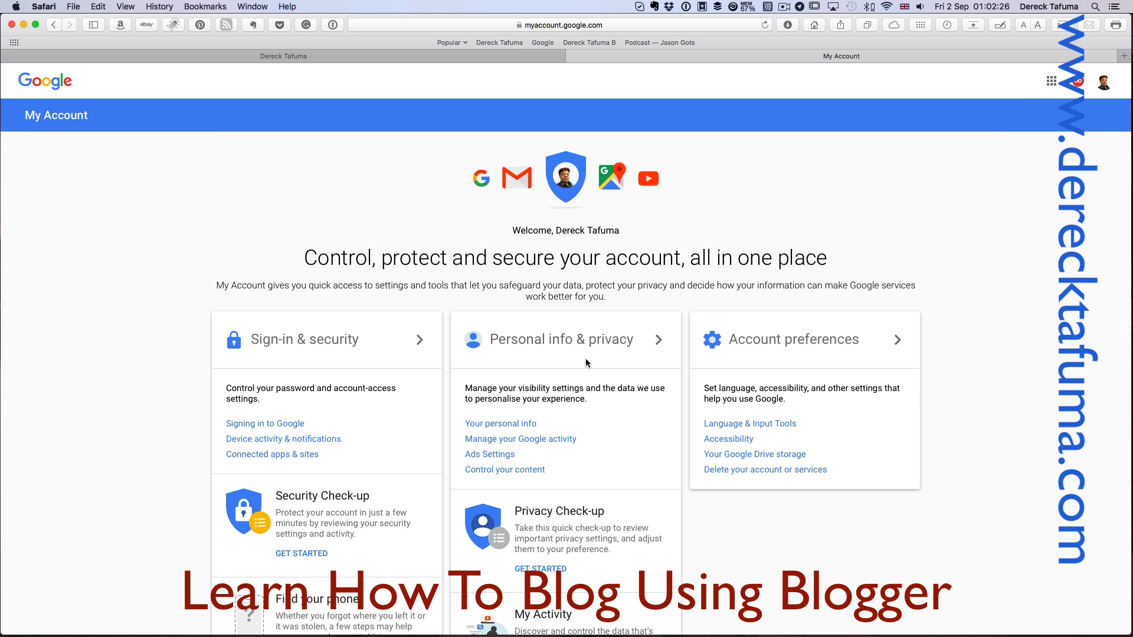
{"action": "left_click", "coordinate": [1051, 81]}
{"action": "left_click", "coordinate": [966, 142]}
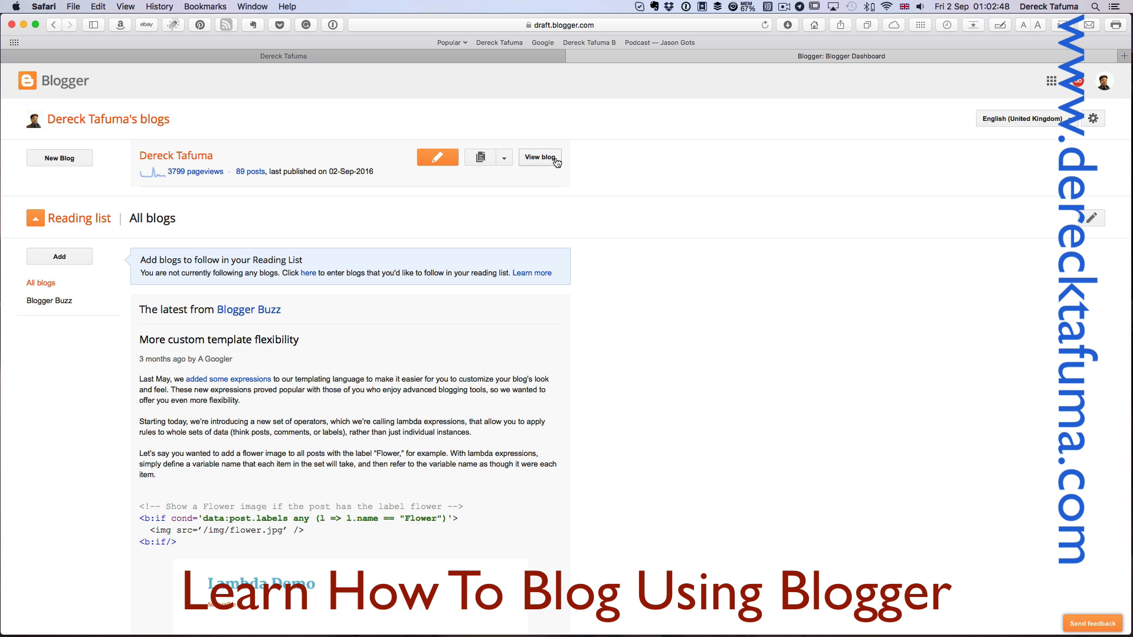
- Check the pageview and post figures of the personal blog on the dashboard and open the live blog
{"action": "scroll", "coordinate": [622, 177], "scroll_direction": "up", "scroll_amount": 1}
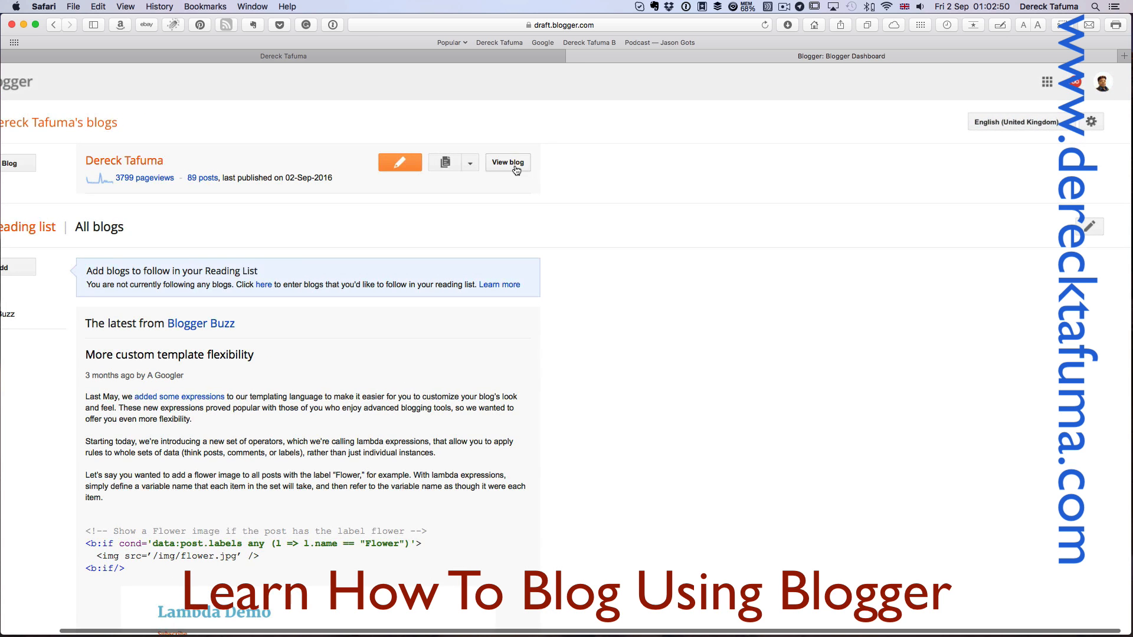
{"action": "scroll", "coordinate": [512, 186], "scroll_direction": "up", "scroll_amount": 5}
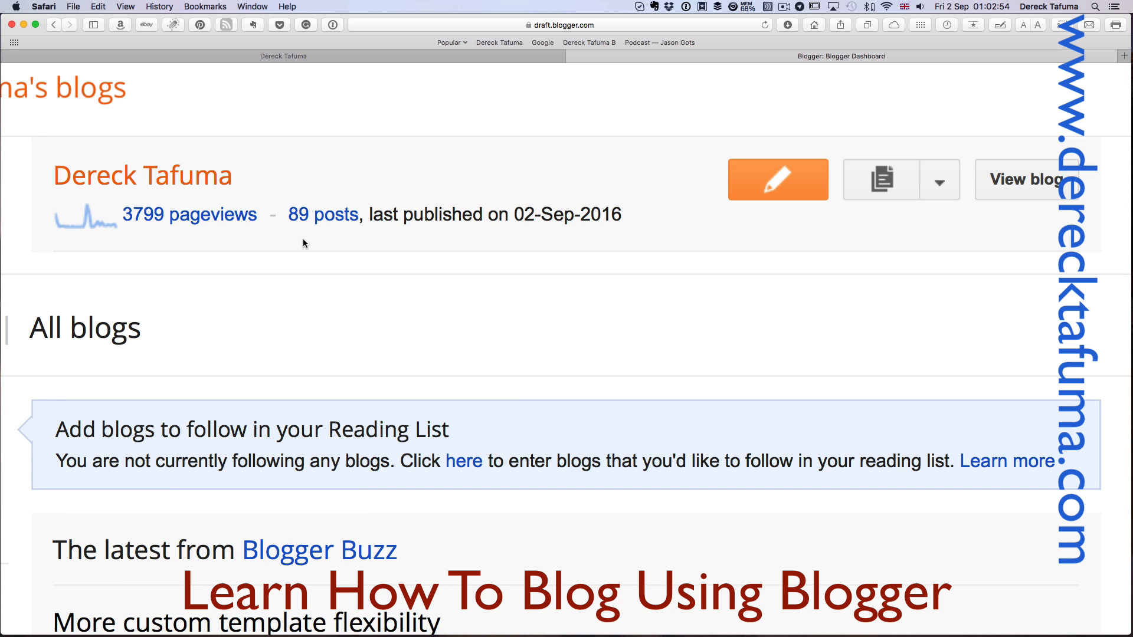
{"action": "scroll", "coordinate": [307, 238], "scroll_direction": "down", "scroll_amount": 2}
{"action": "scroll", "coordinate": [328, 231], "scroll_direction": "up", "scroll_amount": 2}
{"action": "scroll", "coordinate": [326, 221], "scroll_direction": "down", "scroll_amount": 1}
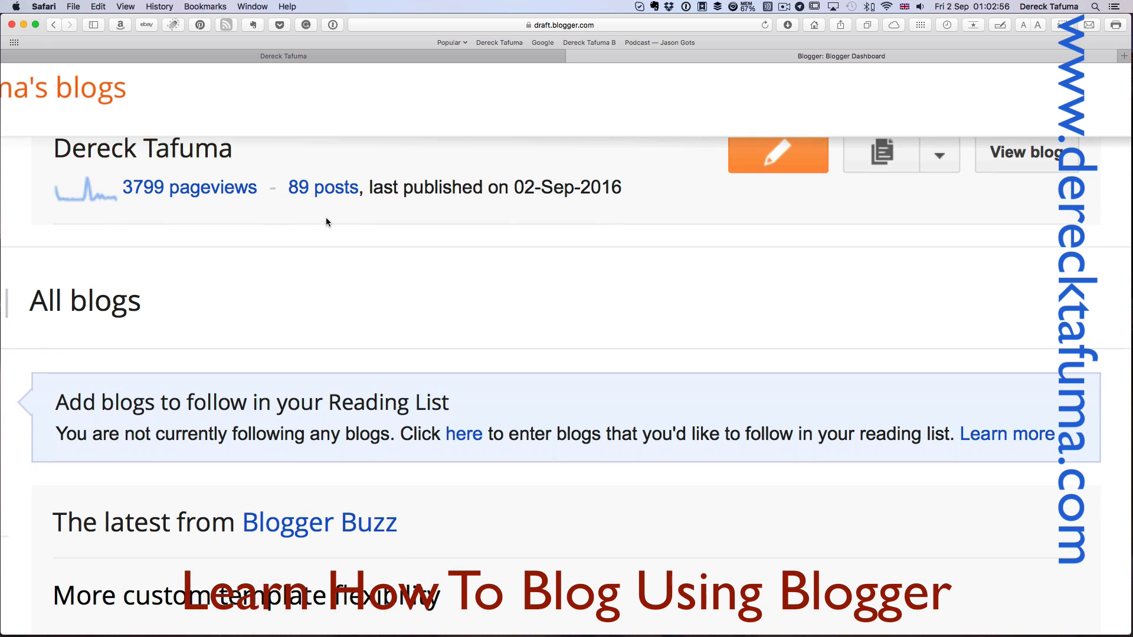
{"action": "scroll", "coordinate": [326, 222], "scroll_direction": "down", "scroll_amount": 1}
{"action": "scroll", "coordinate": [327, 213], "scroll_direction": "up", "scroll_amount": 2}
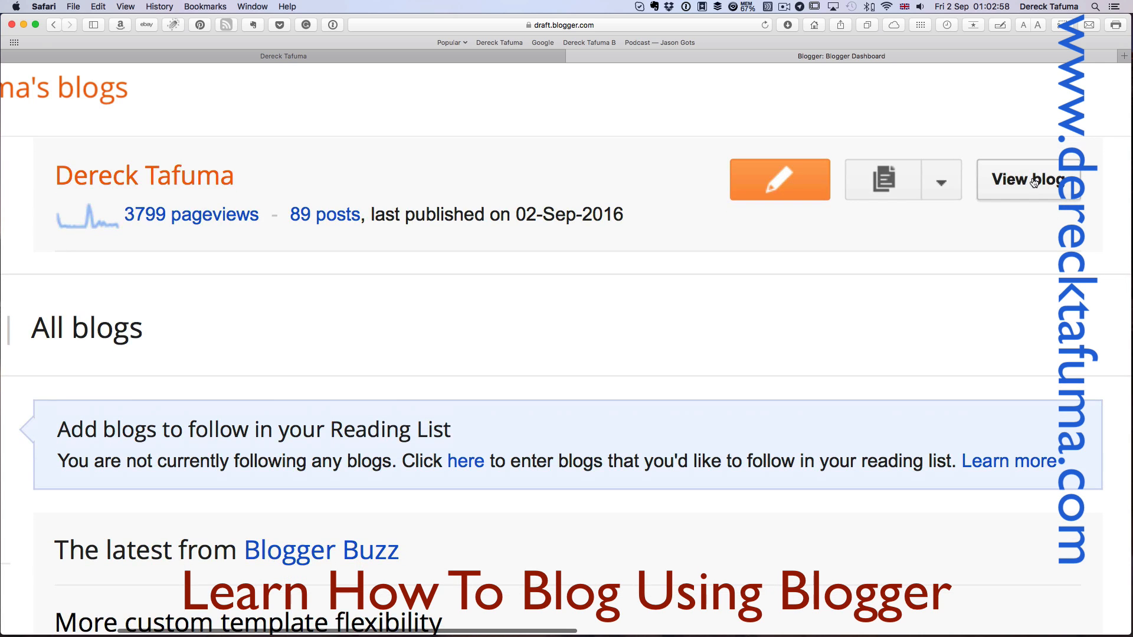
{"action": "left_click", "coordinate": [1033, 180]}
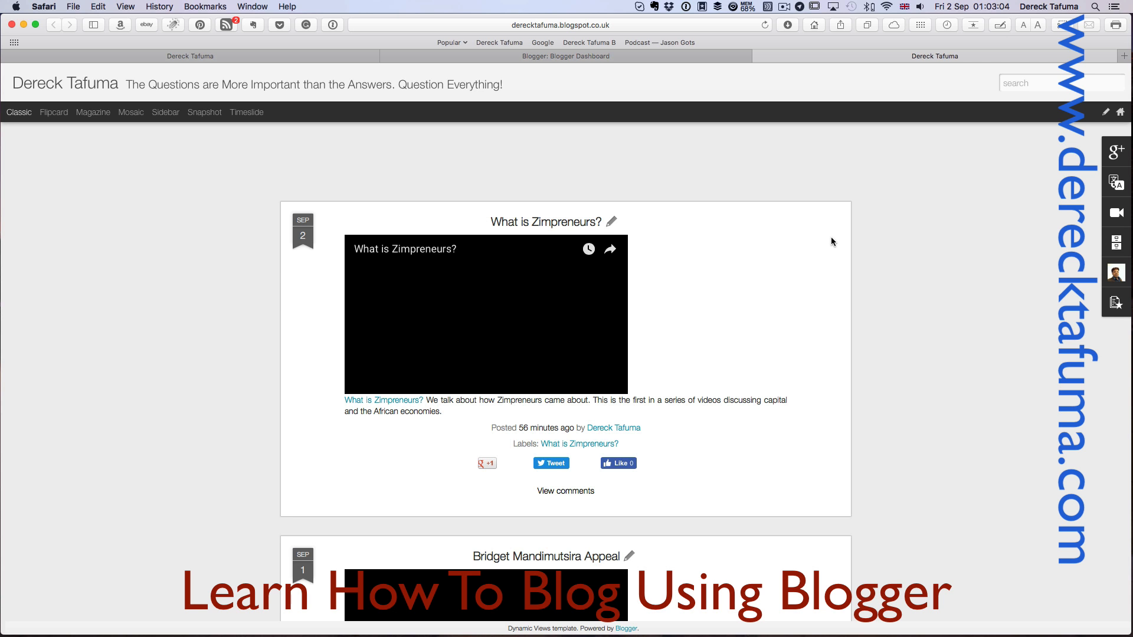
- Look through the blog's posts in Classic view, down to the late-August entries and back to the newest one
{"action": "scroll", "coordinate": [831, 236], "scroll_direction": "down", "scroll_amount": 2}
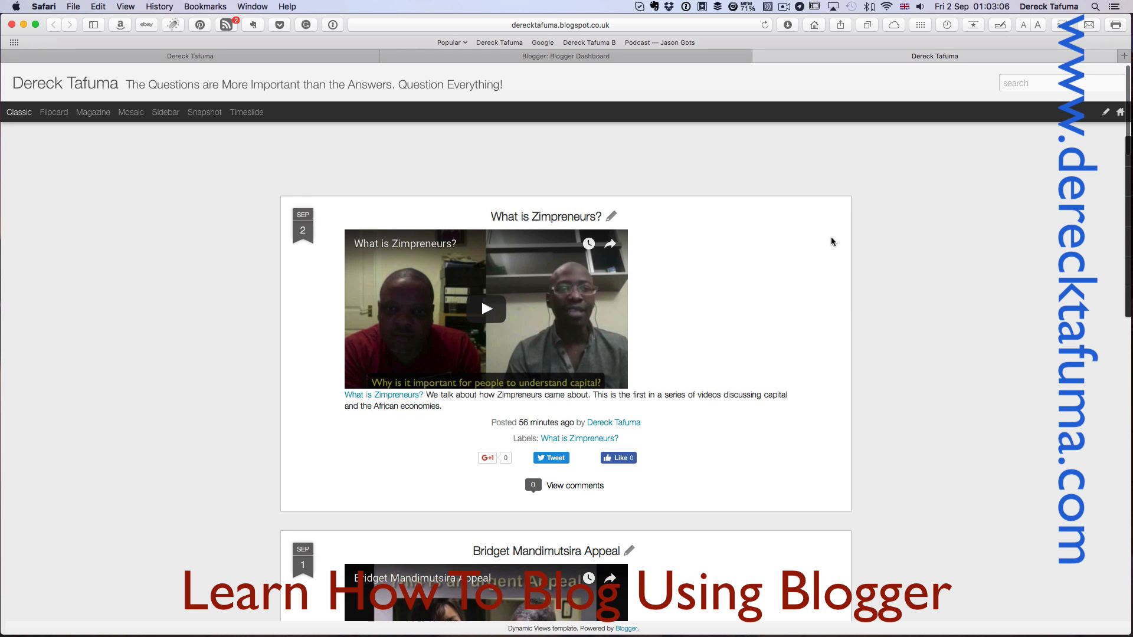
{"action": "scroll", "coordinate": [831, 238], "scroll_direction": "down", "scroll_amount": 1}
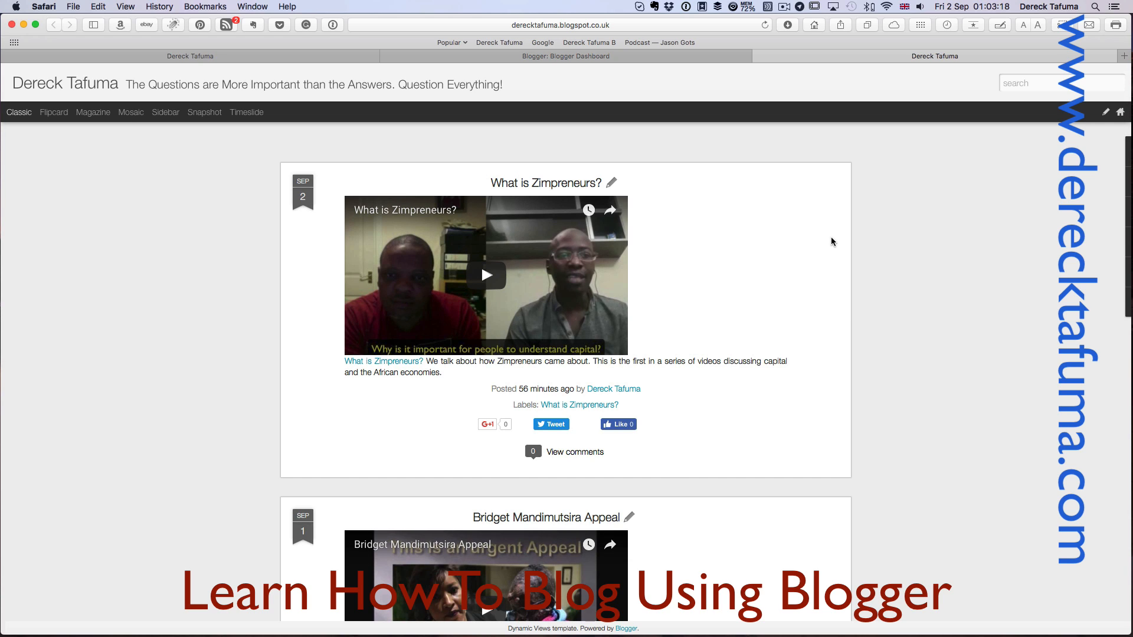
{"action": "scroll", "coordinate": [832, 238], "scroll_direction": "down", "scroll_amount": 6}
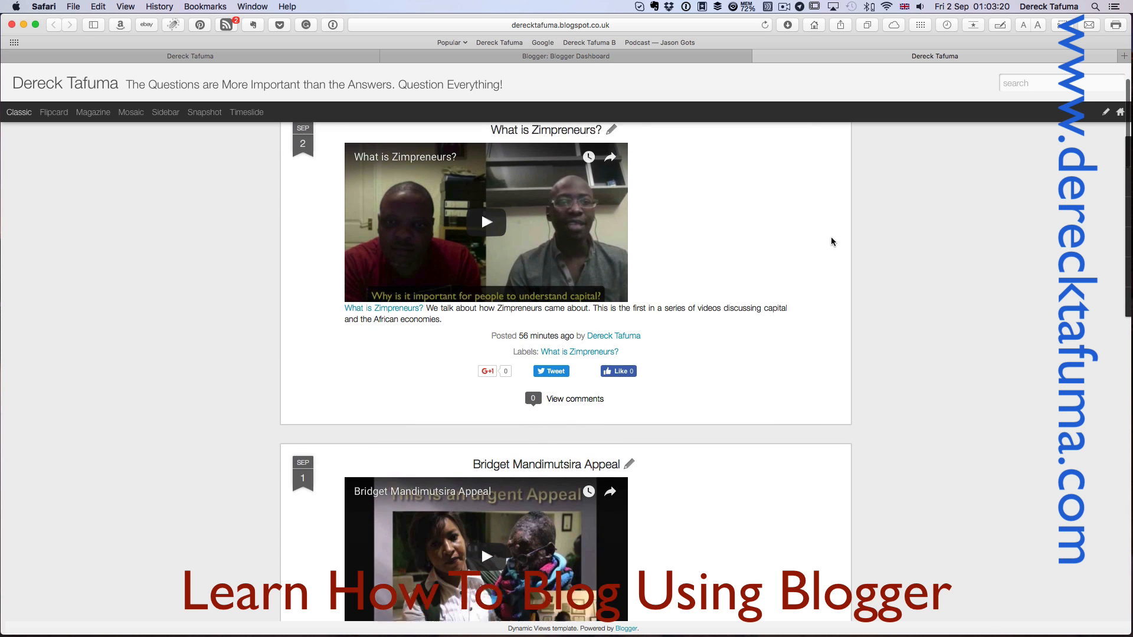
{"action": "scroll", "coordinate": [831, 238], "scroll_direction": "down", "scroll_amount": 9}
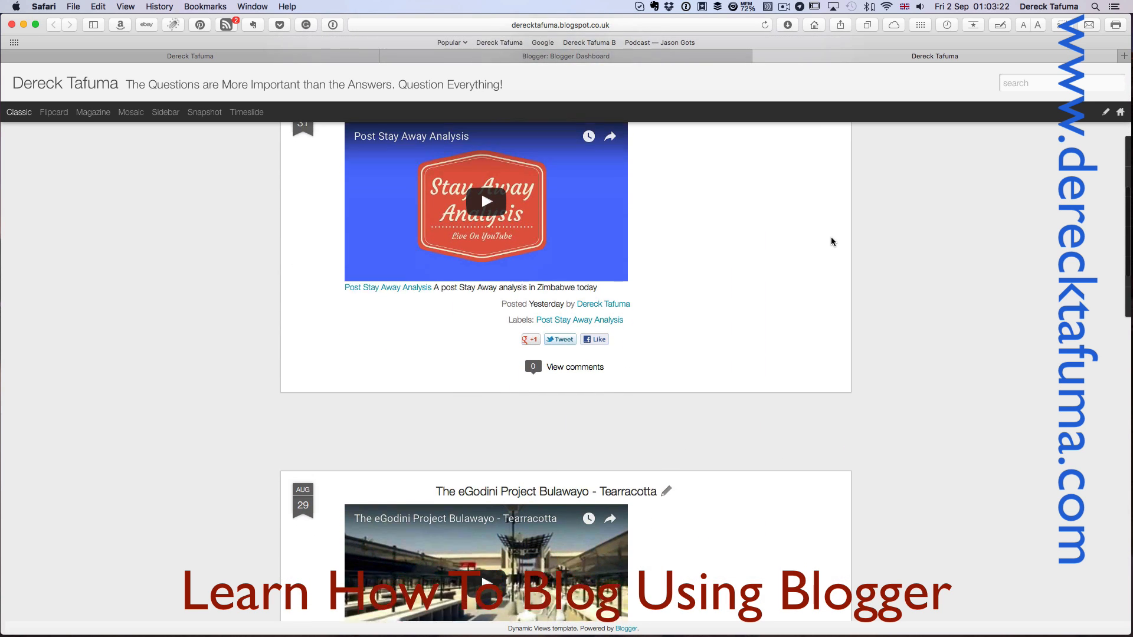
{"action": "scroll", "coordinate": [832, 241], "scroll_direction": "down", "scroll_amount": 3}
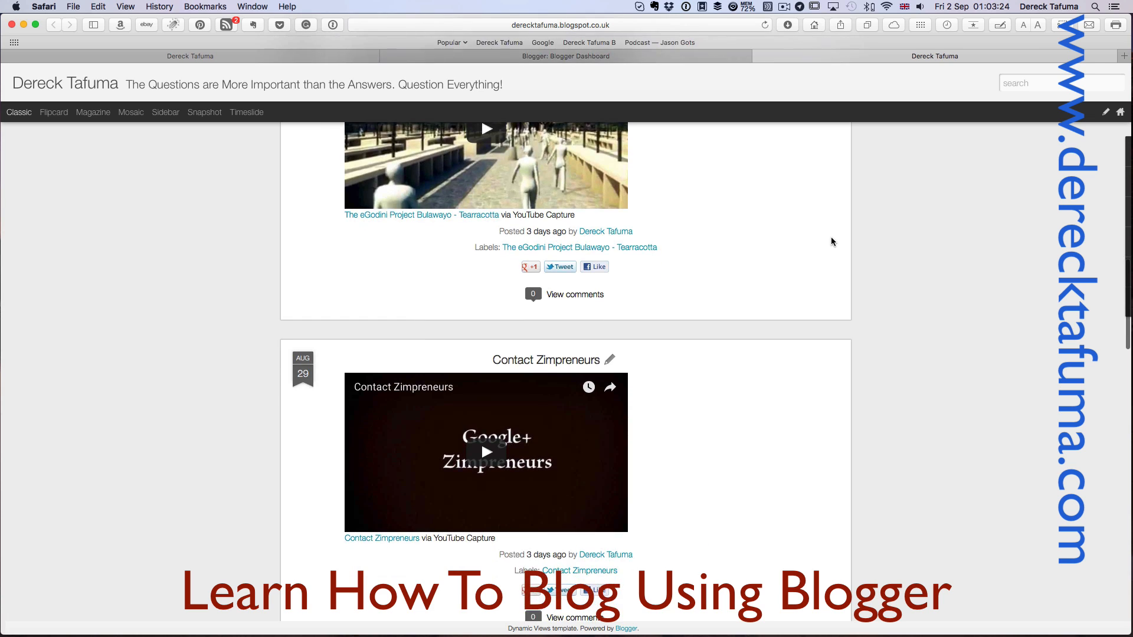
{"action": "scroll", "coordinate": [831, 241], "scroll_direction": "up", "scroll_amount": 8}
{"action": "scroll", "coordinate": [831, 239], "scroll_direction": "up", "scroll_amount": 2}
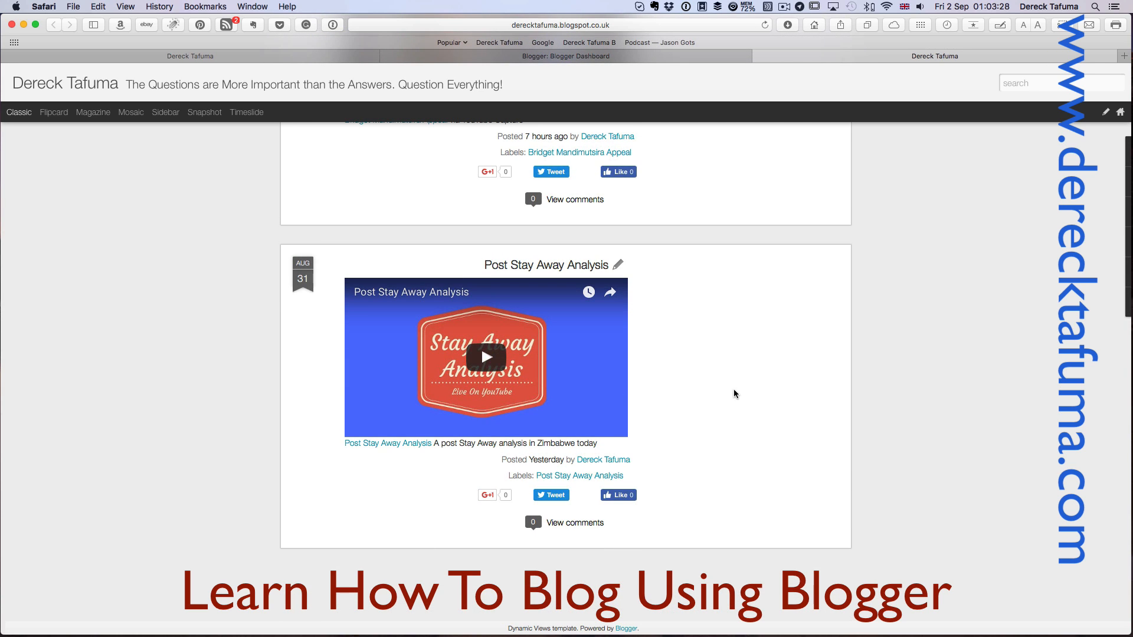
{"action": "scroll", "coordinate": [734, 394], "scroll_direction": "up", "scroll_amount": 6}
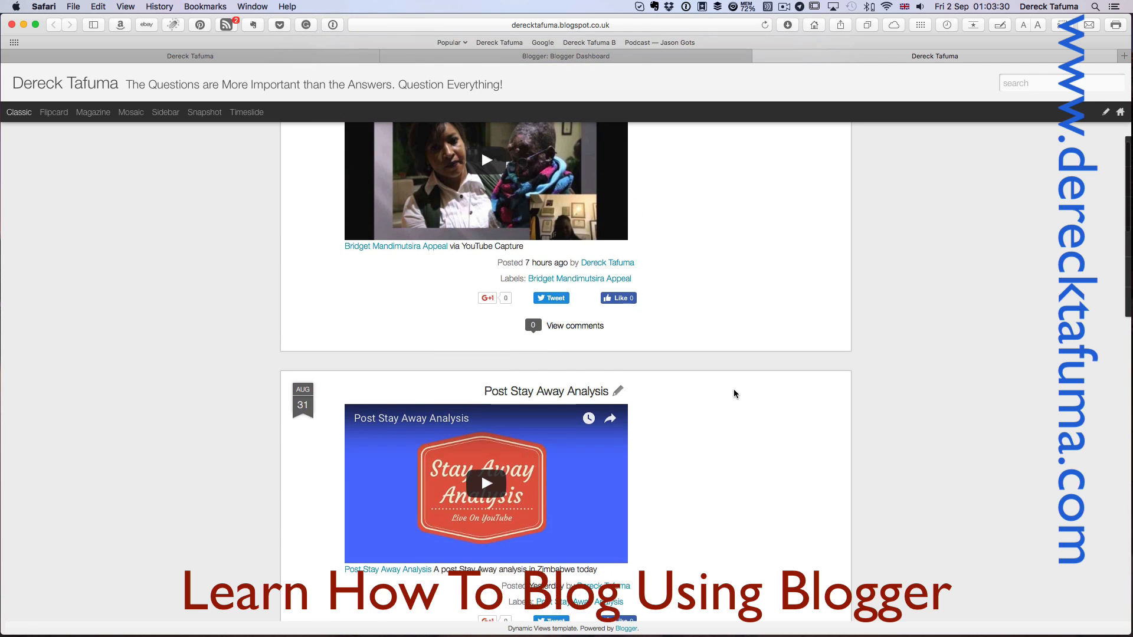
{"action": "scroll", "coordinate": [734, 393], "scroll_direction": "up", "scroll_amount": 5}
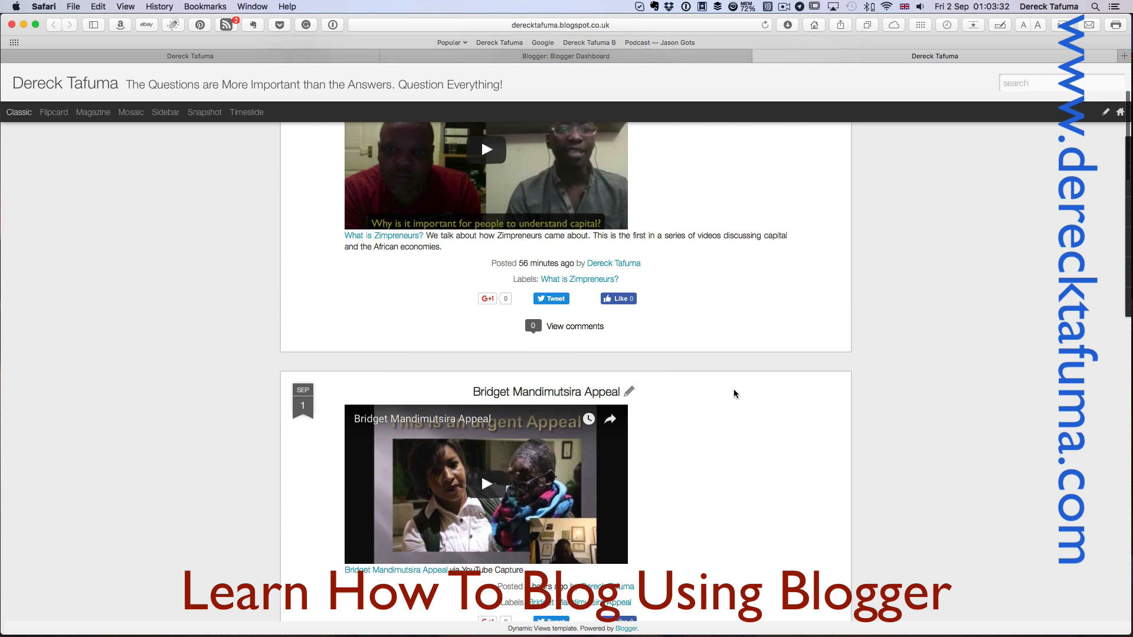
{"action": "scroll", "coordinate": [734, 391], "scroll_direction": "up", "scroll_amount": 1}
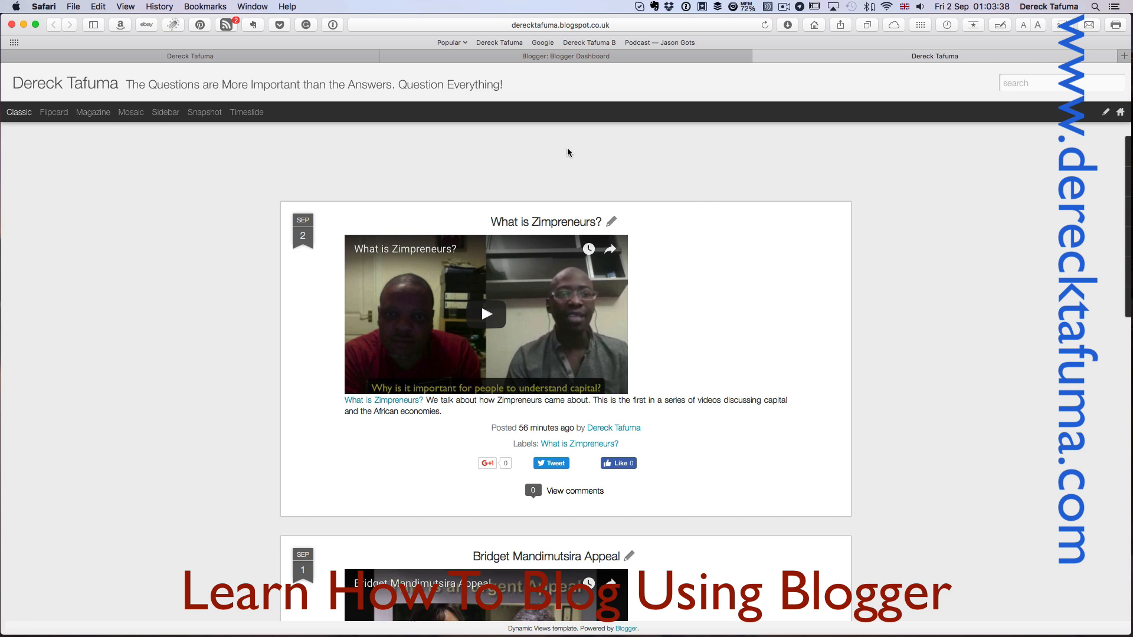
- Switch the blog to Flipcard view and look over the grid of post cards
{"action": "left_click", "coordinate": [58, 115]}
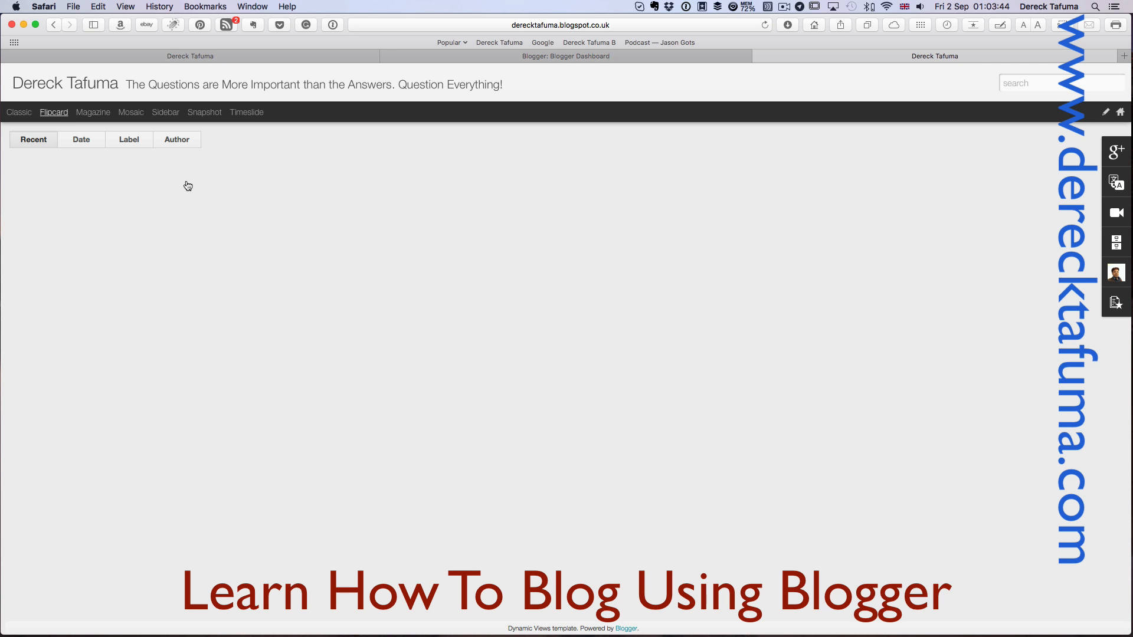
{"action": "scroll", "coordinate": [284, 246], "scroll_direction": "up", "scroll_amount": 5}
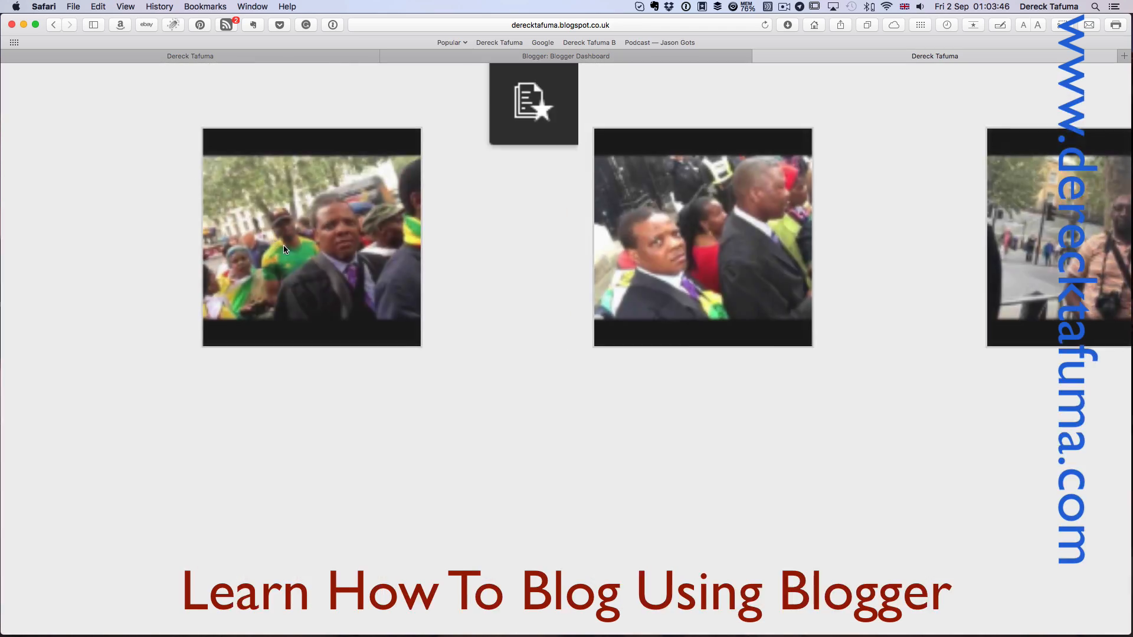
{"action": "scroll", "coordinate": [284, 248], "scroll_direction": "down", "scroll_amount": 5}
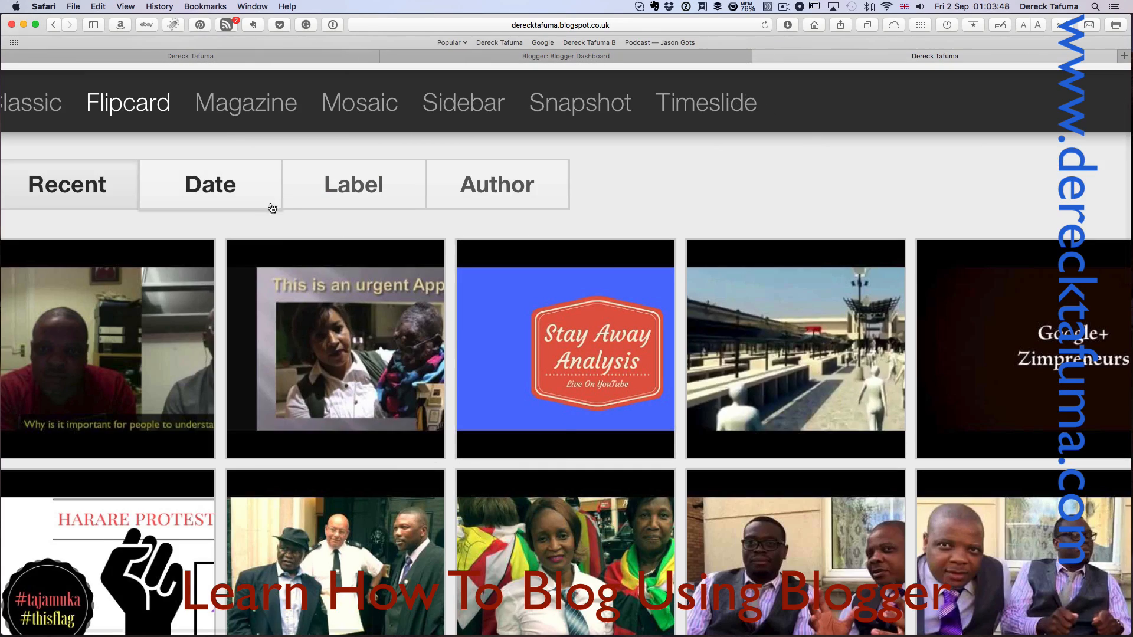
{"action": "scroll", "coordinate": [501, 304], "scroll_direction": "down", "scroll_amount": 6}
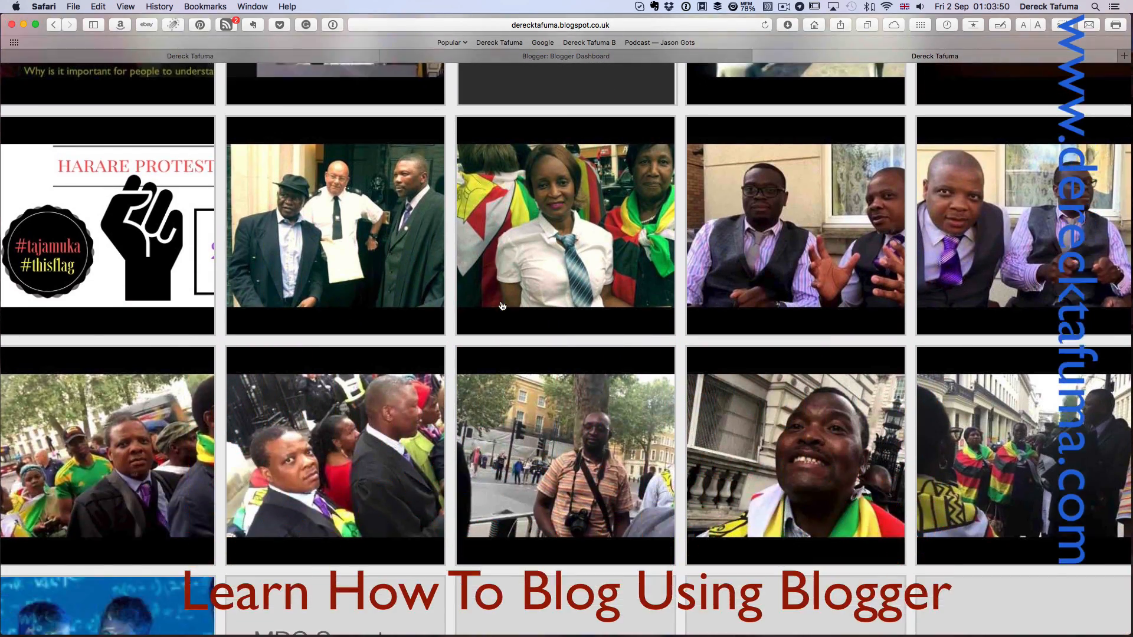
{"action": "scroll", "coordinate": [502, 306], "scroll_direction": "down", "scroll_amount": 7}
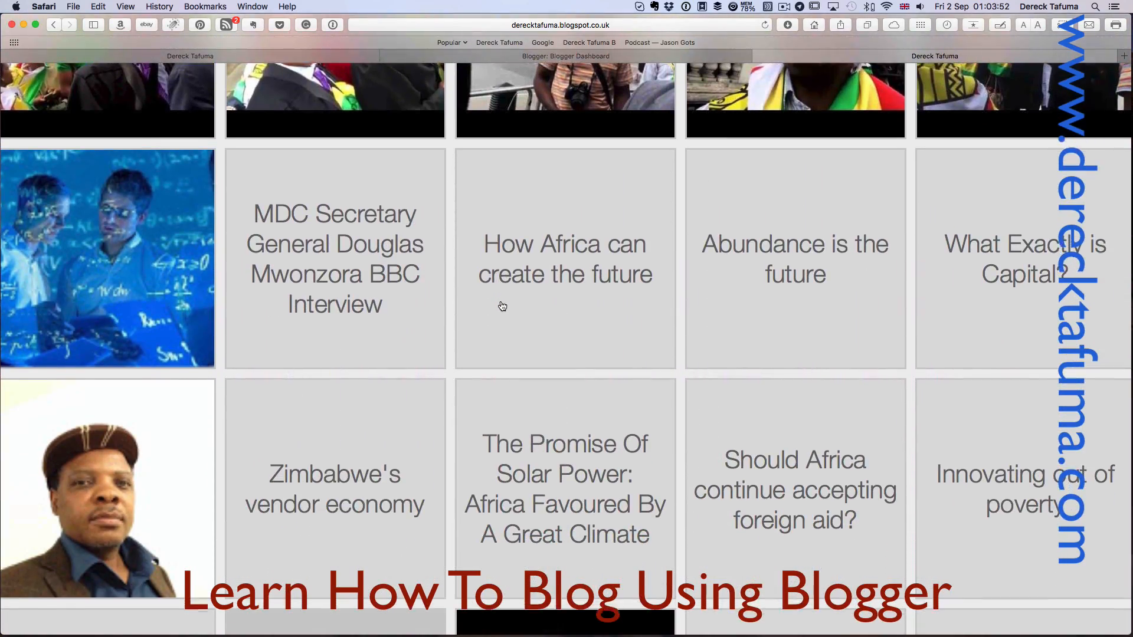
{"action": "scroll", "coordinate": [502, 306], "scroll_direction": "up", "scroll_amount": 14}
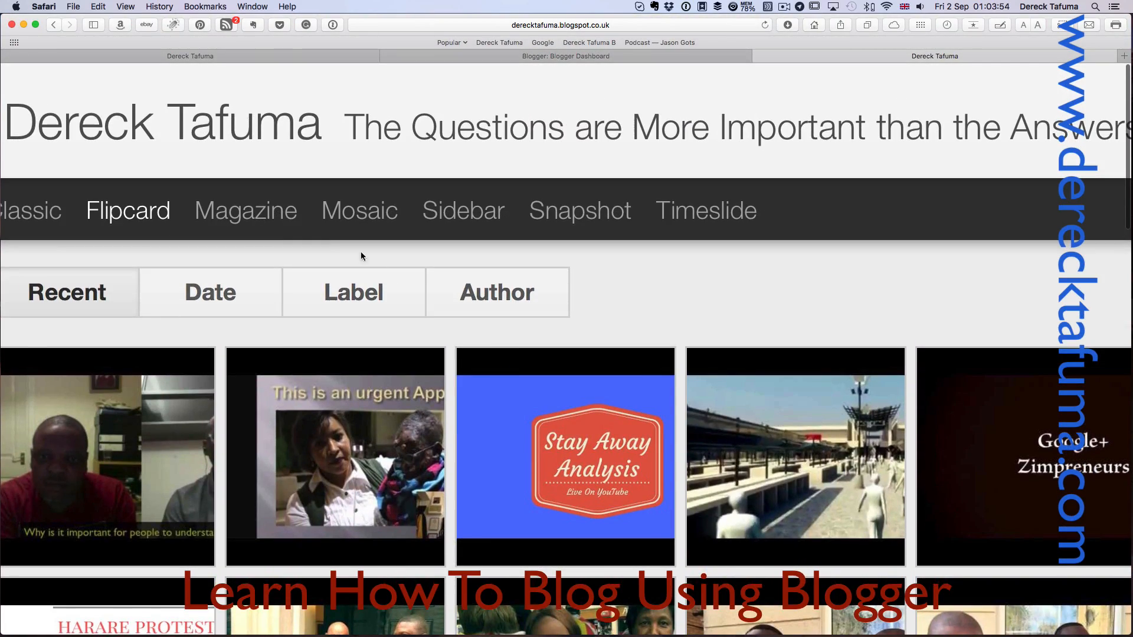
- Show the blog in Magazine view and look through its list of posts
{"action": "left_click", "coordinate": [266, 219]}
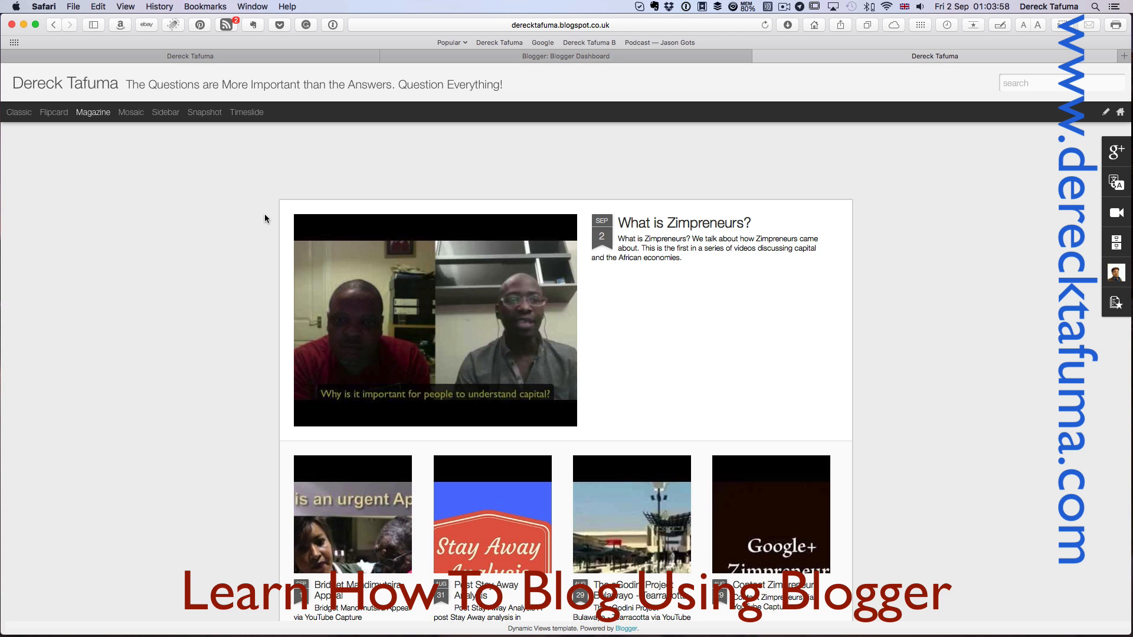
{"action": "scroll", "coordinate": [364, 244], "scroll_direction": "down", "scroll_amount": 10}
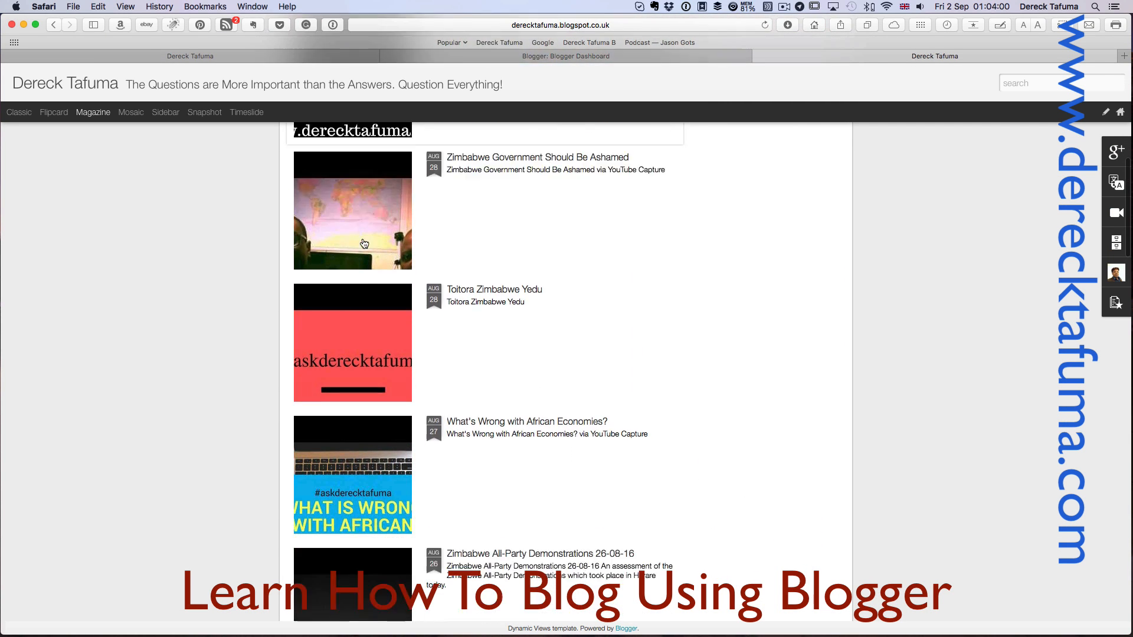
{"action": "scroll", "coordinate": [364, 243], "scroll_direction": "down", "scroll_amount": 3}
{"action": "scroll", "coordinate": [364, 244], "scroll_direction": "up", "scroll_amount": 15}
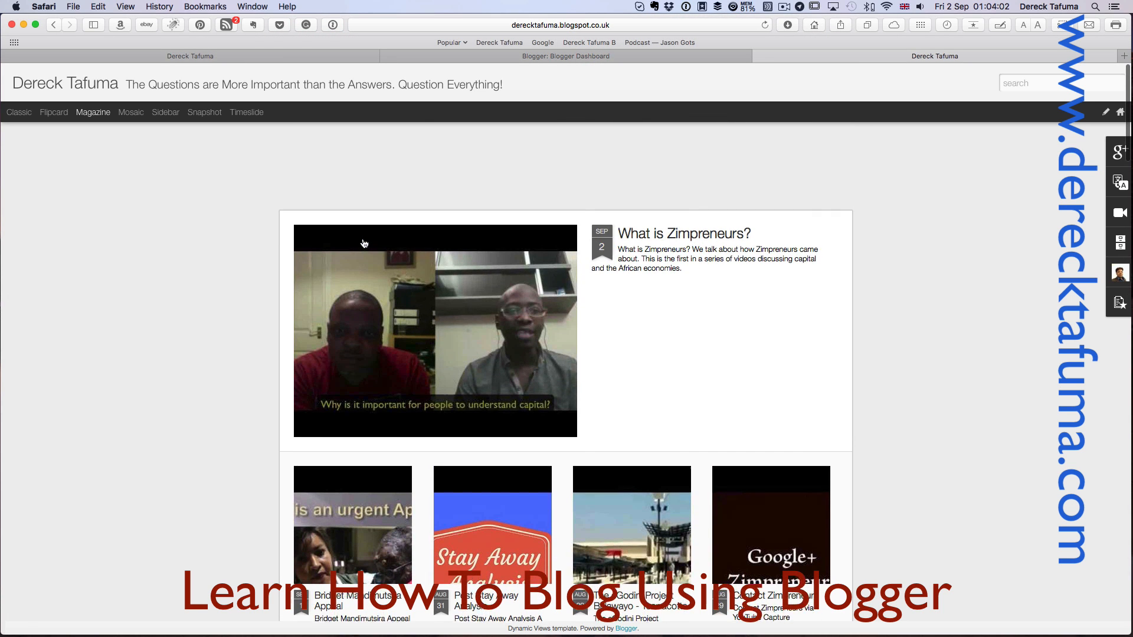
- Display the blog's posts in Mosaic view and look over the tiles
{"action": "left_click", "coordinate": [133, 116]}
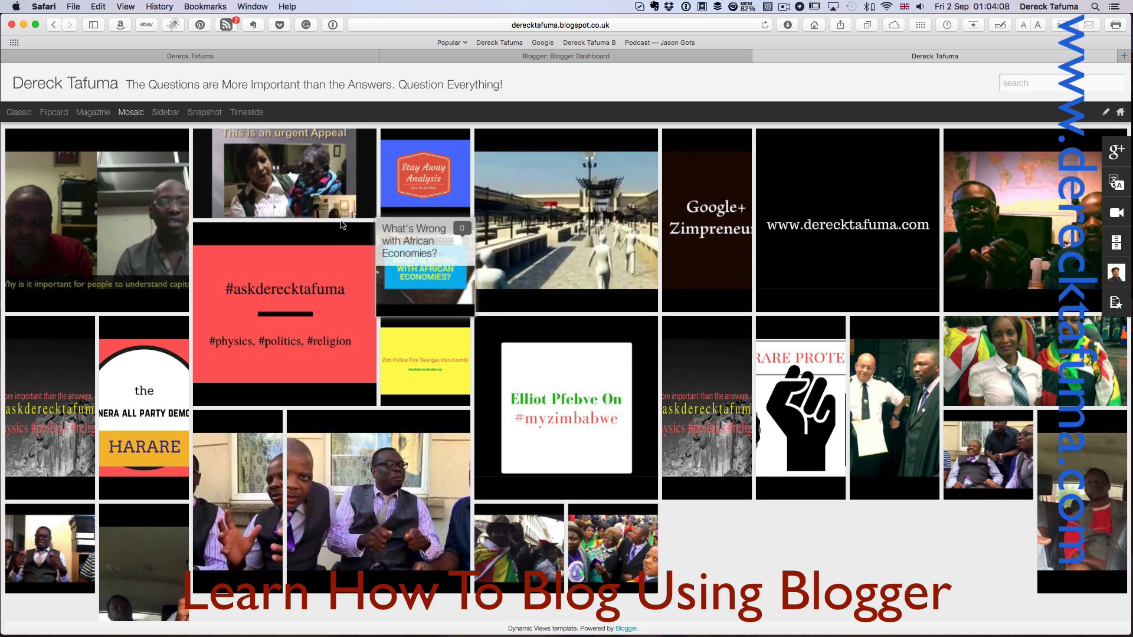
{"action": "scroll", "coordinate": [354, 227], "scroll_direction": "down", "scroll_amount": 3}
{"action": "scroll", "coordinate": [340, 224], "scroll_direction": "up", "scroll_amount": 3}
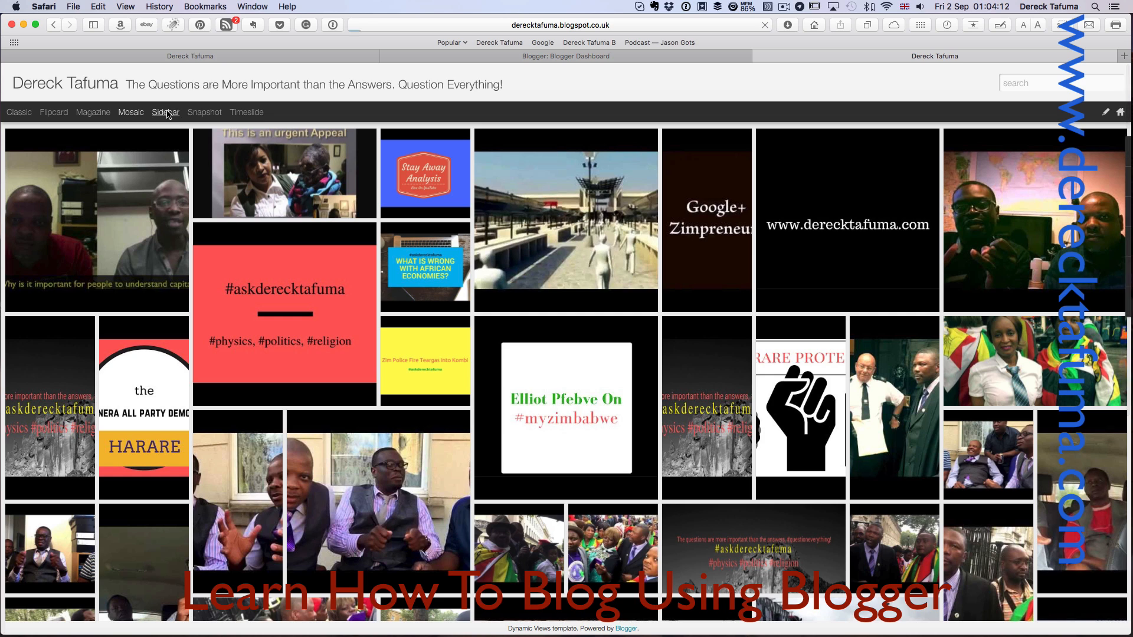
- Open the second post in Sidebar view, and change to Snapshot view with the post's overlay closed
{"action": "left_click", "coordinate": [167, 112]}
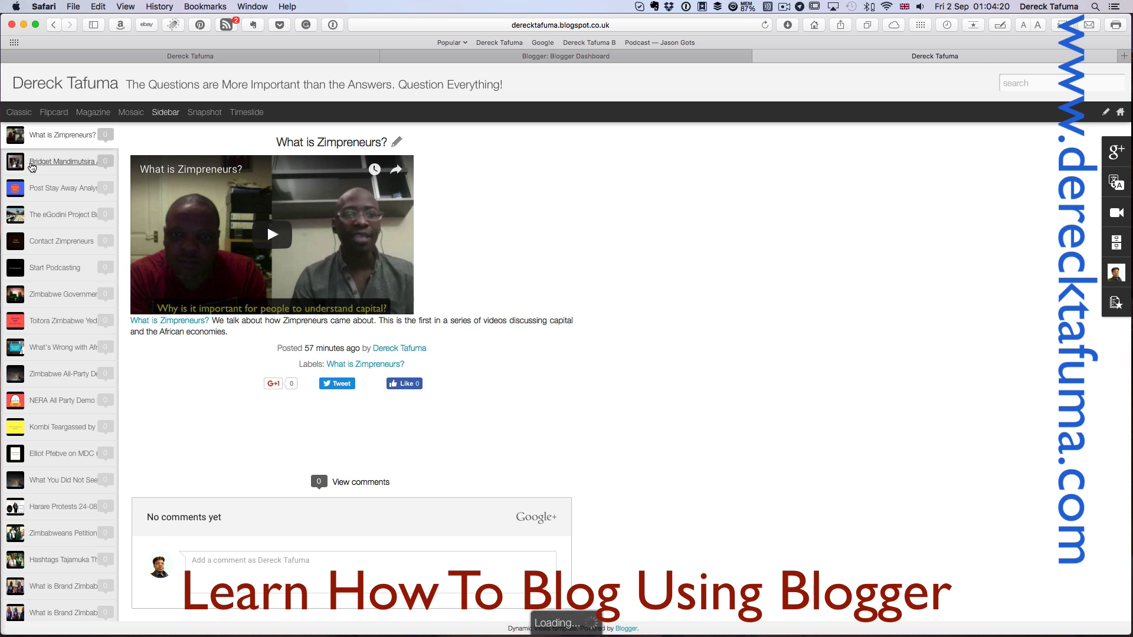
{"action": "left_click", "coordinate": [76, 158]}
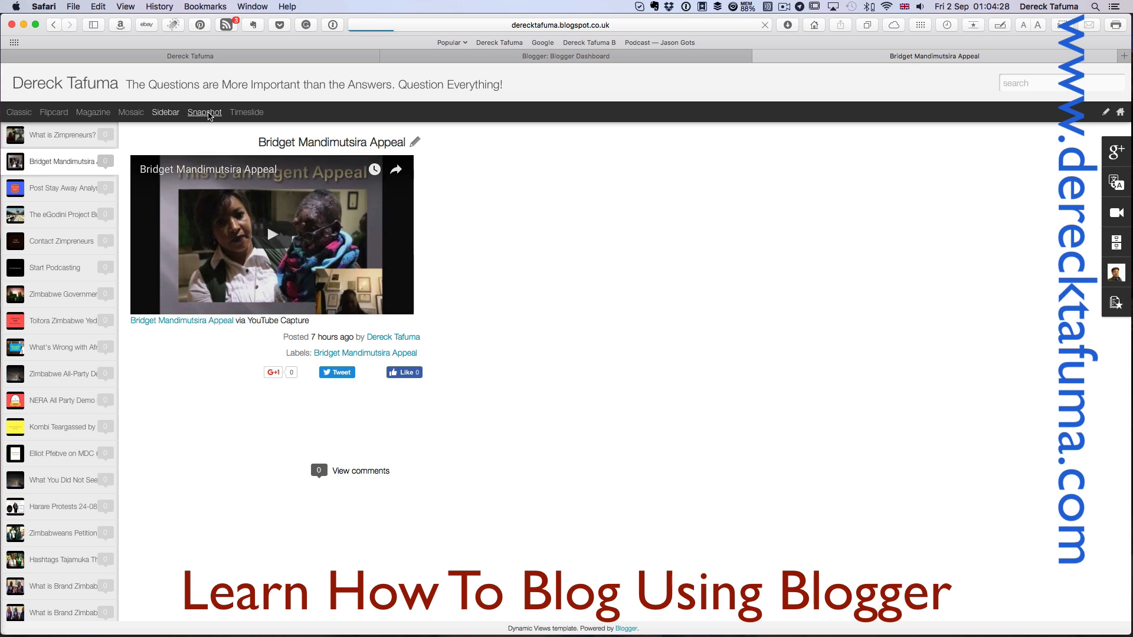
{"action": "left_click", "coordinate": [208, 113]}
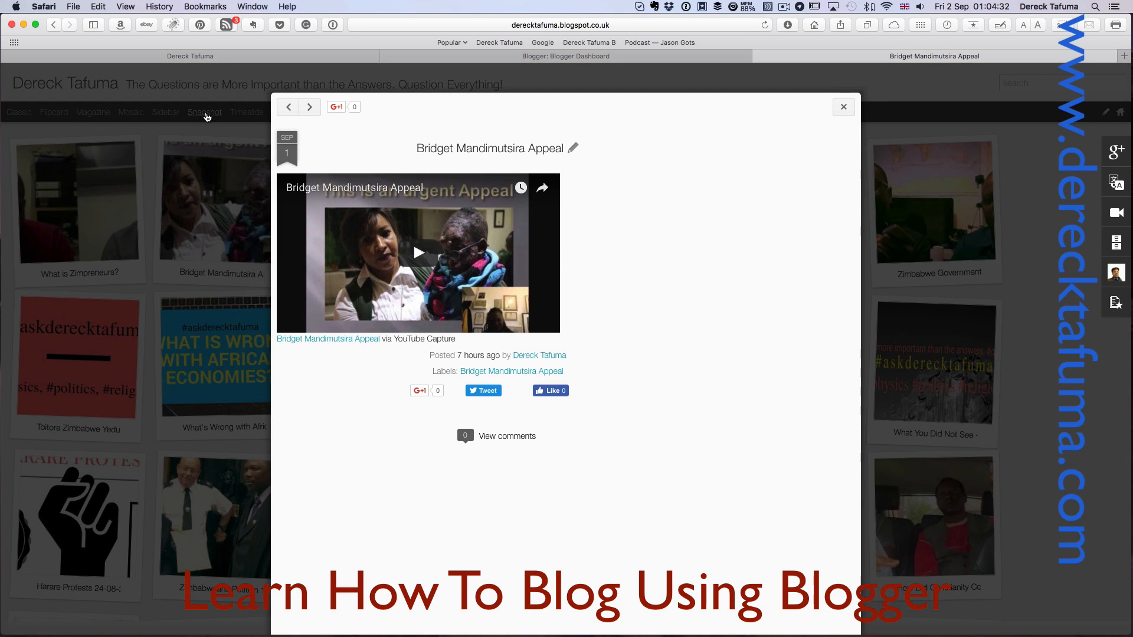
{"action": "left_click", "coordinate": [844, 107]}
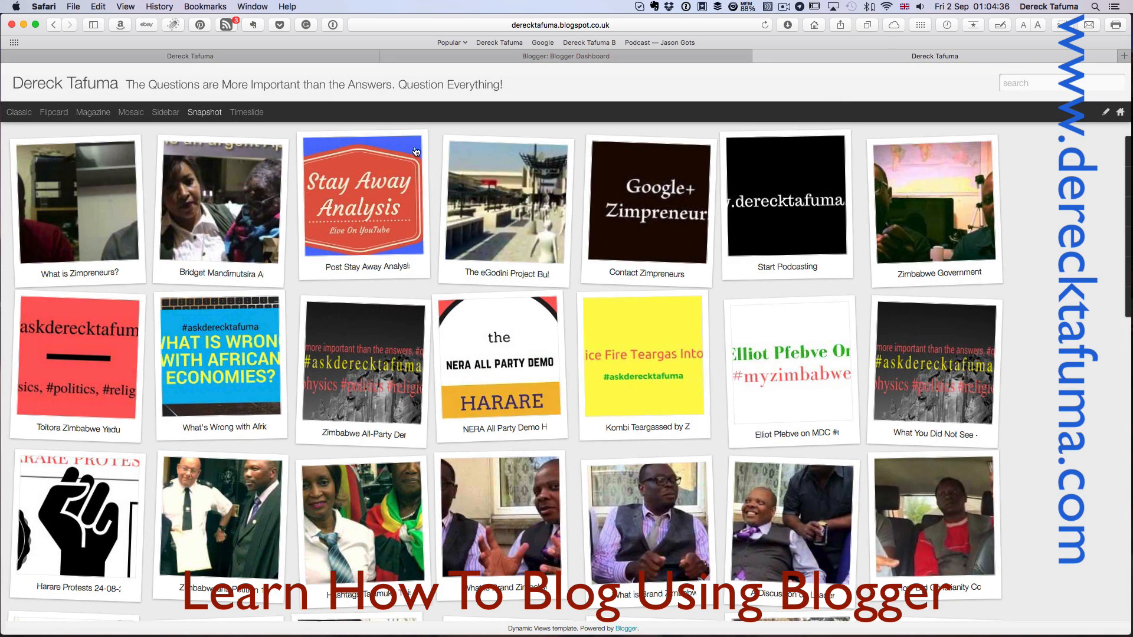
- Switch the blog to Timeslide view and look through the posts grouped by date
{"action": "left_click", "coordinate": [247, 113]}
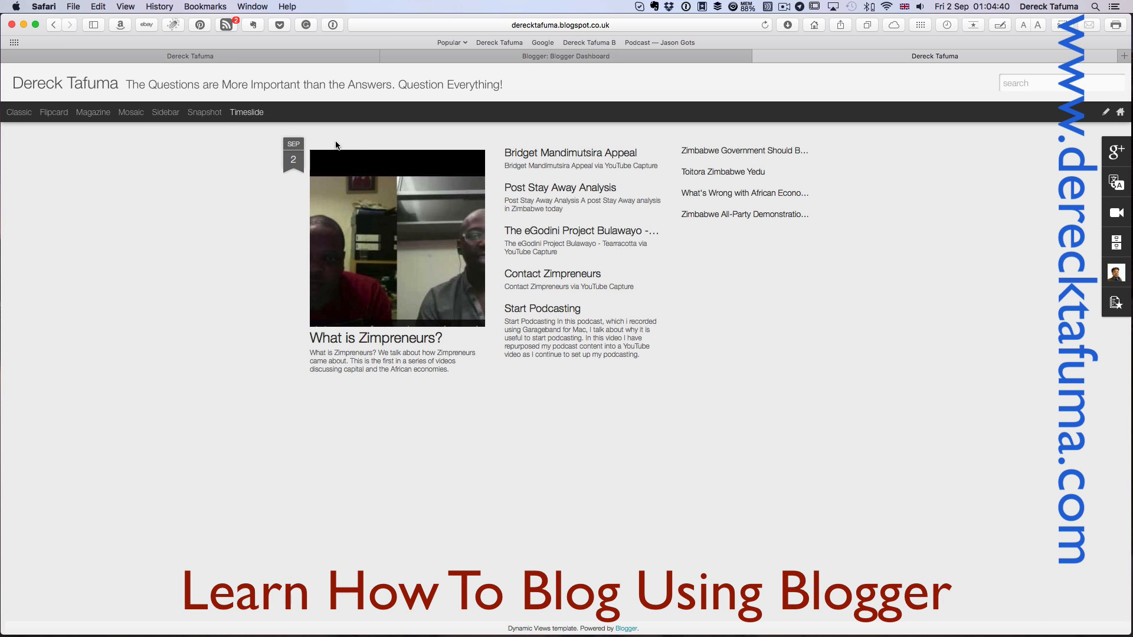
{"action": "scroll", "coordinate": [610, 222], "scroll_direction": "down", "scroll_amount": 1}
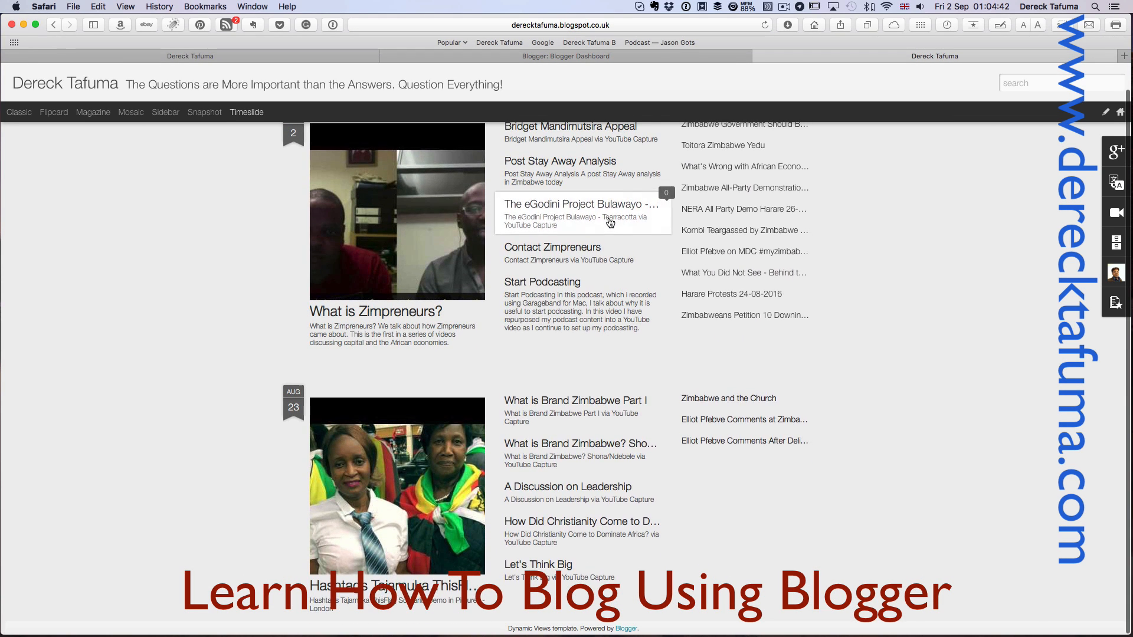
{"action": "scroll", "coordinate": [609, 222], "scroll_direction": "up", "scroll_amount": 1}
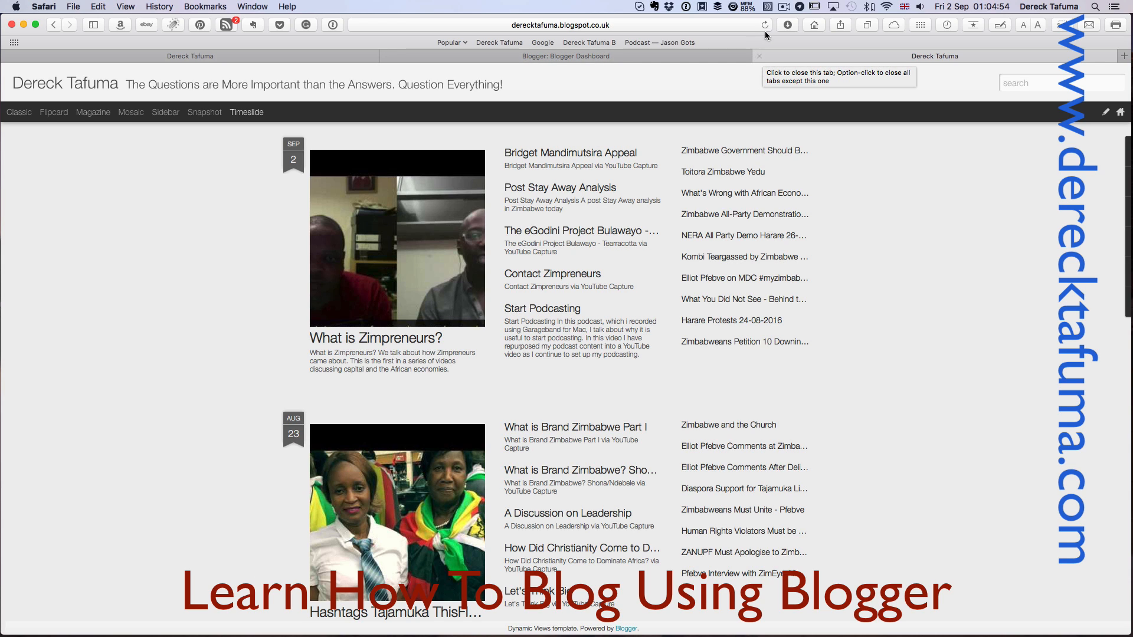
{"action": "left_click", "coordinate": [784, 7]}
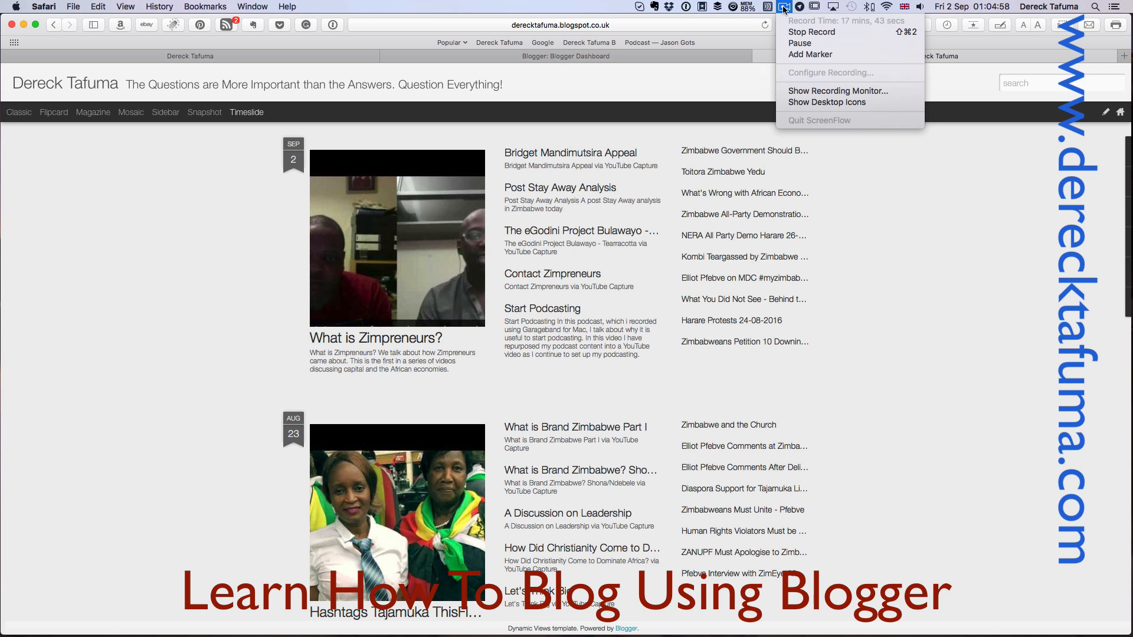